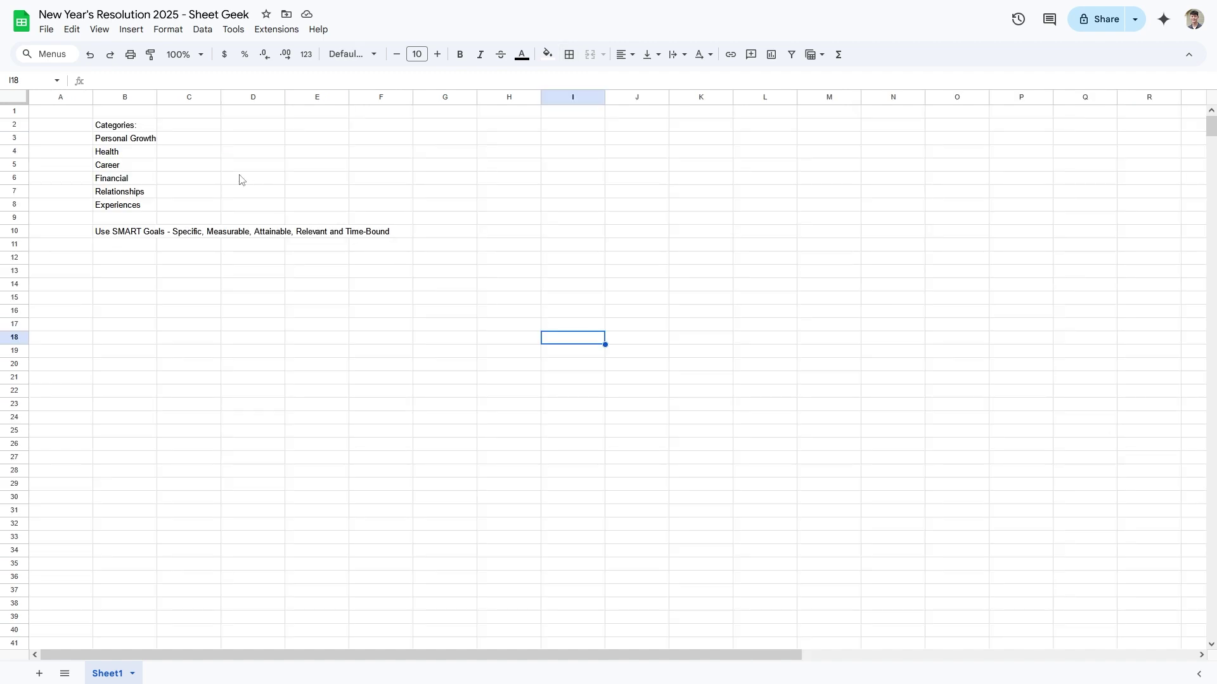
Step: Move the Categories list and SMART Goals note from B2:B10 so they start at K5
left_click(147, 129)
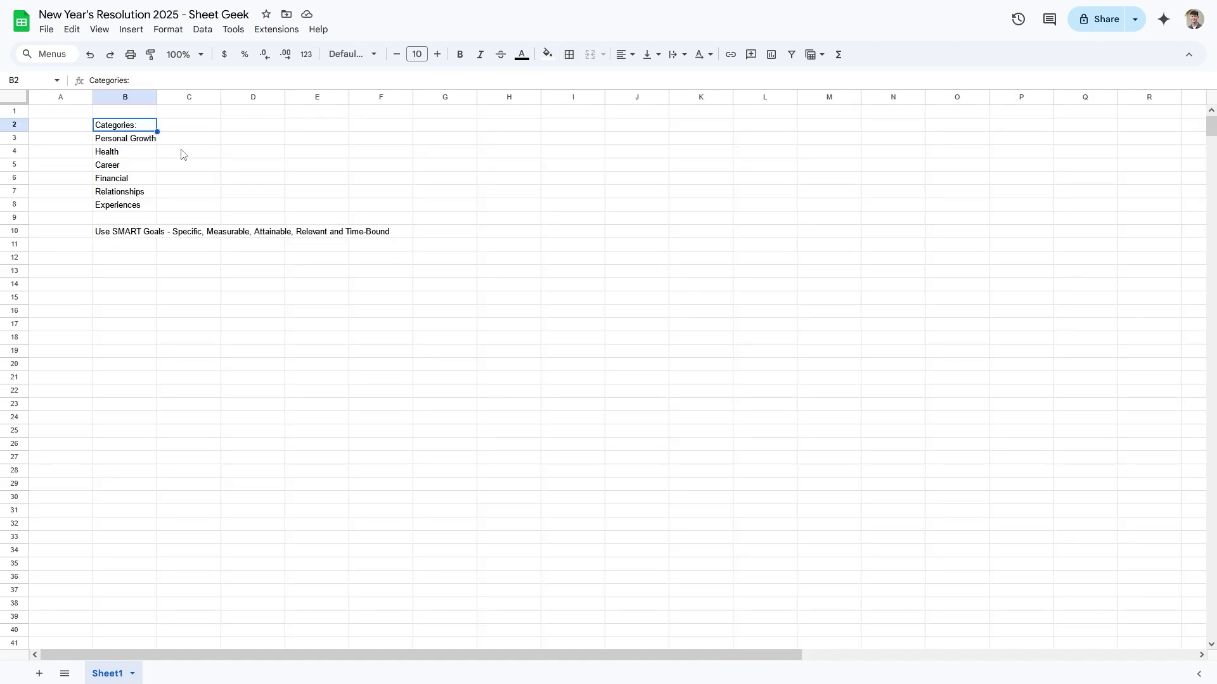
left_click_drag(146, 139, 150, 209)
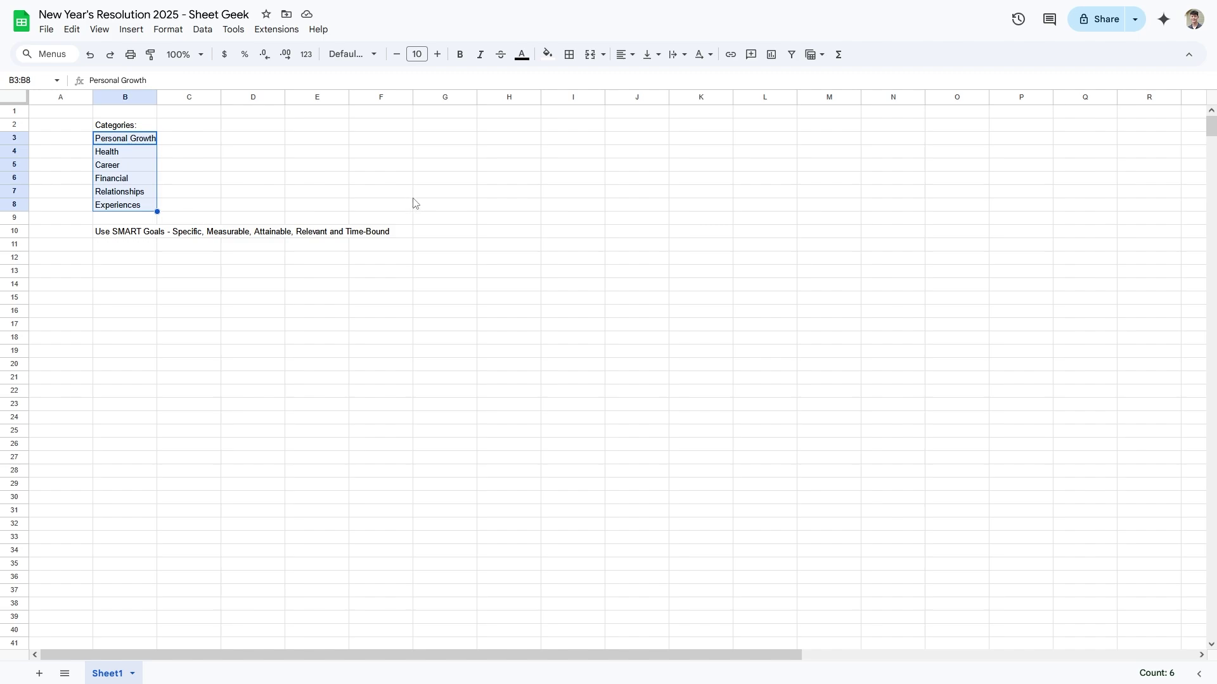
left_click(136, 232)
left_click(147, 247)
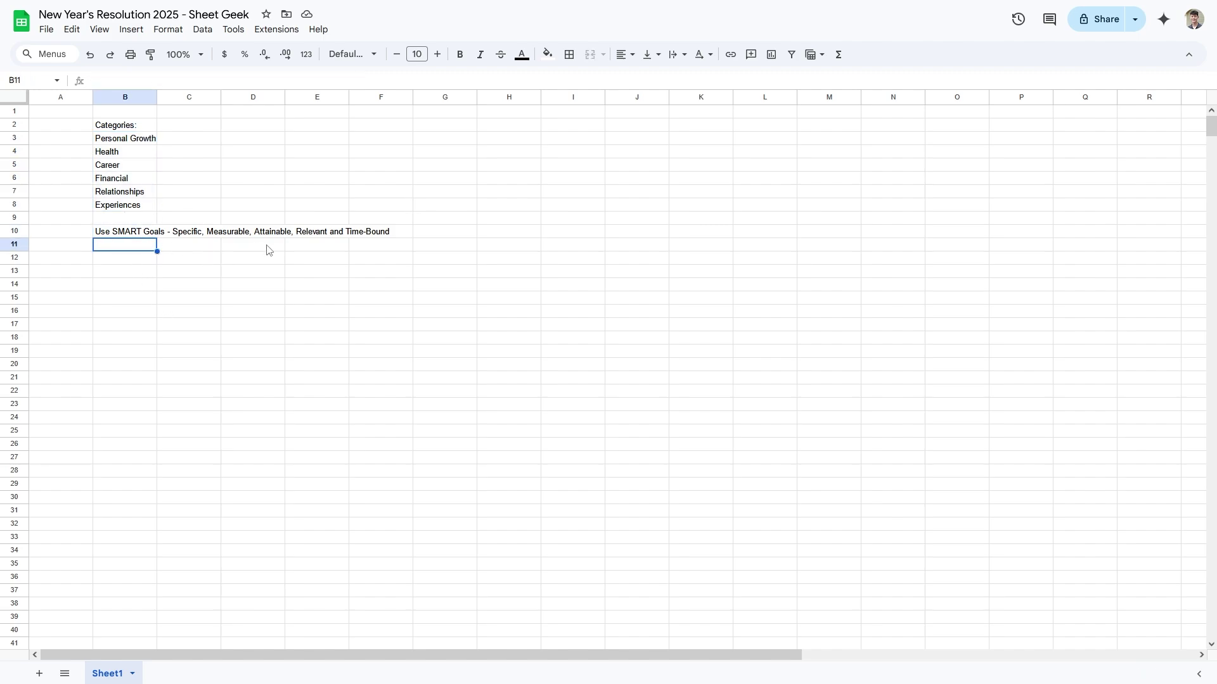
left_click(151, 236)
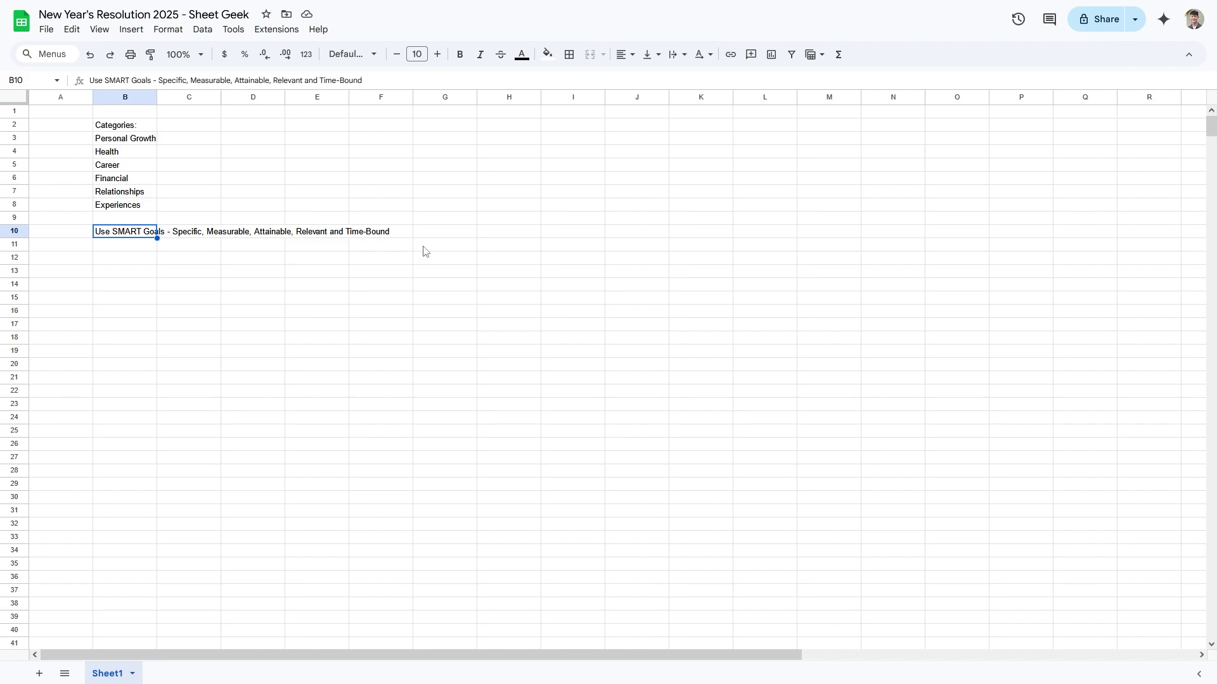
left_click_drag(120, 125, 123, 231)
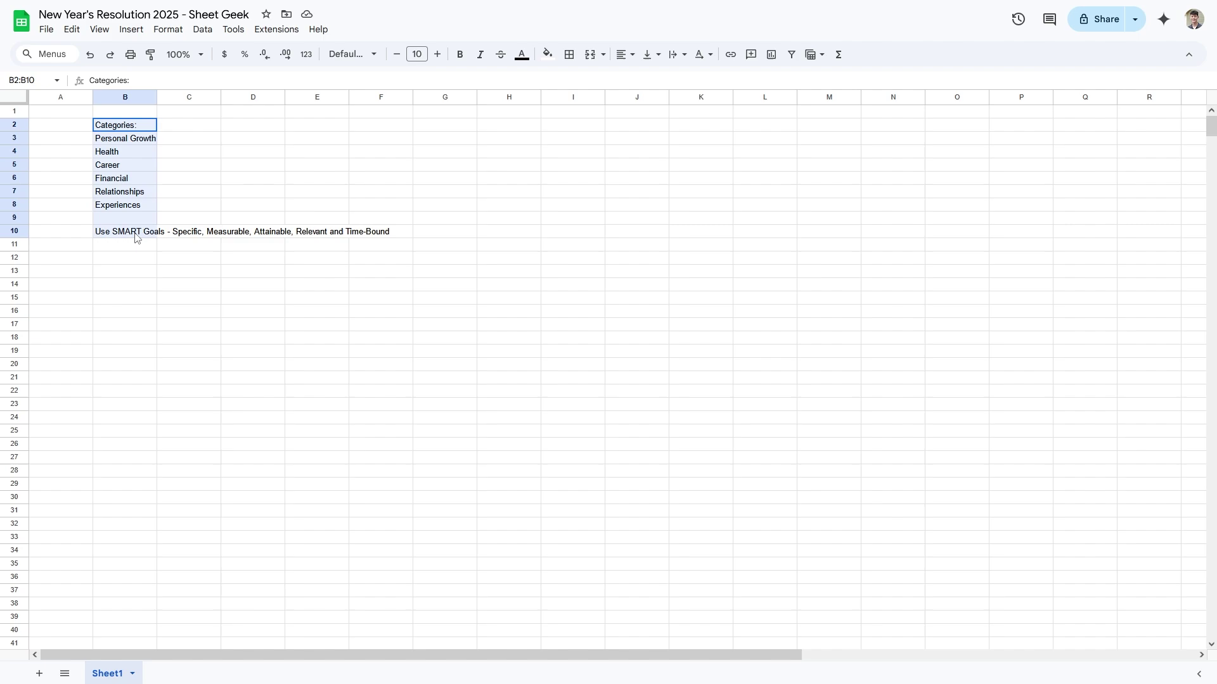
left_click_drag(119, 118, 703, 246)
left_click(465, 218)
left_click(703, 171)
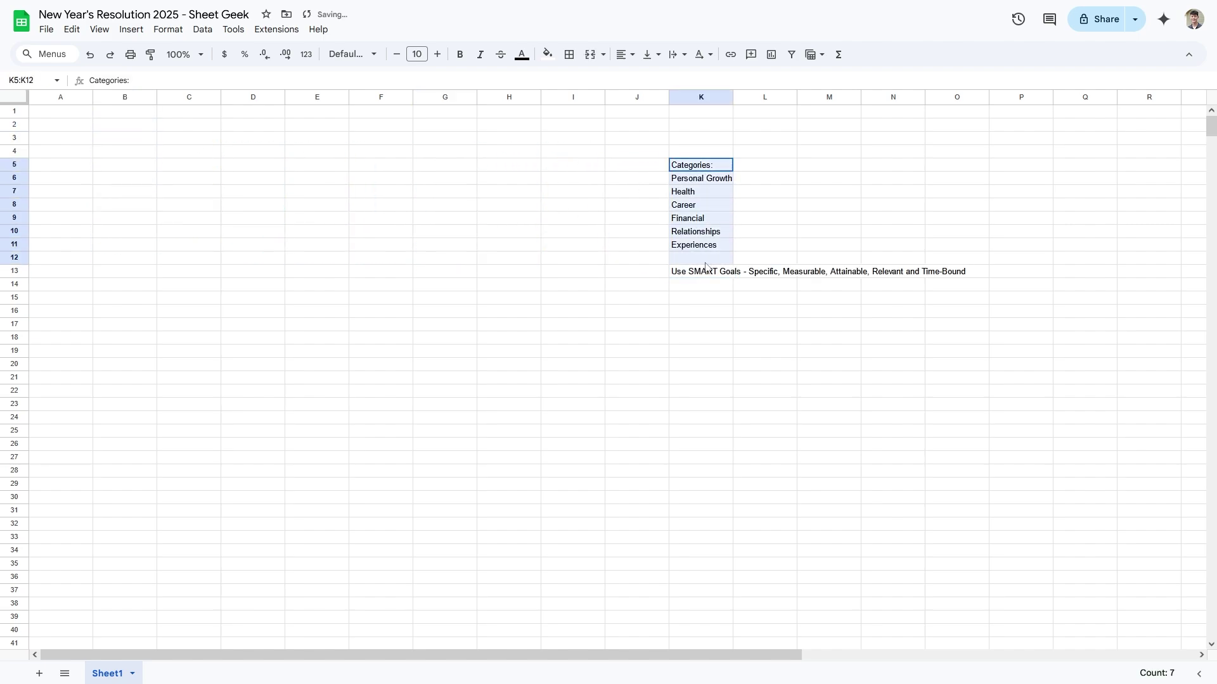
left_click(286, 156)
left_click(71, 117)
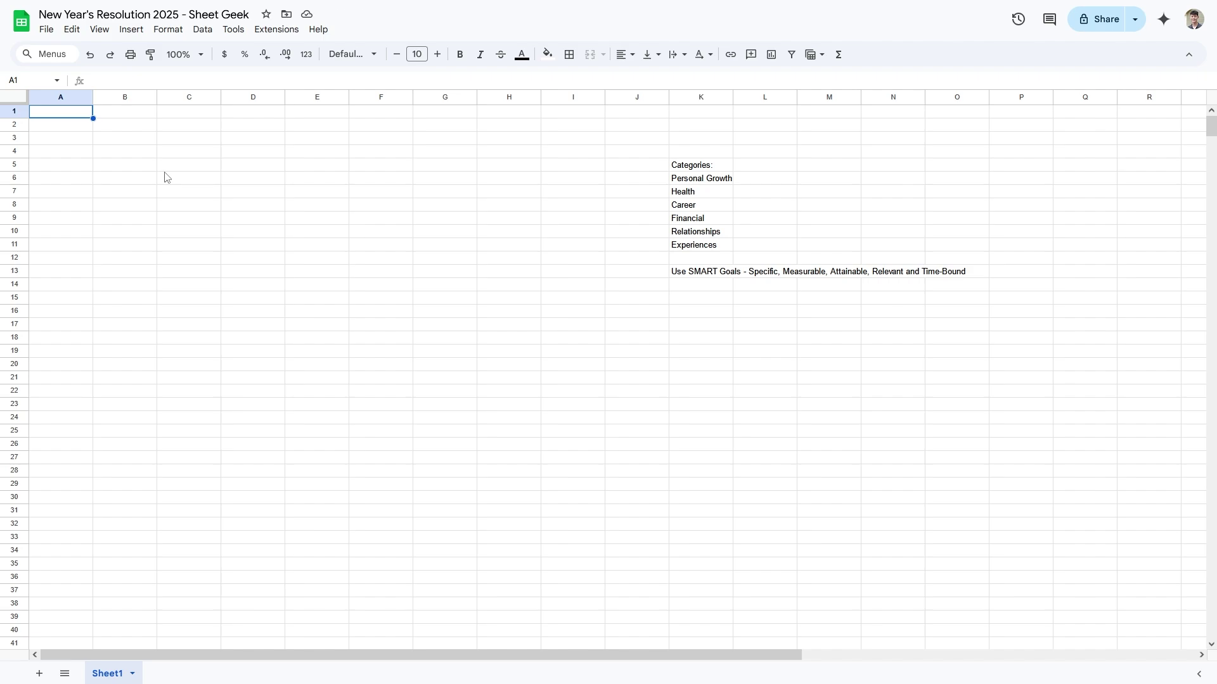
Step: Enter the title 'Resolution Tracker 2025' in A1, bold at 20 pt
type("Resolution Tracker 2025")
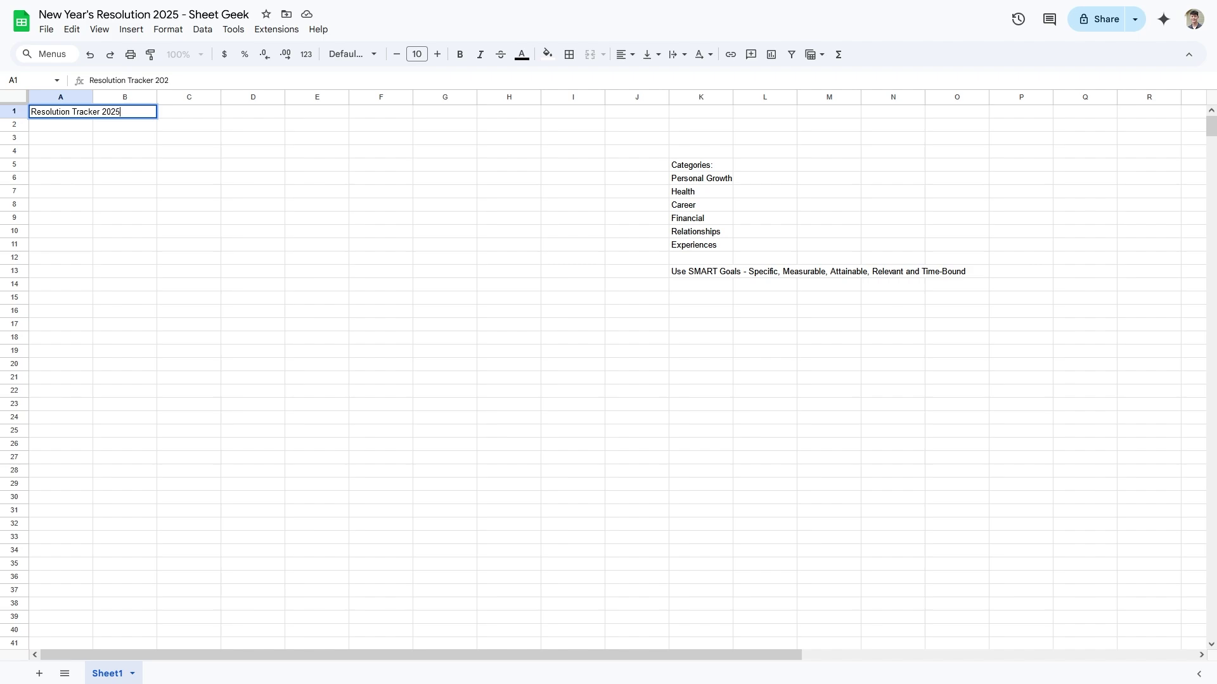
key("Return")
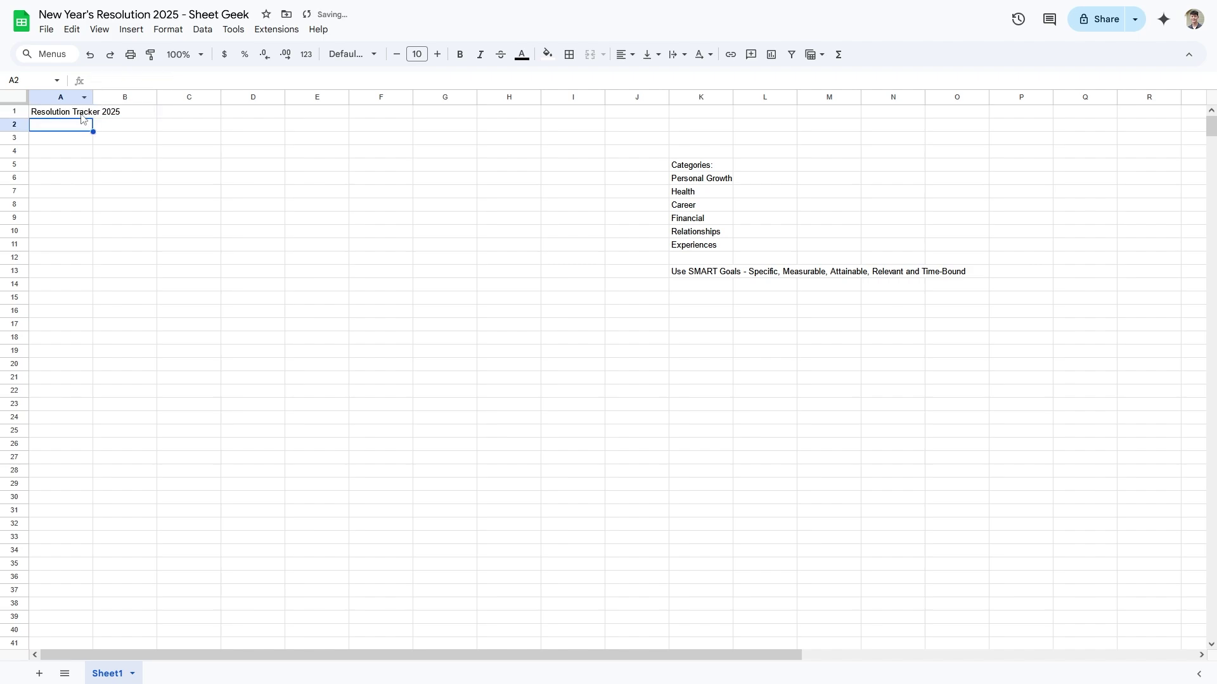
key("Up")
left_click(460, 56)
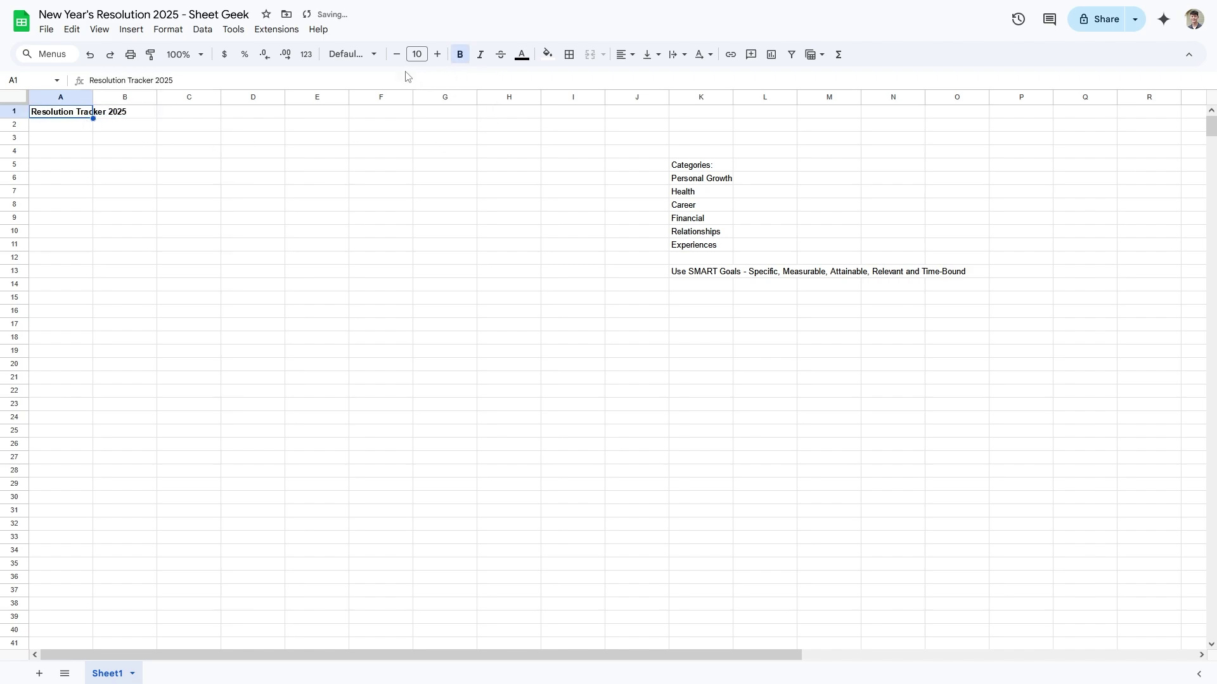
left_click(437, 54)
left_click(437, 54)
left_click(436, 55)
left_click(436, 54)
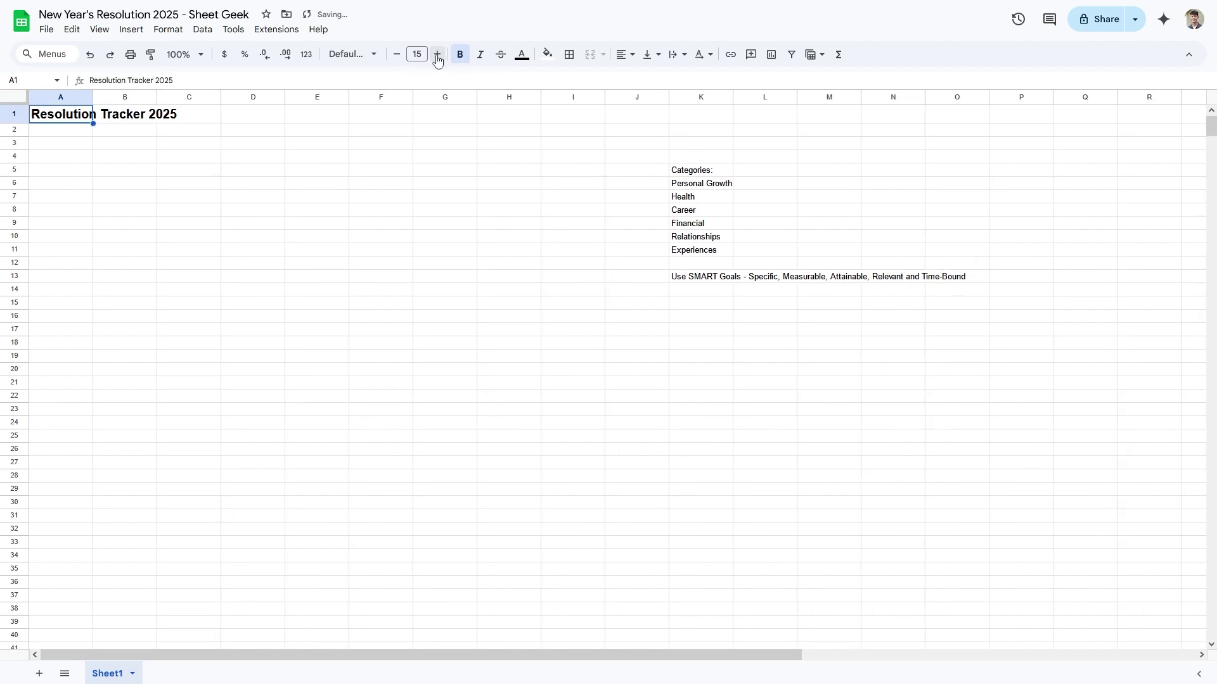
left_click(436, 54)
left_click(436, 55)
left_click(436, 54)
left_click(436, 55)
left_click(437, 55)
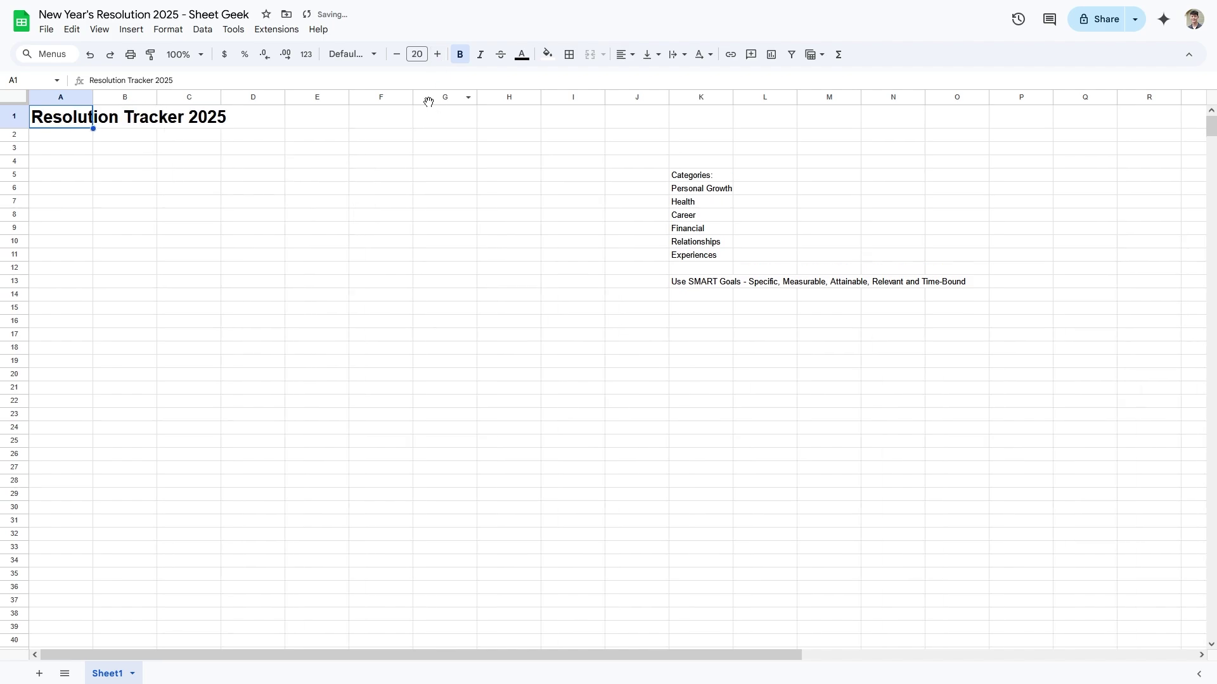
left_click(279, 166)
Step: Set the whole sheet's font to Lexend
left_click(14, 101)
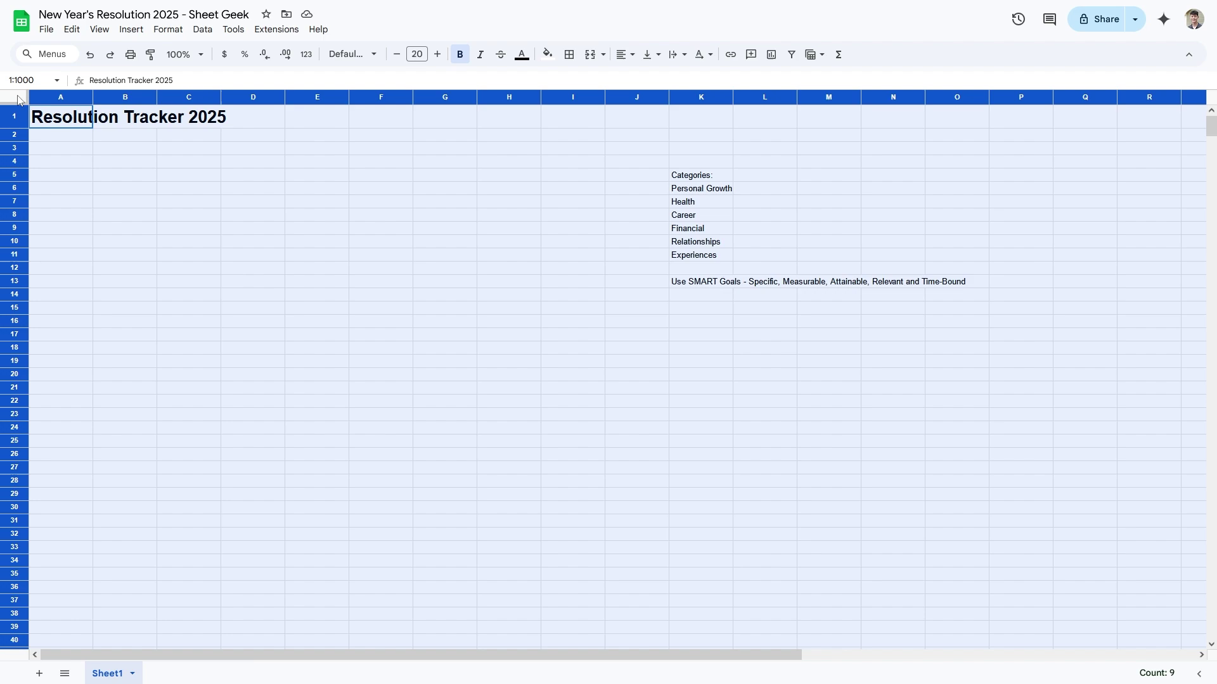
left_click(350, 54)
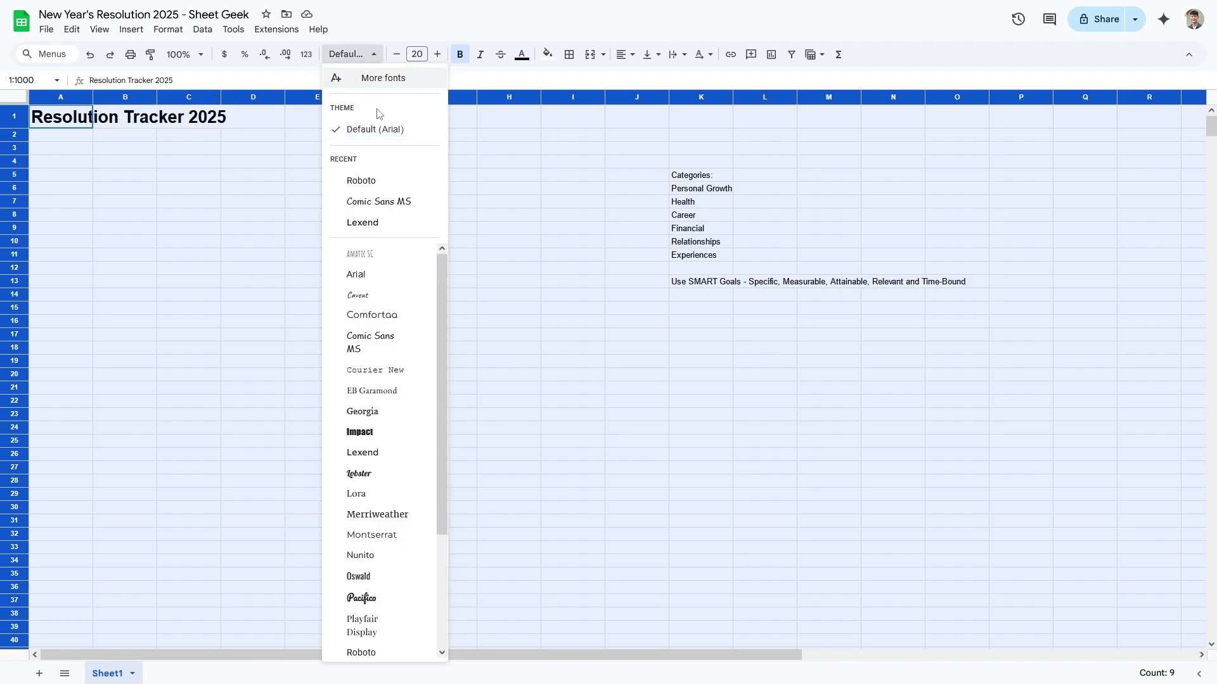
left_click(405, 225)
left_click(469, 191)
left_click_drag(79, 126, 263, 125)
left_click_drag(697, 179, 702, 256)
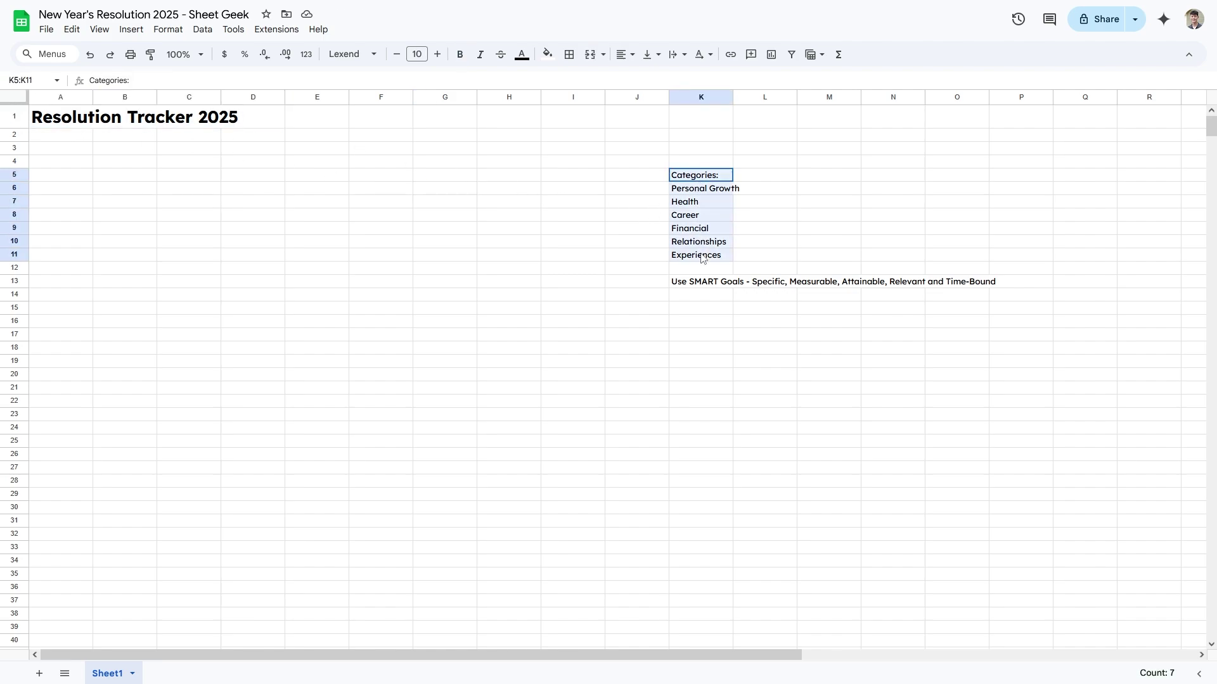
left_click(306, 202)
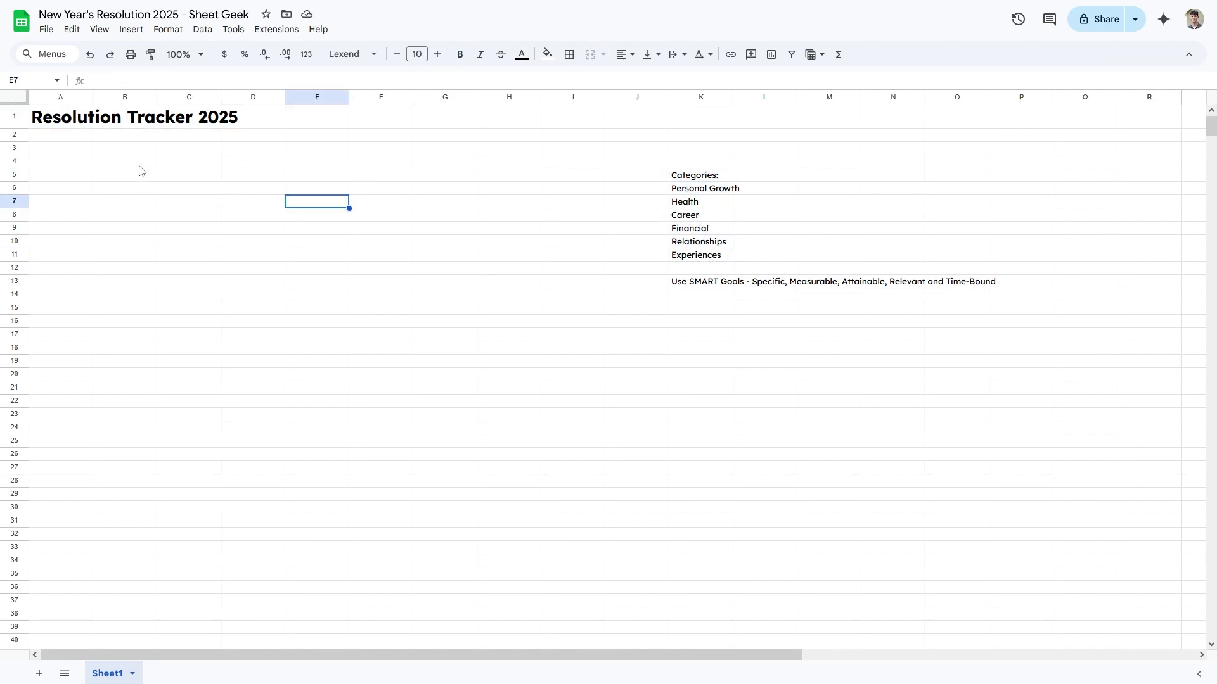
left_click(140, 166)
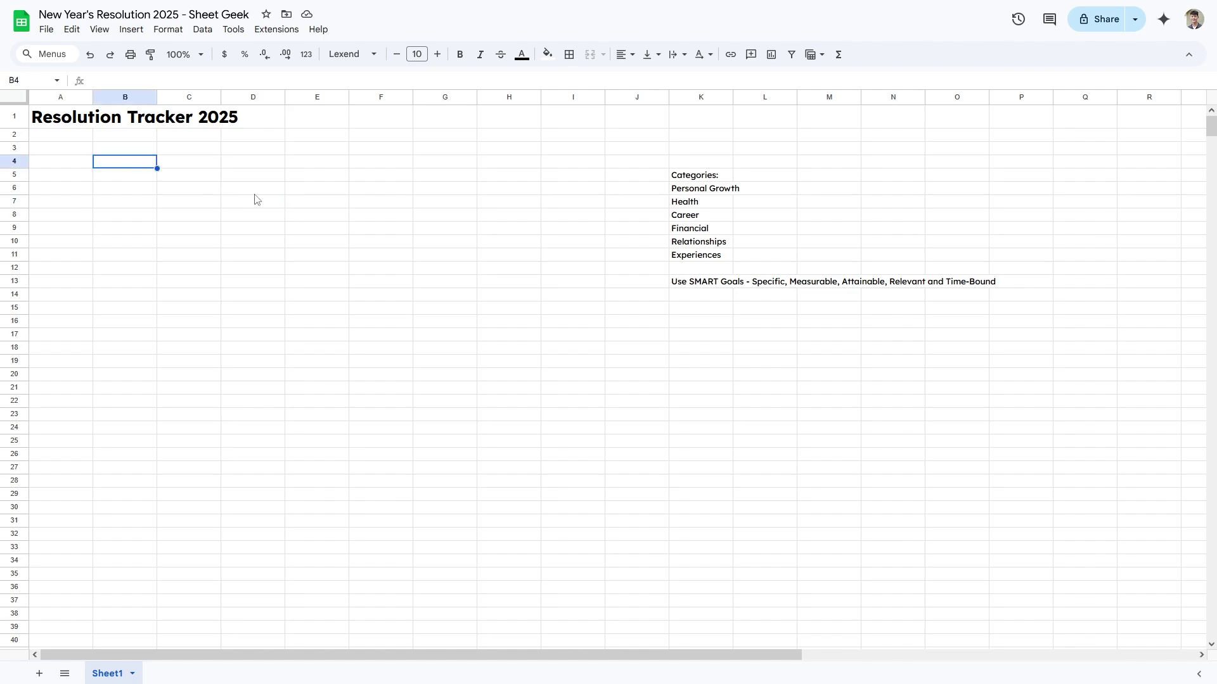
Step: Add the 'Personal Growth' heading in B4 and number the rows below it 1 to 5
type("Personal Gr")
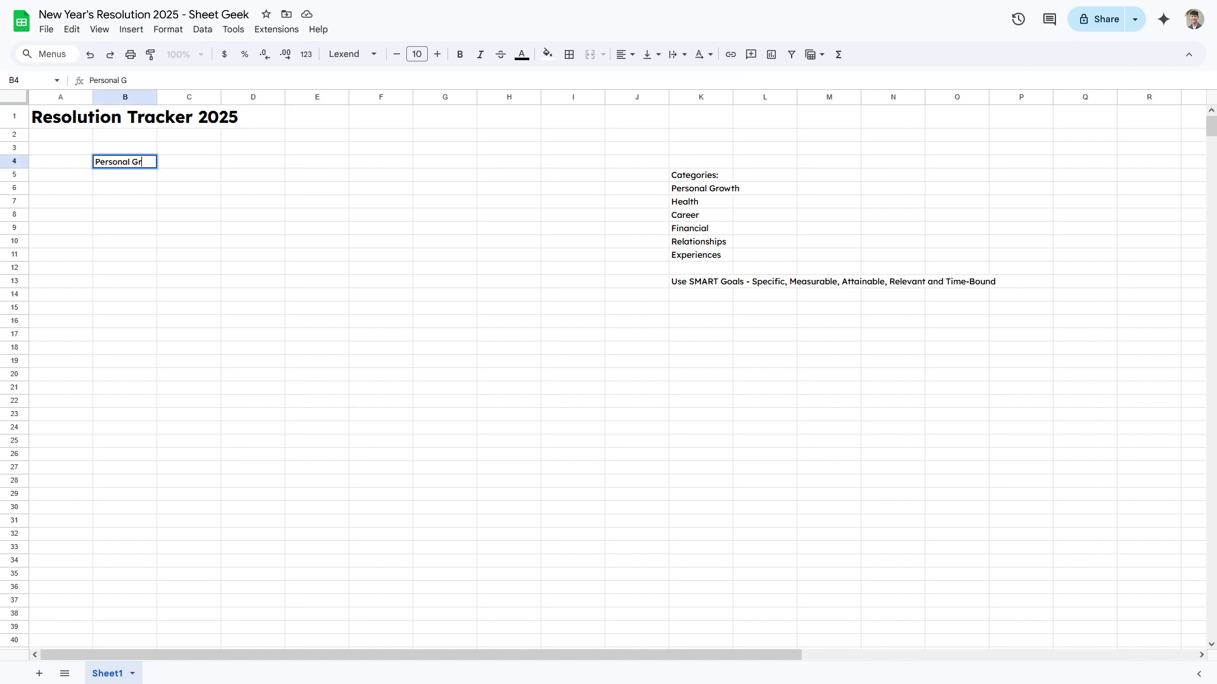
type("owth")
key("Return")
left_click(700, 188)
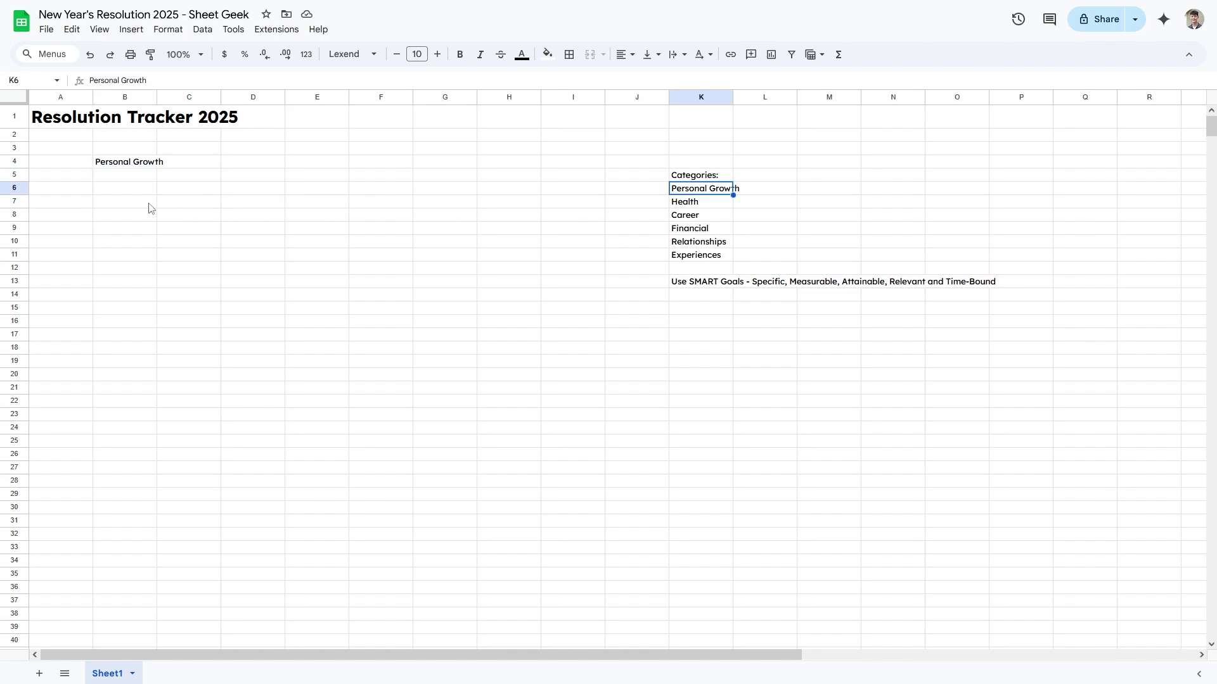
left_click(123, 190)
type("1")
key("Return")
type("2")
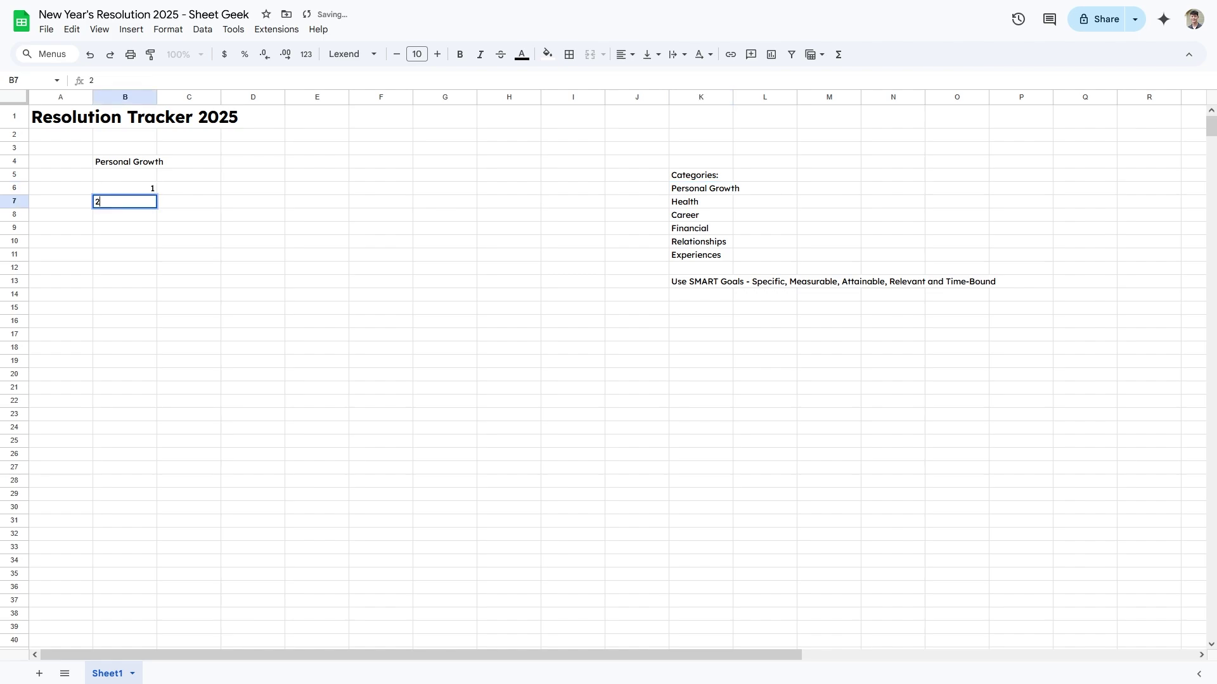
key("Return")
type("3")
key("Return")
type("4")
key("Return")
type("5")
key("Return")
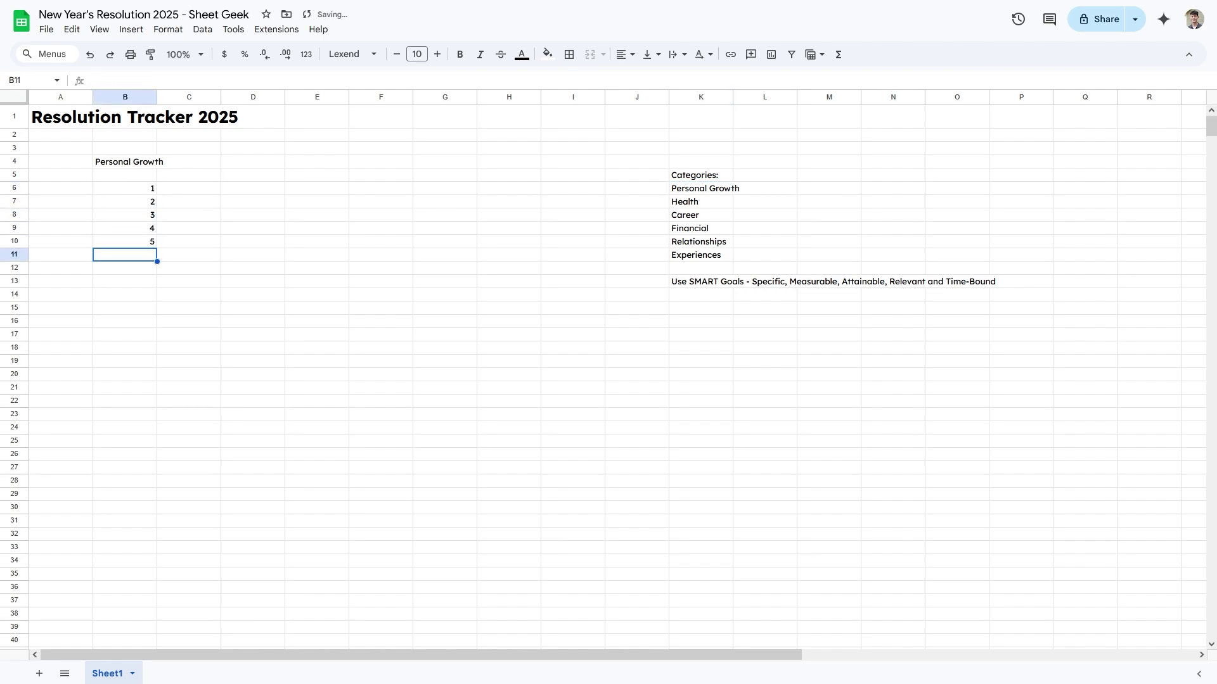
Step: Shift the numbers 1–5 down one row to make room for headers
left_click(136, 165)
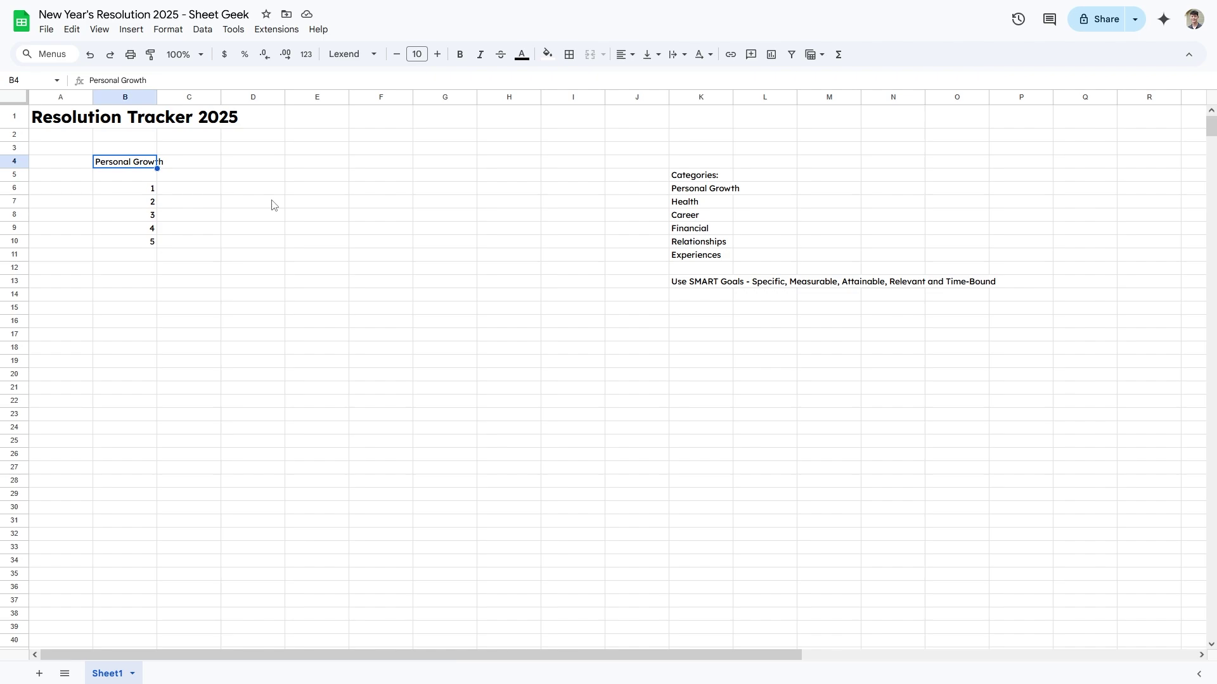
left_click_drag(188, 163, 557, 389)
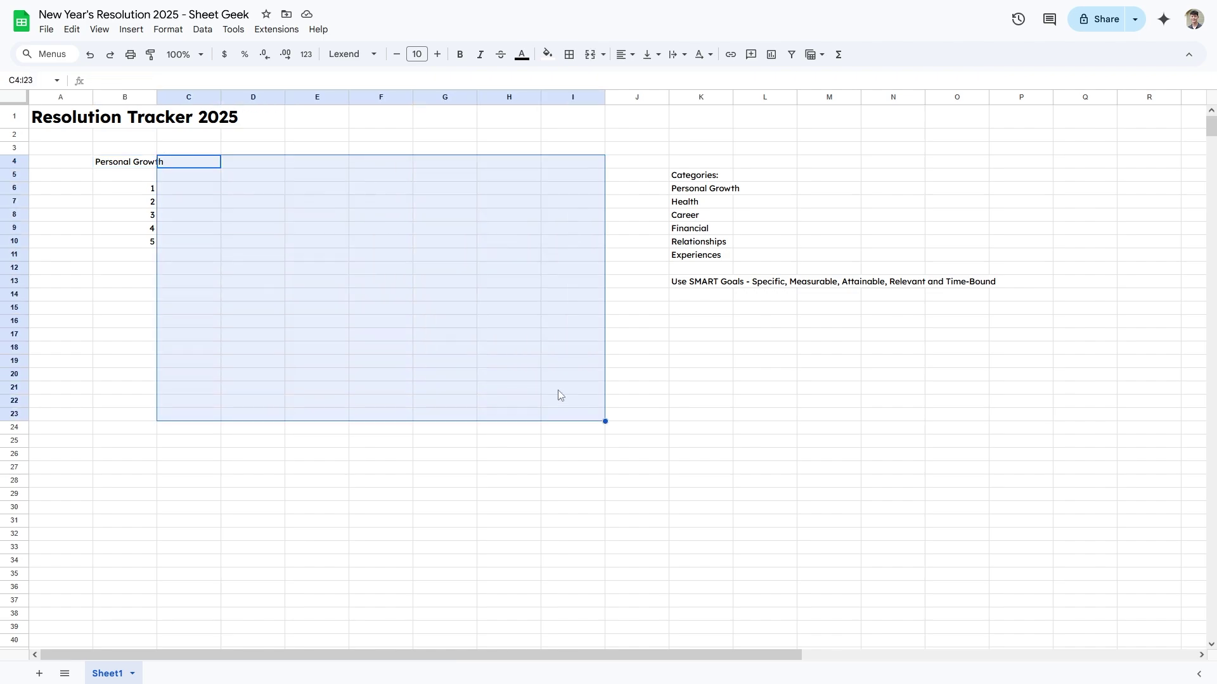
left_click(558, 389)
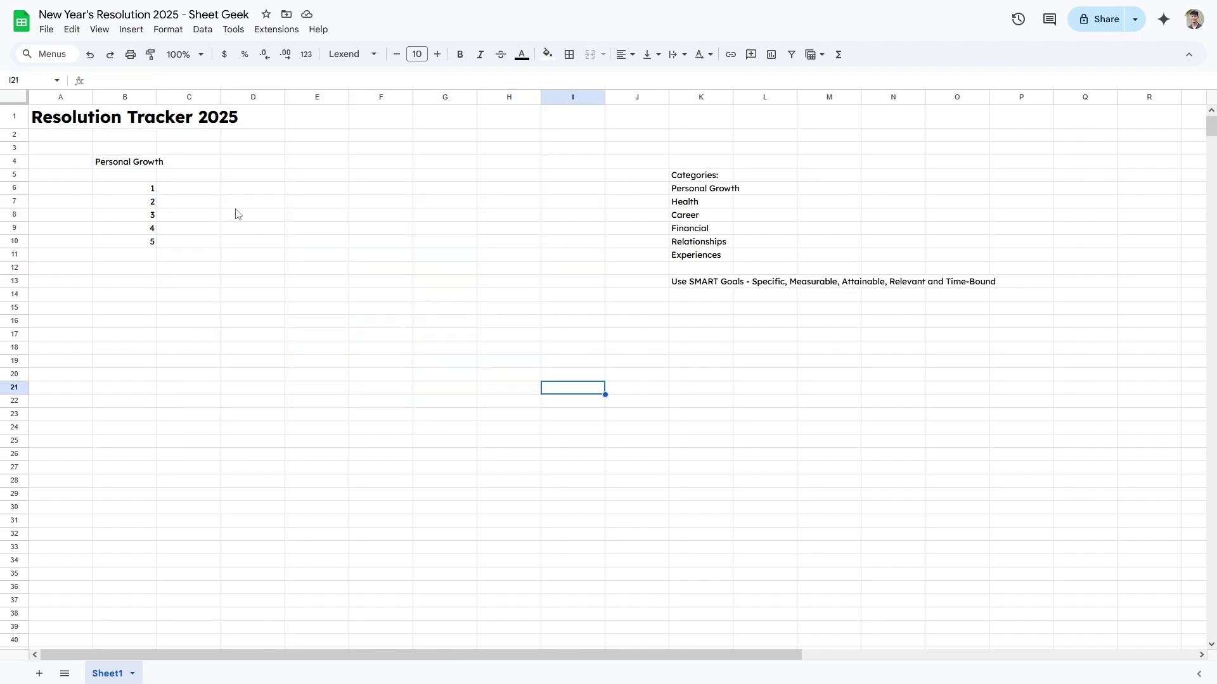
left_click_drag(141, 166, 325, 268)
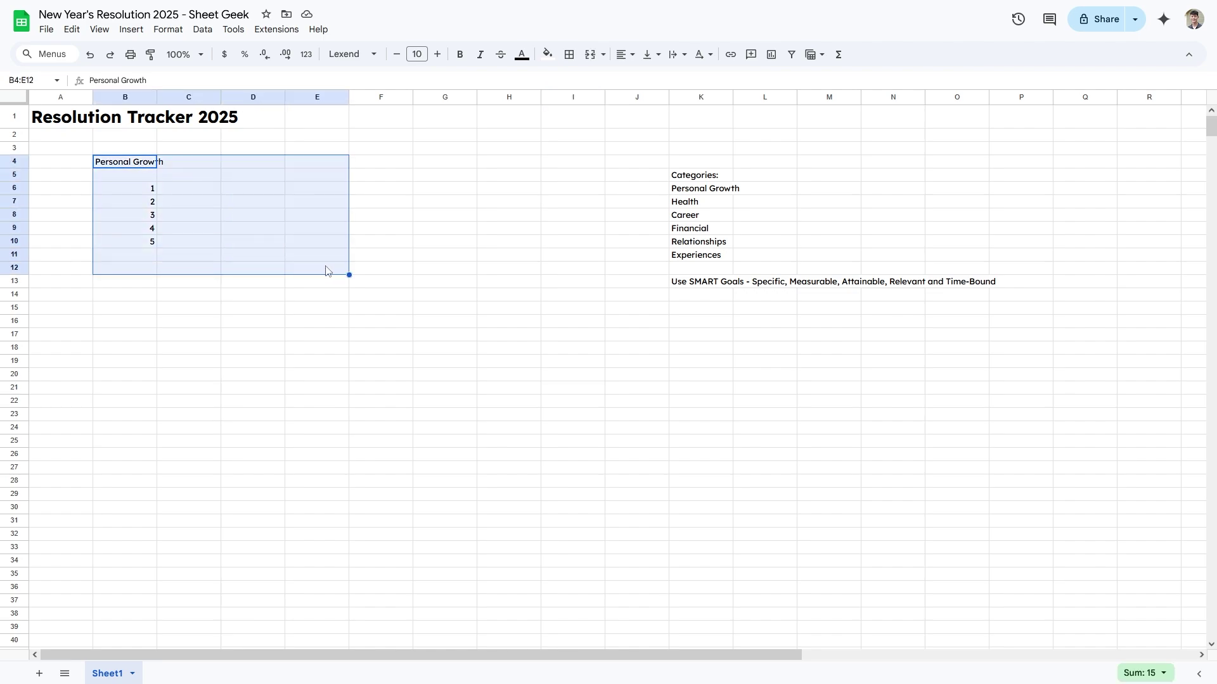
left_click(366, 268)
left_click_drag(127, 188, 127, 241)
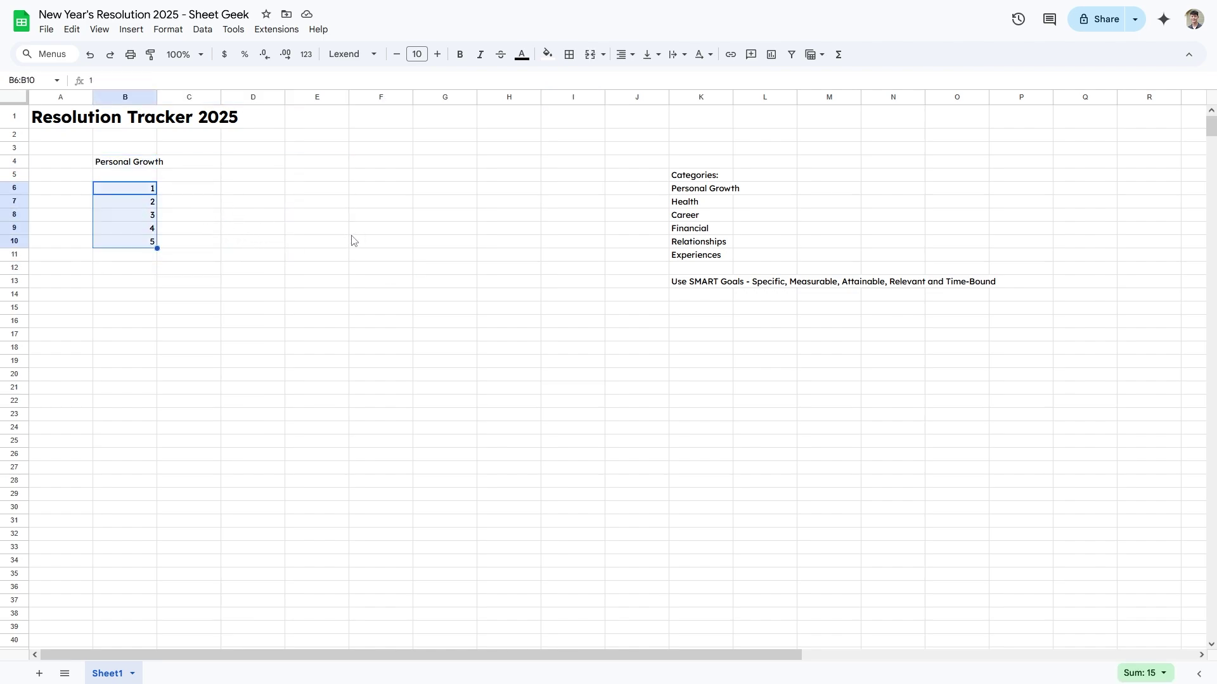
key("ctrl+alt+=")
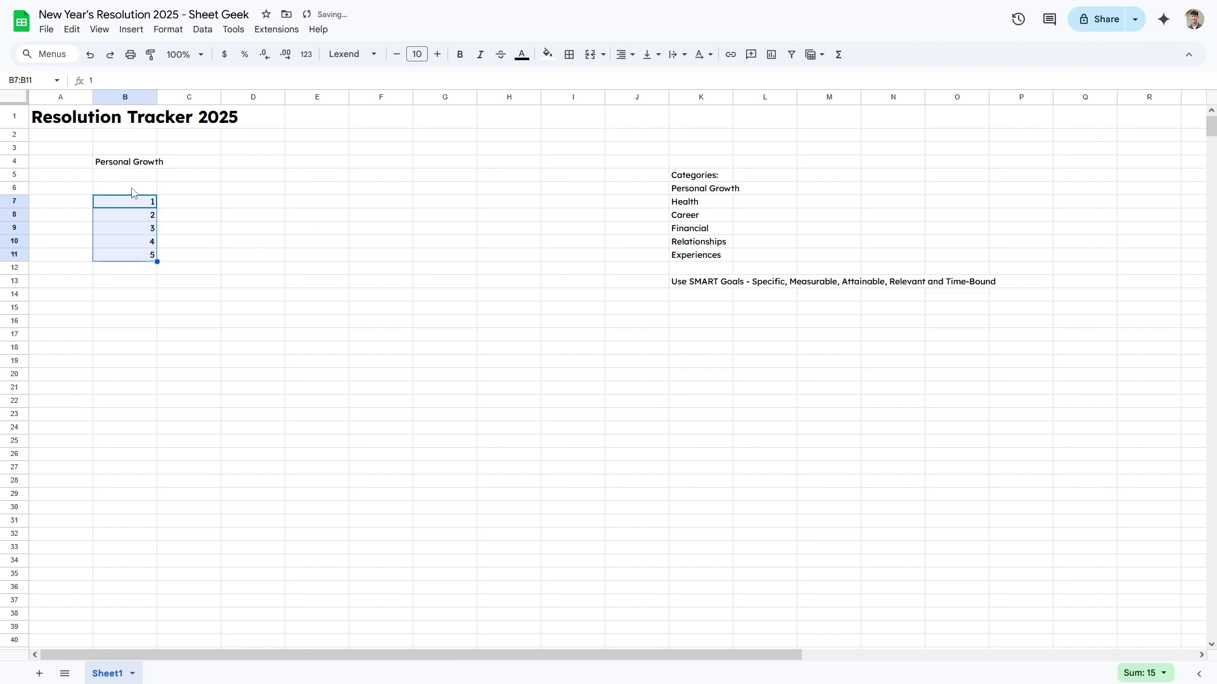
Step: Enter the column headers S/N, Goal, Deadline and Completed? across B6:E6
type("S")
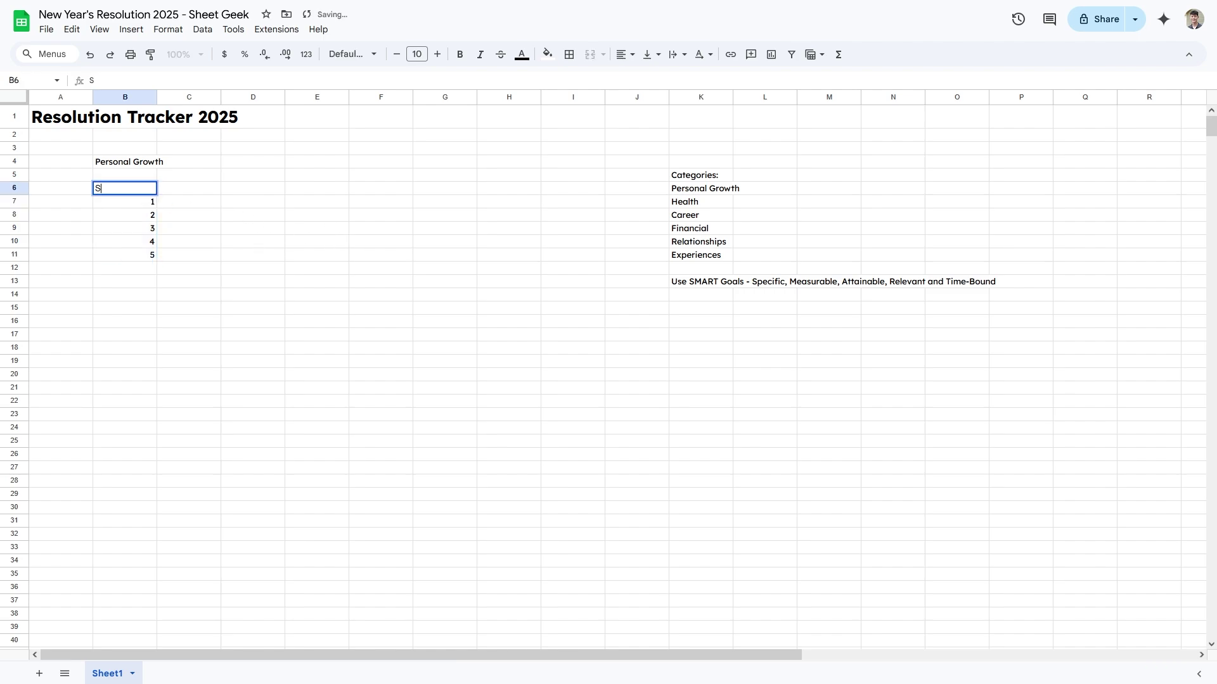
type("/N")
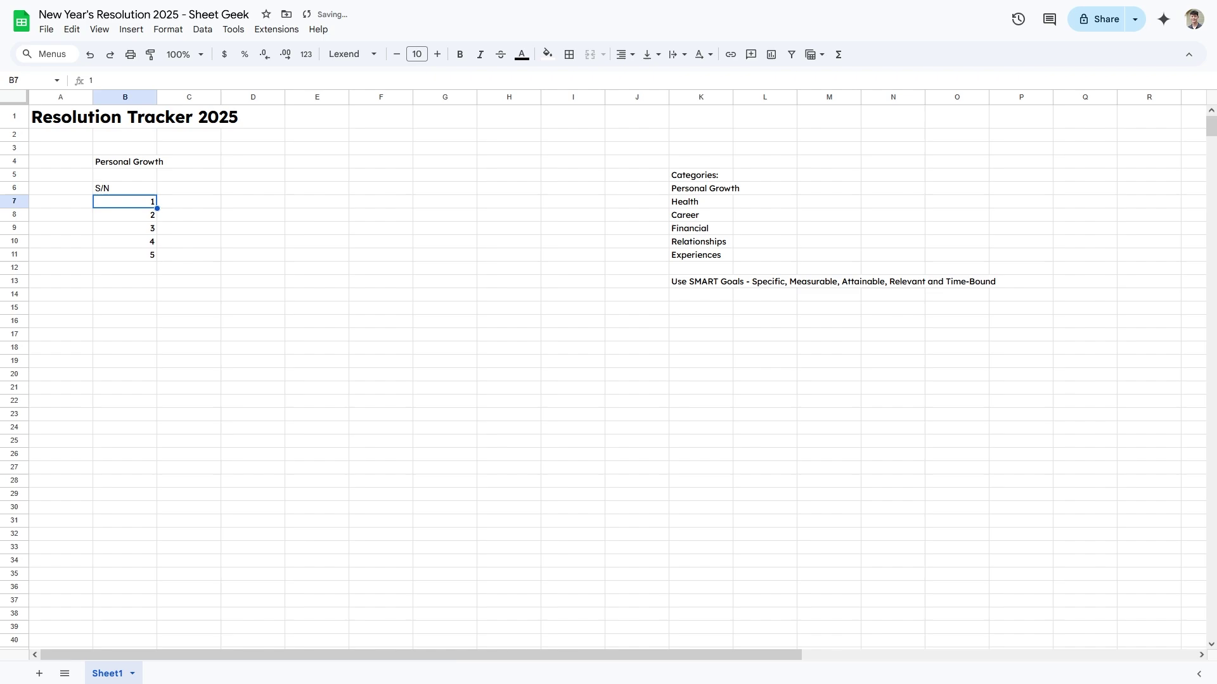
key("Tab")
type("Goal")
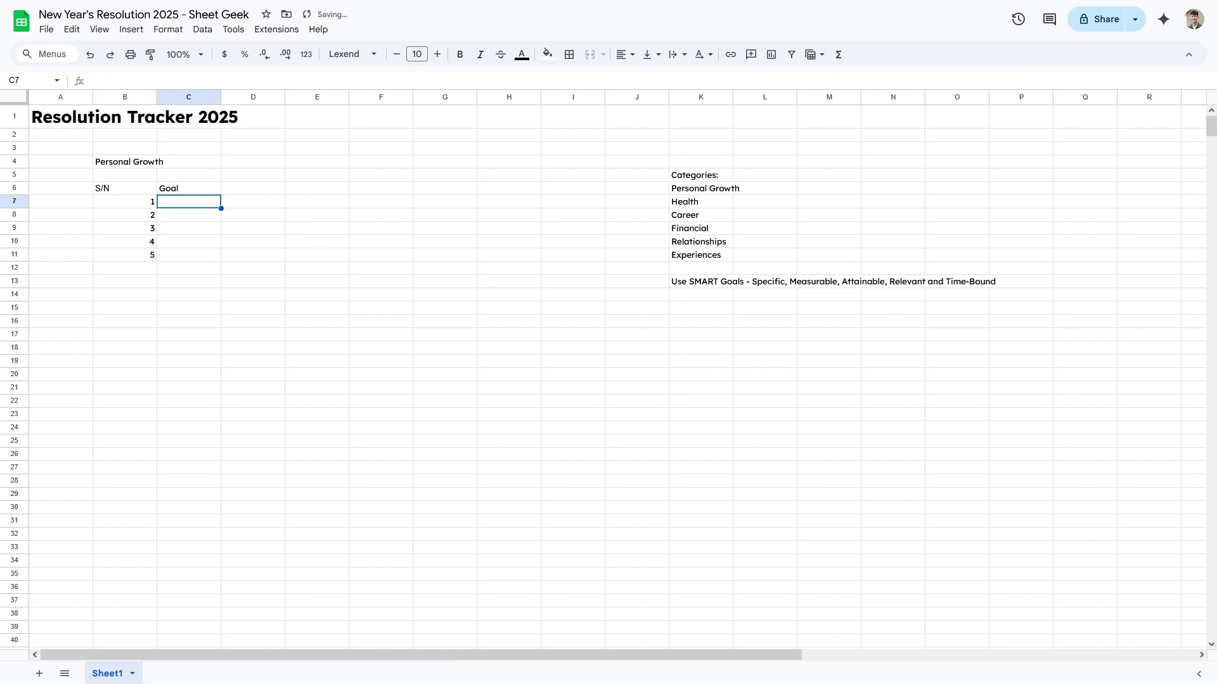
key("Tab")
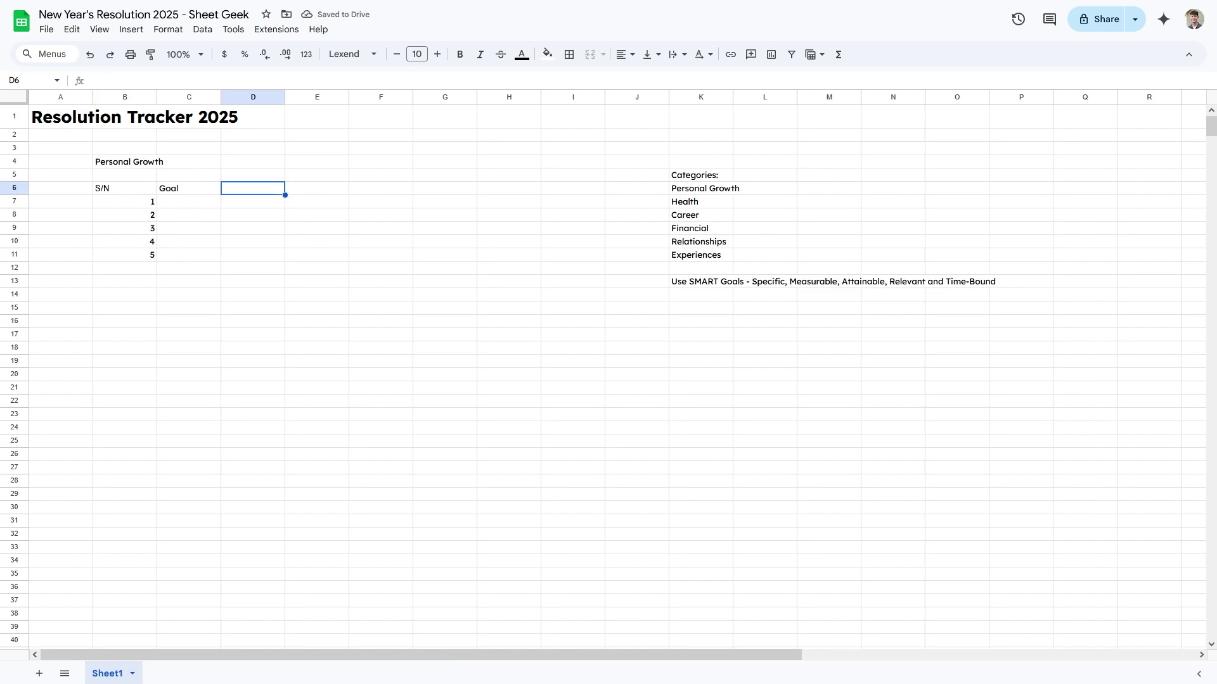
type("Dealline")
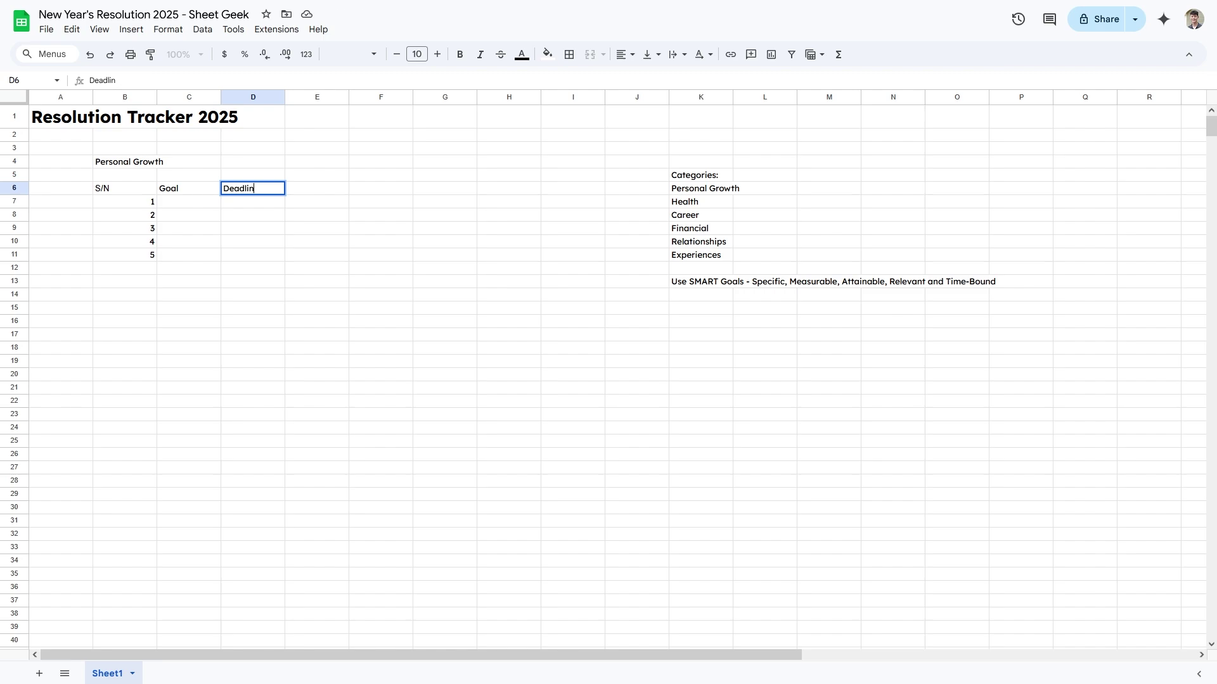
key("Tab")
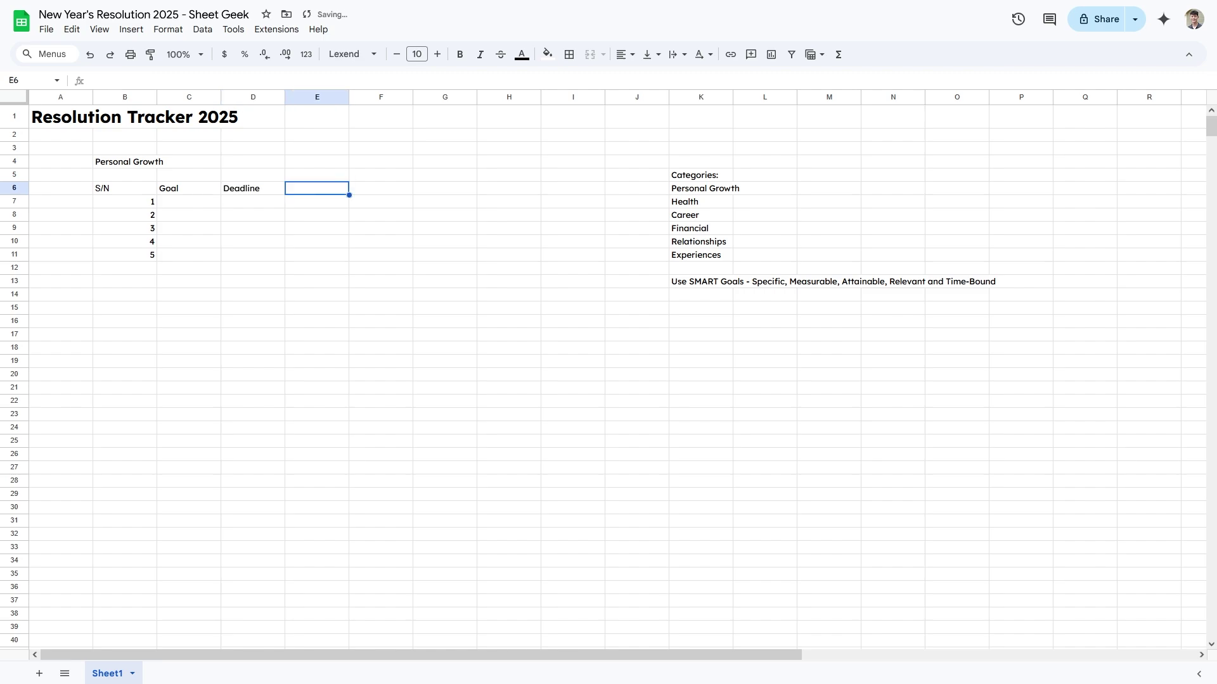
type("Comp")
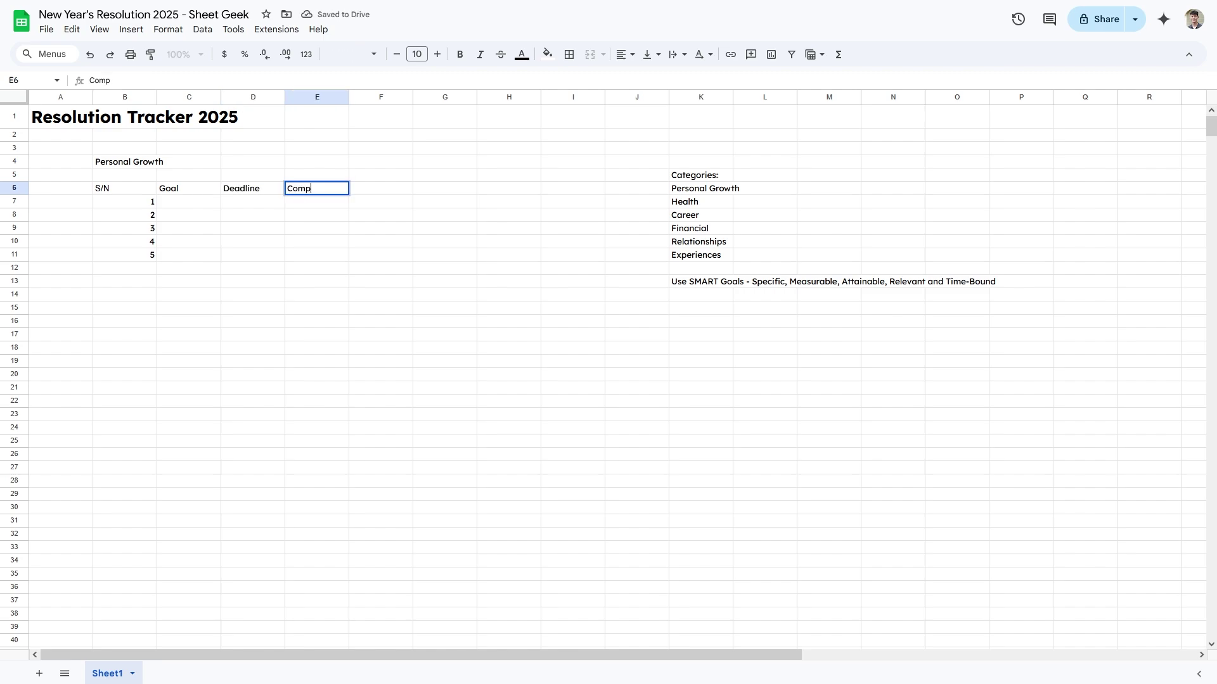
type("leted?")
key("Return")
left_click_drag(127, 175, 316, 176)
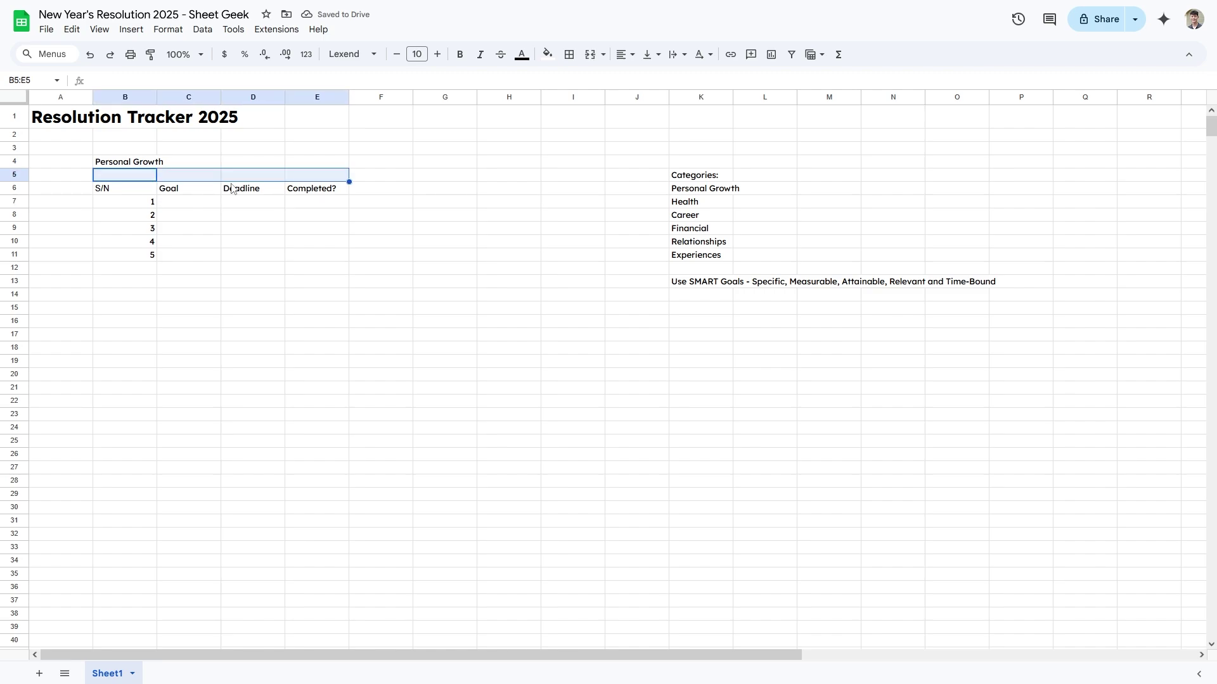
Step: Make row 5 much taller and merge and center the Personal Growth title across B4:E4
left_click_drag(15, 182, 13, 262)
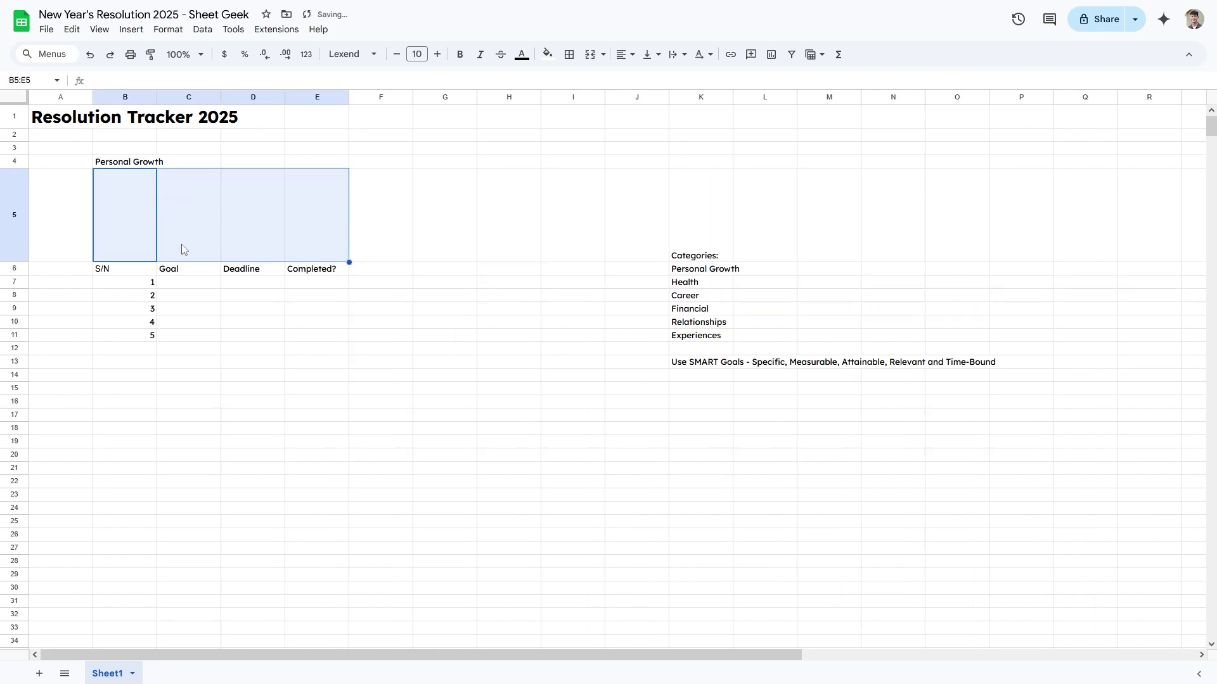
left_click_drag(133, 232, 301, 235)
left_click_drag(125, 166, 311, 166)
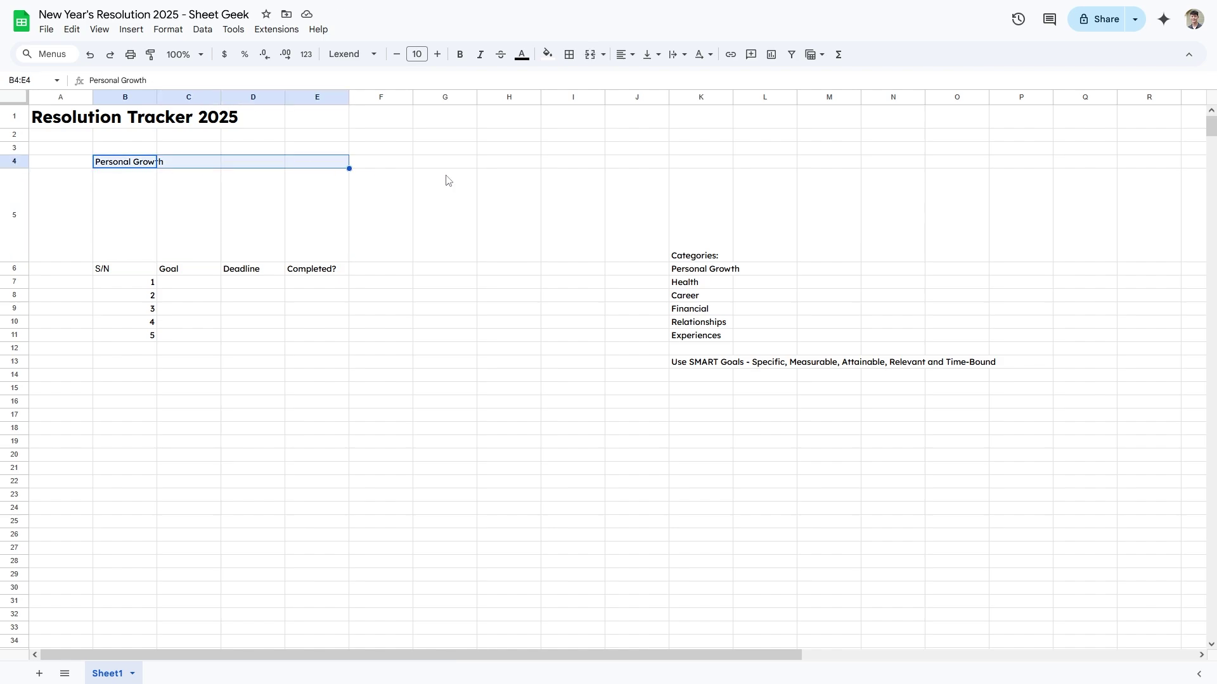
left_click(591, 55)
left_click(622, 55)
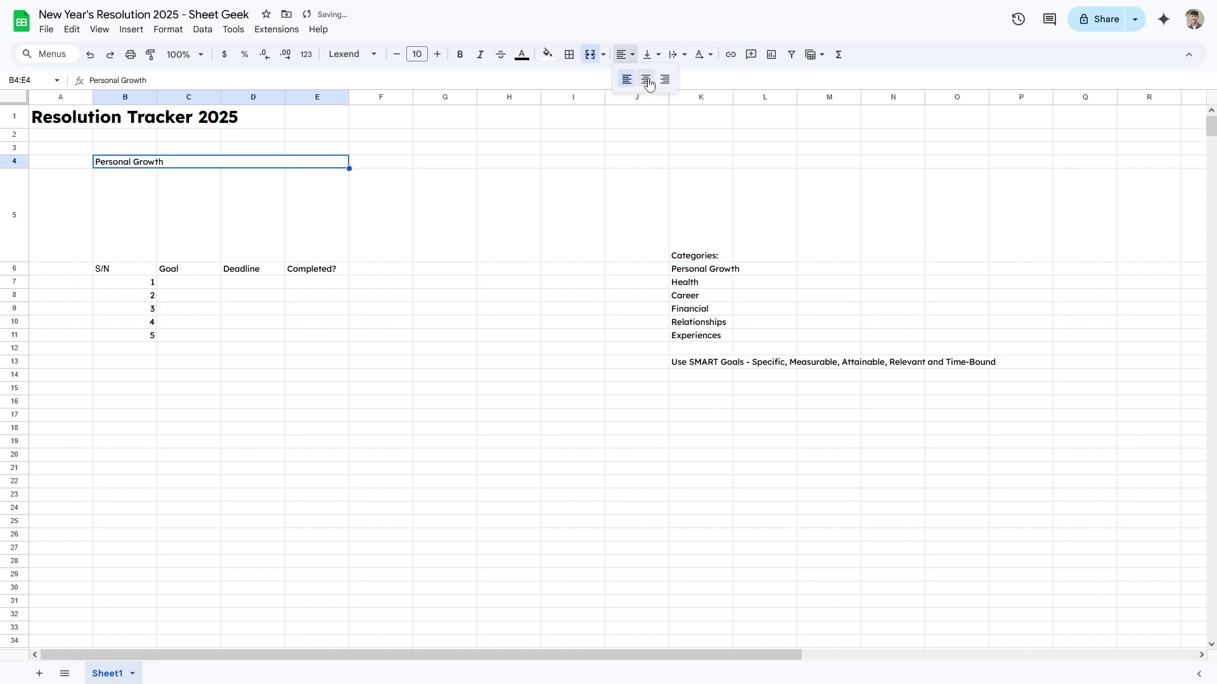
left_click(645, 81)
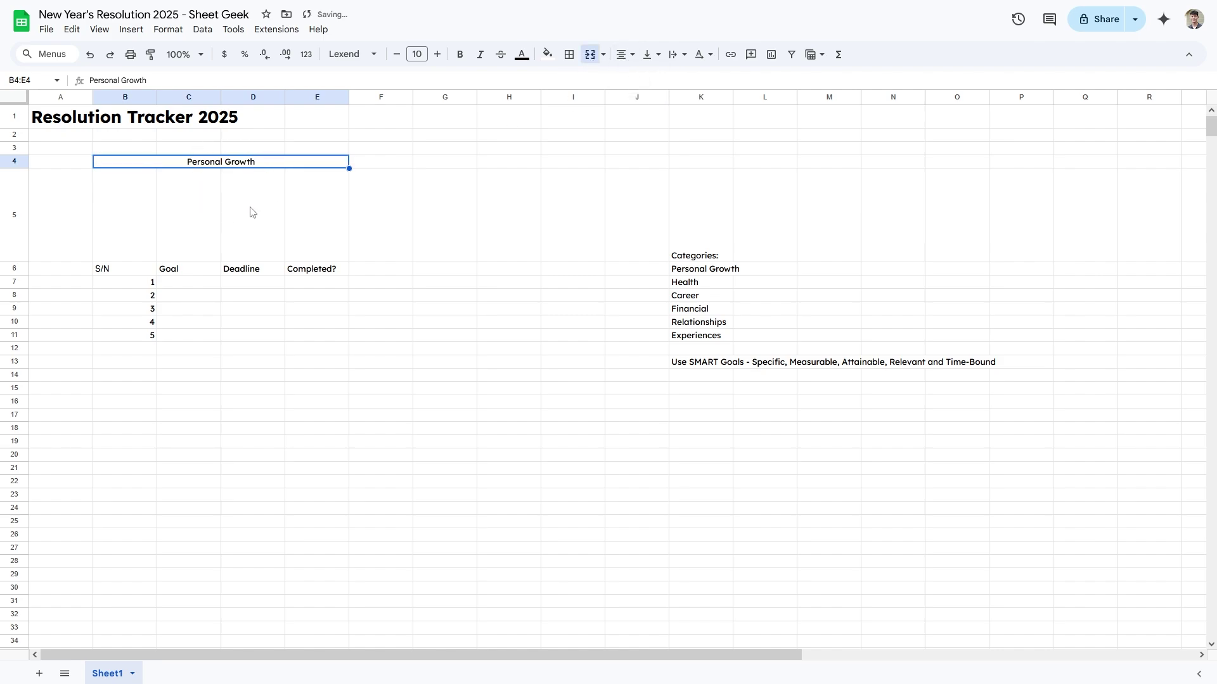
Step: Merge B5:E5 into one cell and apply all borders to B4:E11
mouse_move(304, 215)
left_mouse_down()
mouse_move(150, 217)
mouse_move(292, 218)
left_mouse_up()
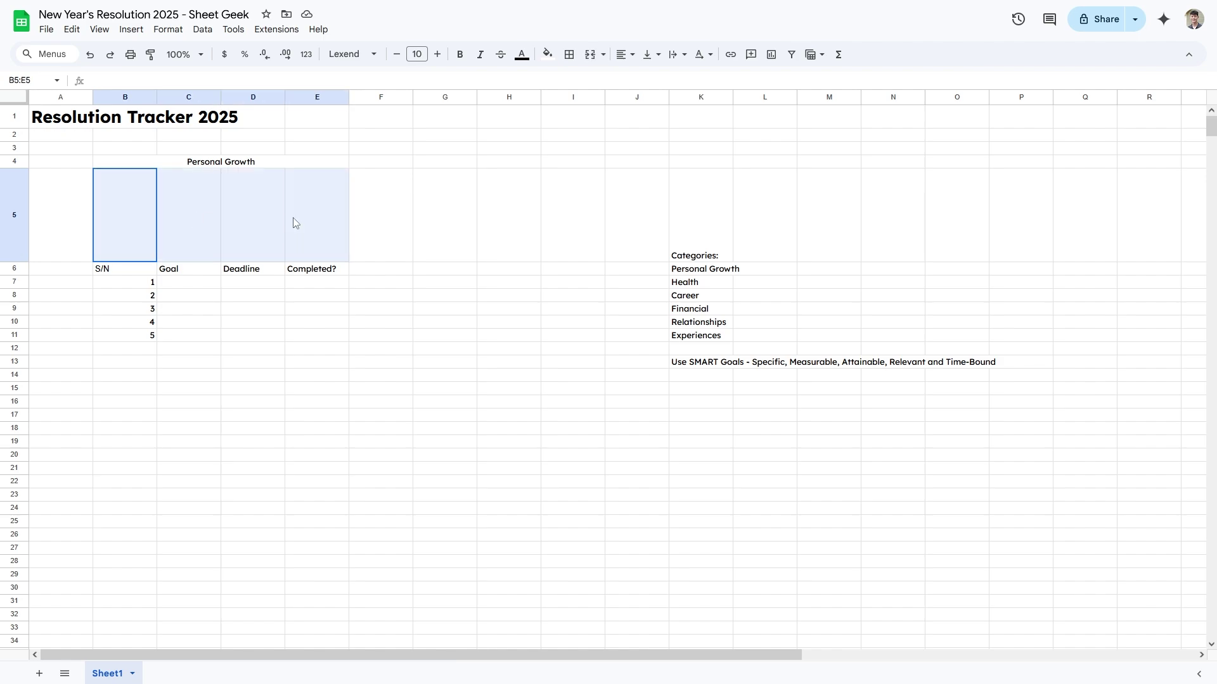
left_click(590, 54)
left_click(445, 215)
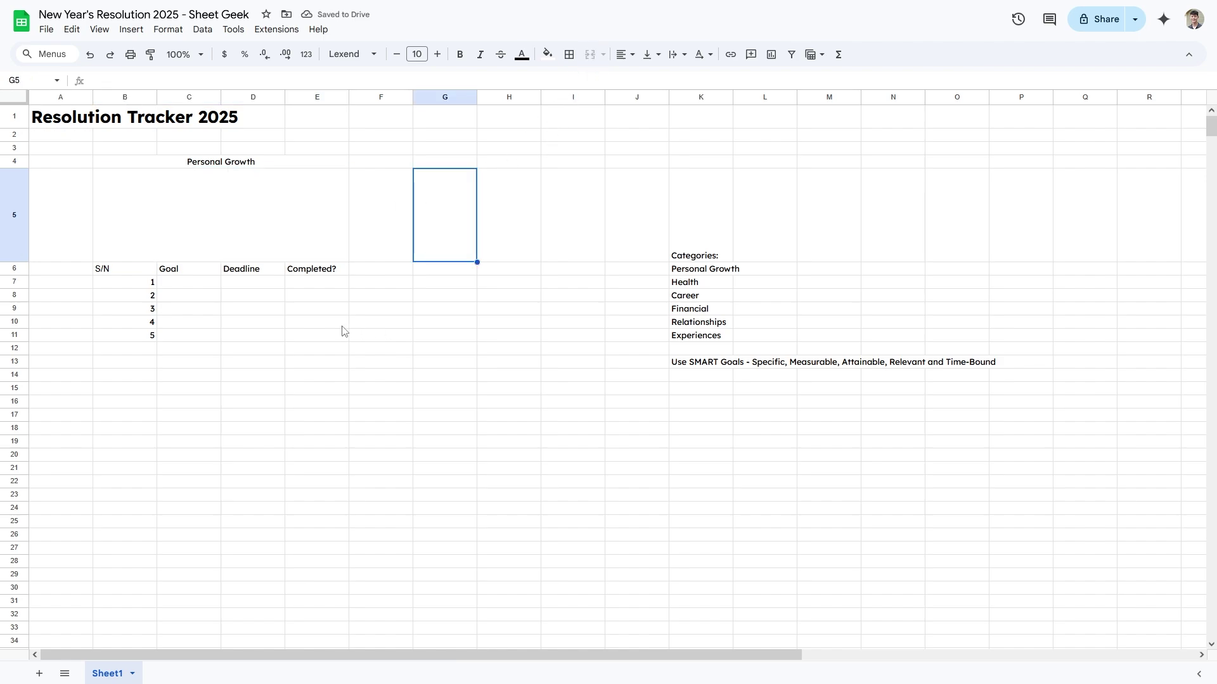
left_click_drag(125, 167, 320, 335)
left_click(569, 55)
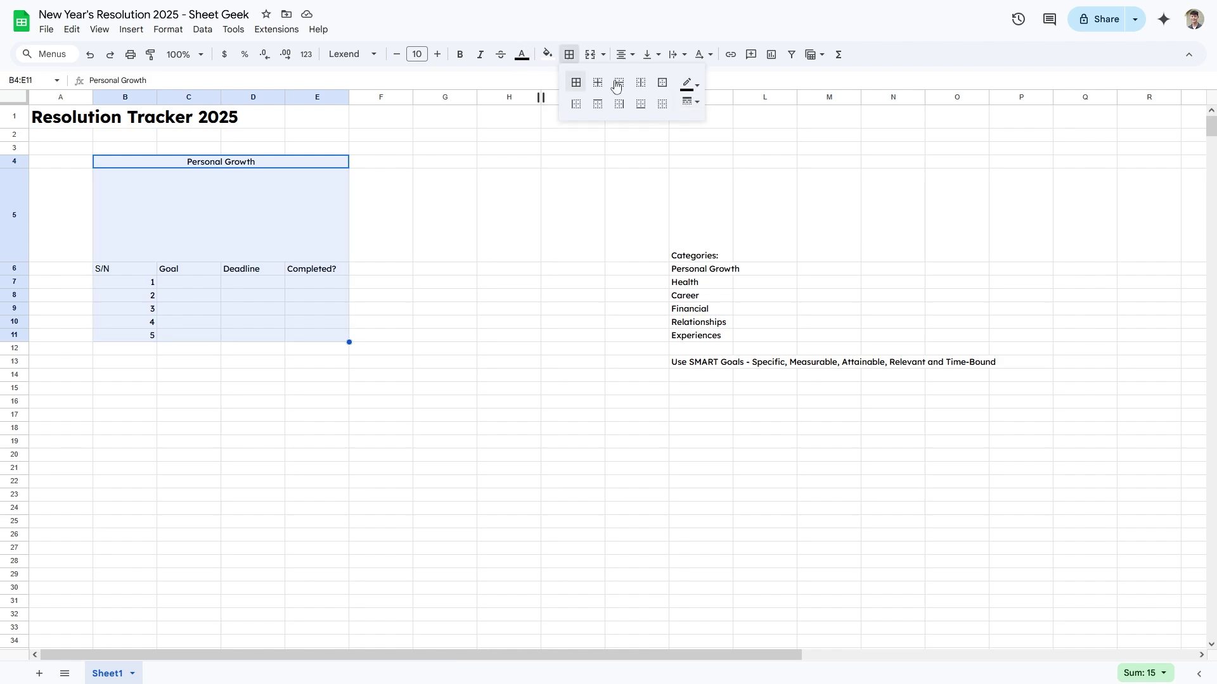
left_click(580, 86)
Step: Set the header row B6:E6 to the Lexend font
left_click(465, 219)
left_click(187, 185)
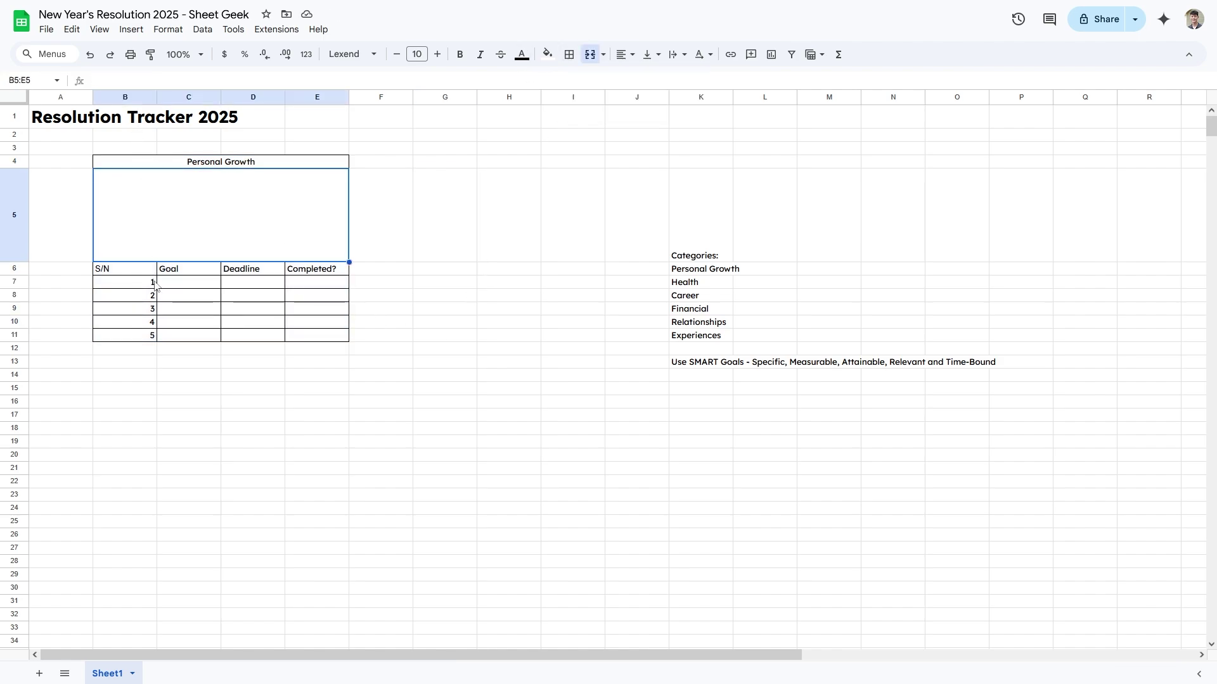
left_click_drag(130, 269, 313, 274)
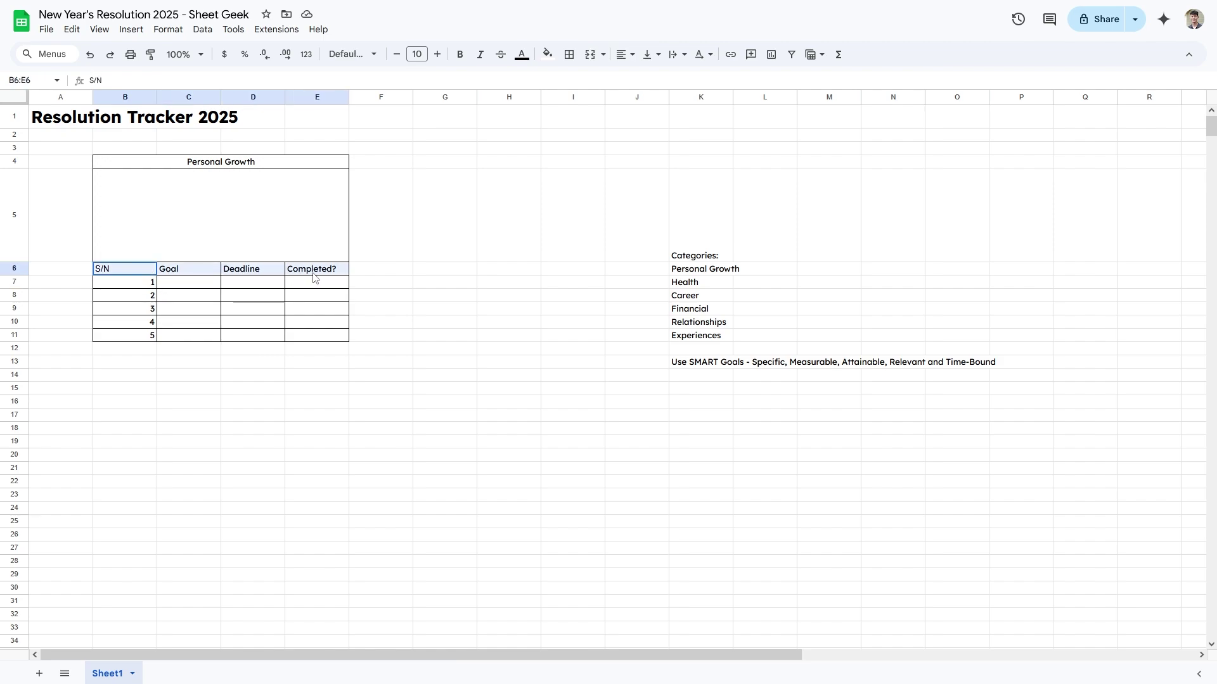
left_click(124, 271)
left_click(352, 54)
Step: Center-align the headers and numbered rows in B6:E11
left_click(399, 184)
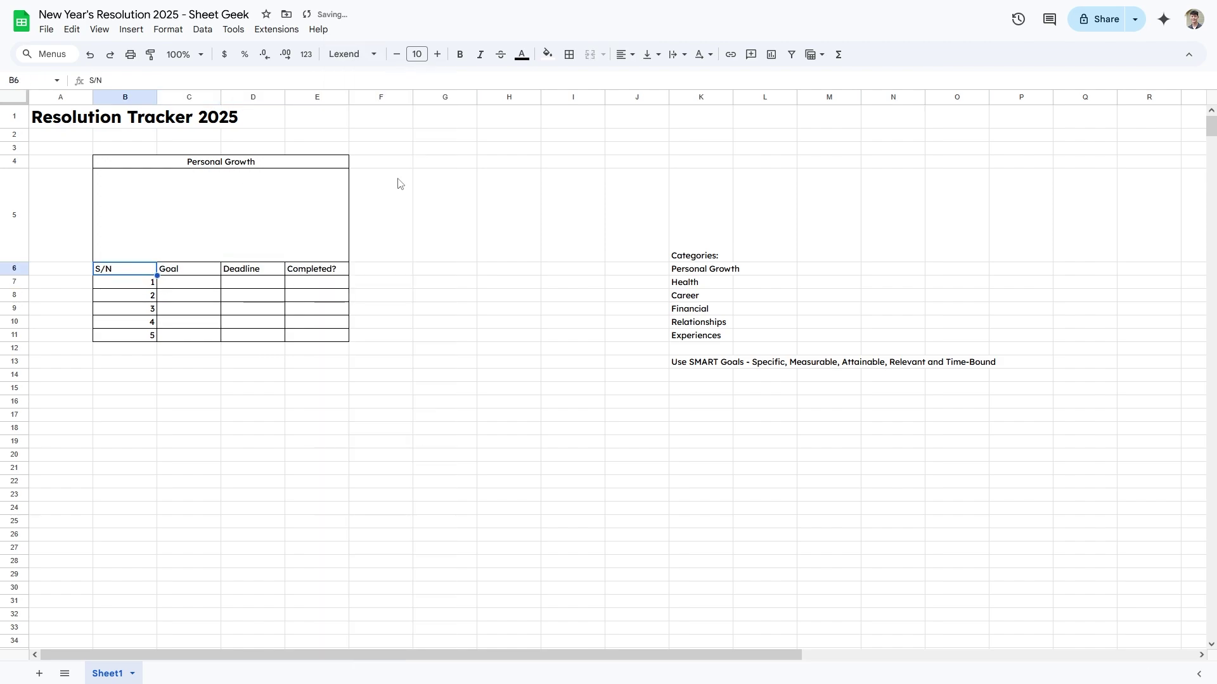
left_click(437, 269)
left_click_drag(143, 273, 327, 335)
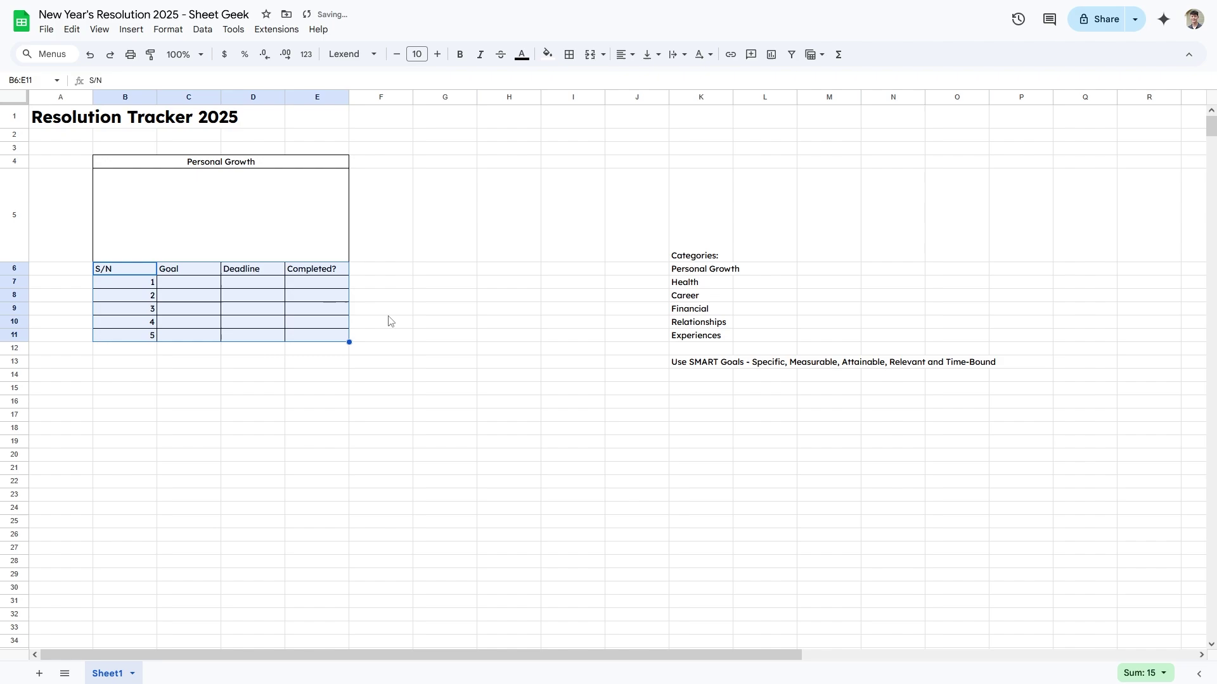
left_click(626, 54)
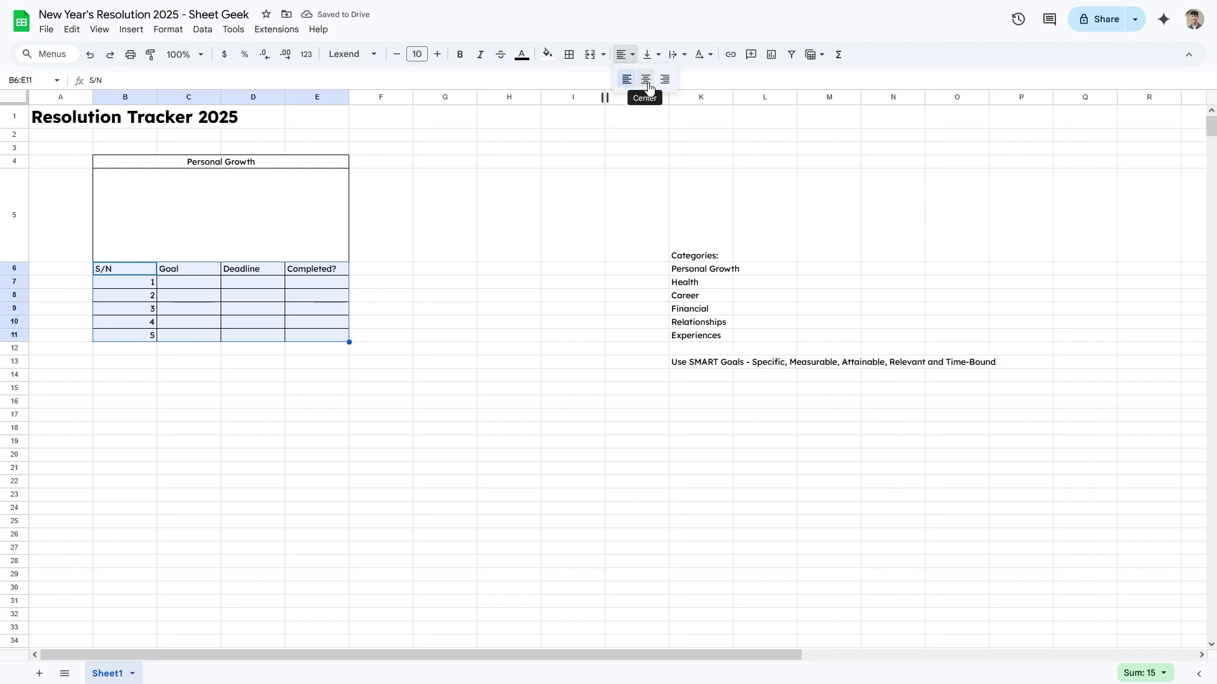
left_click(645, 86)
Step: Insert checkboxes in E7:E11
left_click(469, 247)
left_click_drag(317, 282, 320, 335)
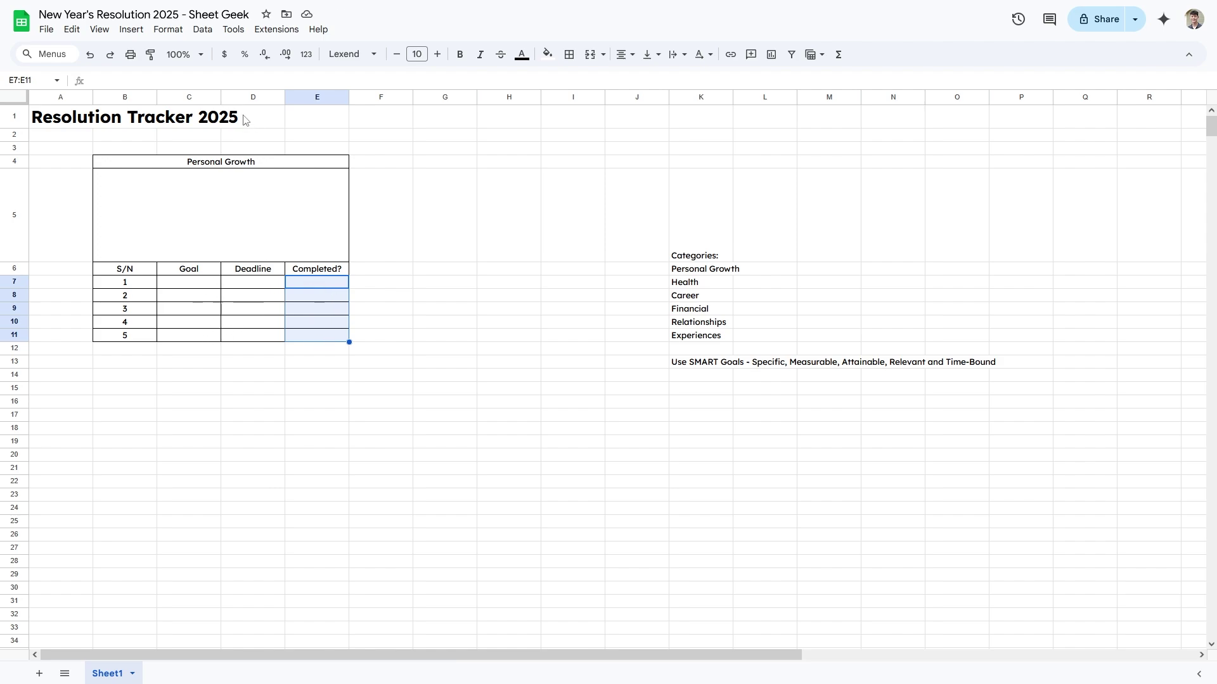
left_click(132, 31)
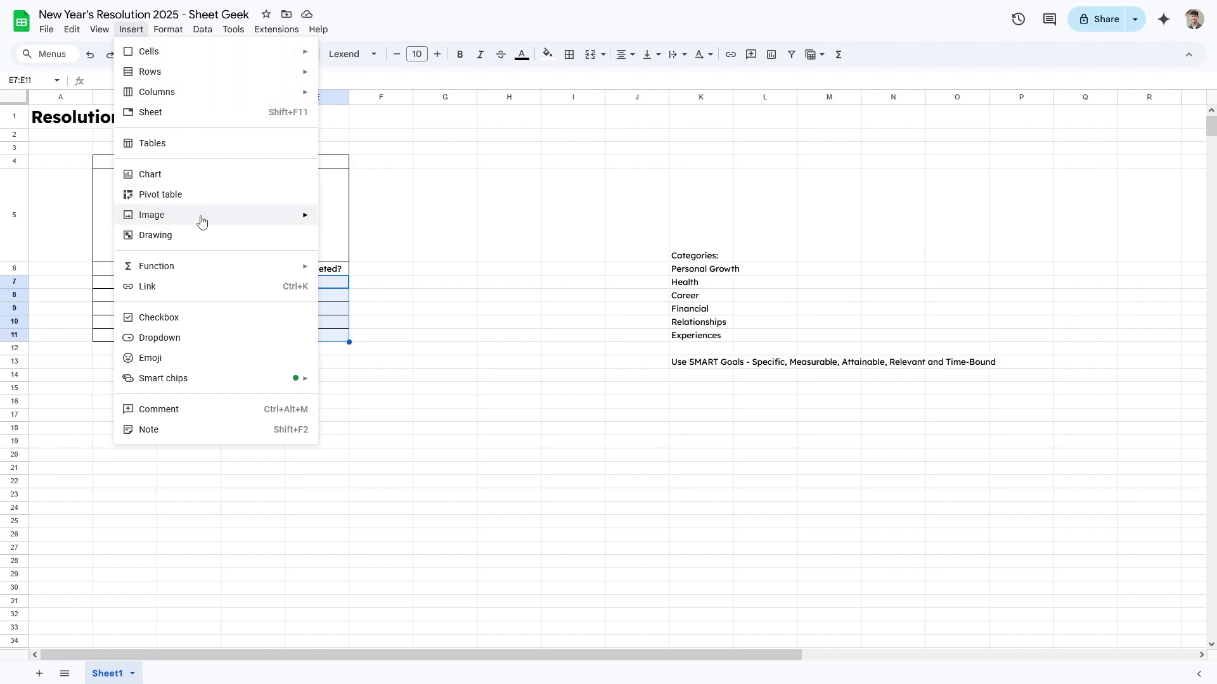
left_click(201, 317)
left_click(428, 296)
Step: Narrow the S/N column, widen Goal and Deadline, and rename E6 to 'Done?'
left_click_drag(157, 97, 234, 97)
left_click(298, 190)
left_click_drag(333, 102, 359, 97)
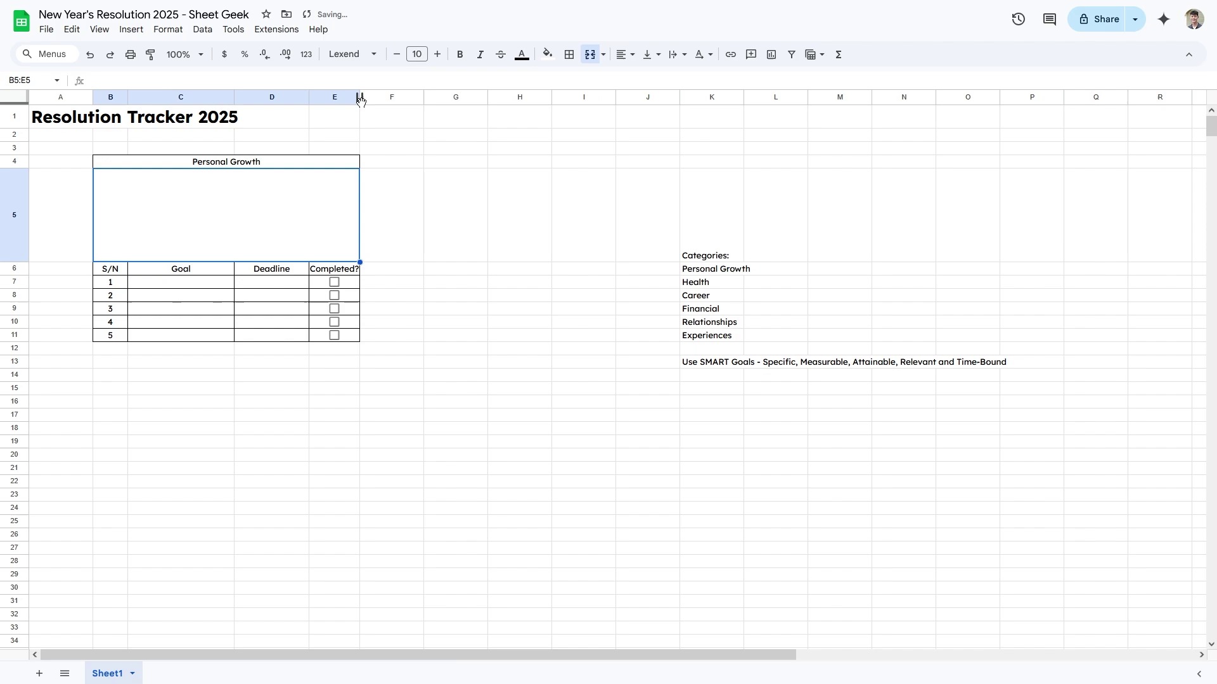
left_click(352, 268)
type("Done?")
key("Return")
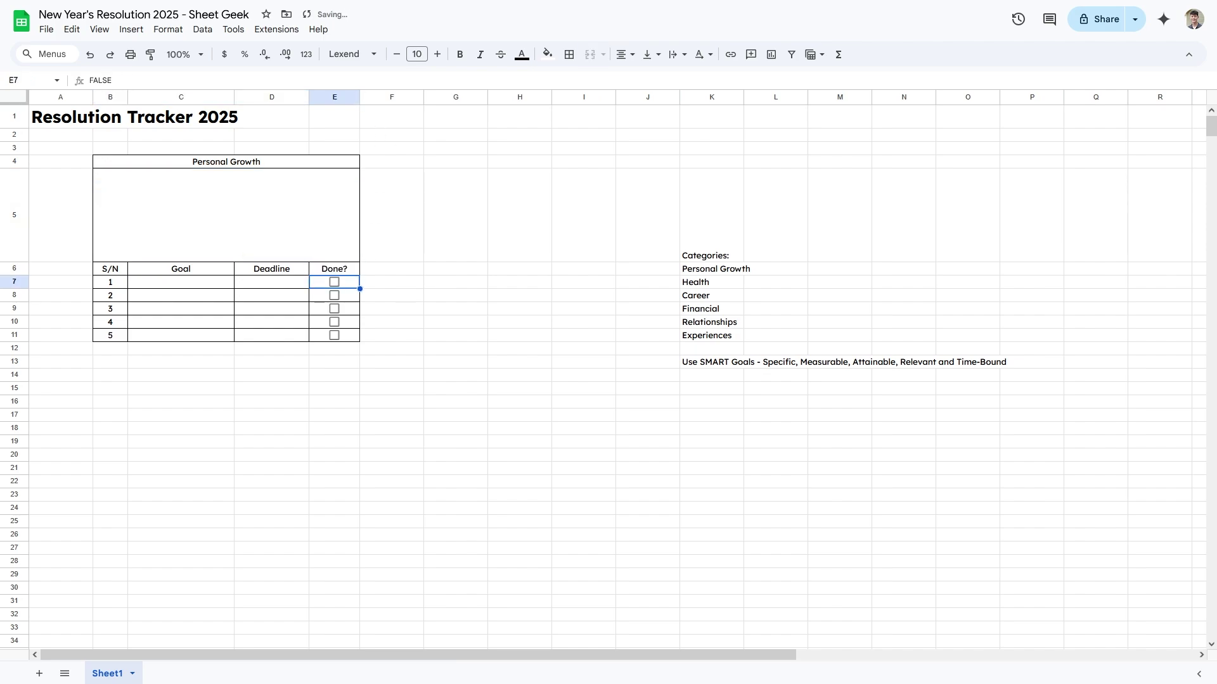
left_click_drag(359, 97, 342, 97)
left_click(292, 162)
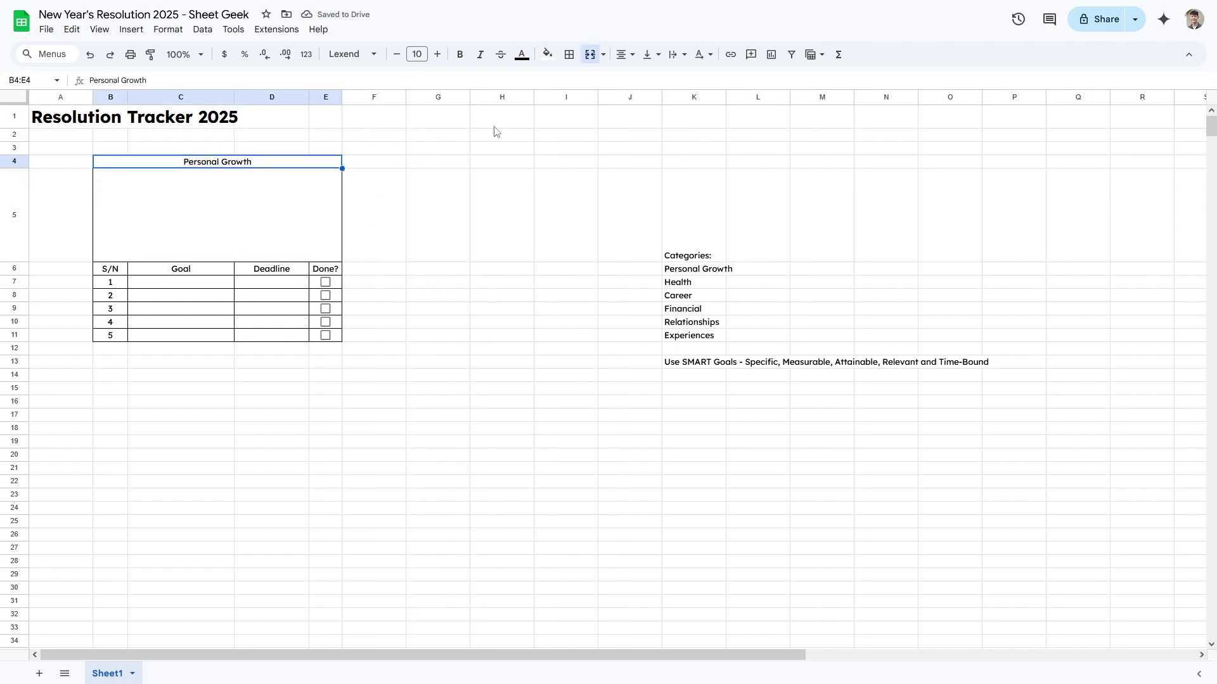
Step: Fill the Personal Growth title cell pink
left_click(548, 54)
left_click(676, 140)
left_click(566, 215)
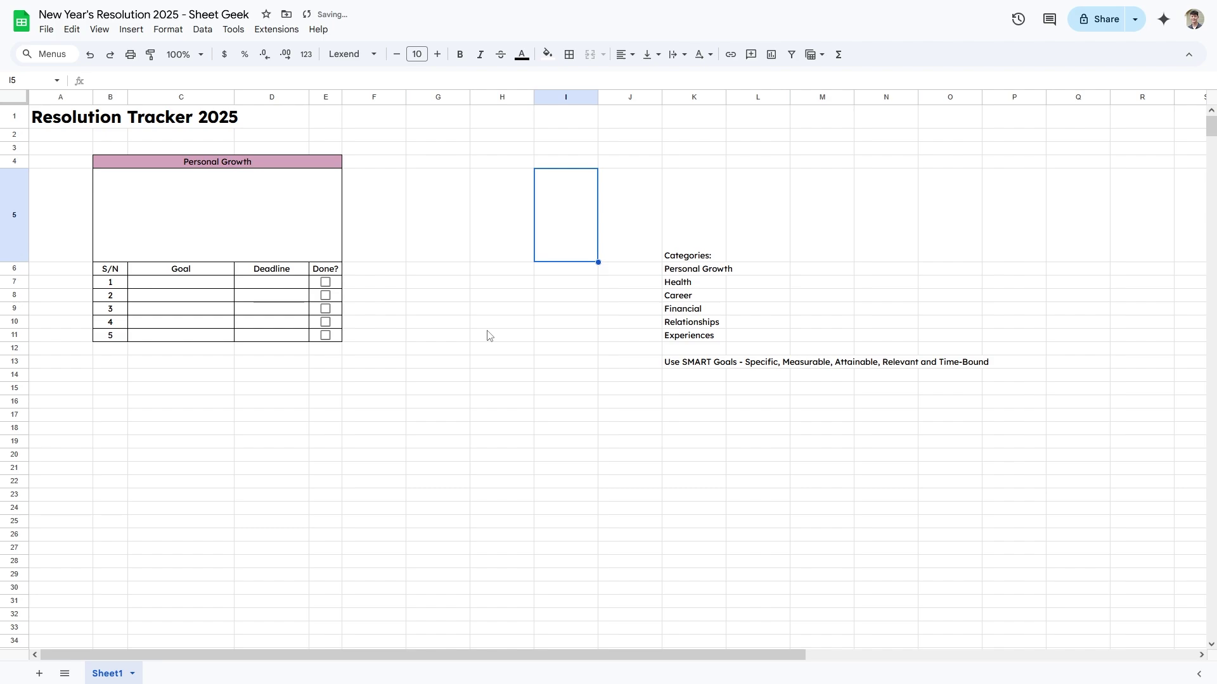
left_click(482, 336)
Step: Duplicate the Personal Growth table into G4:J11
left_click_drag(112, 166, 336, 336)
key("ctrl+c")
left_click(437, 161)
key("ctrl+v")
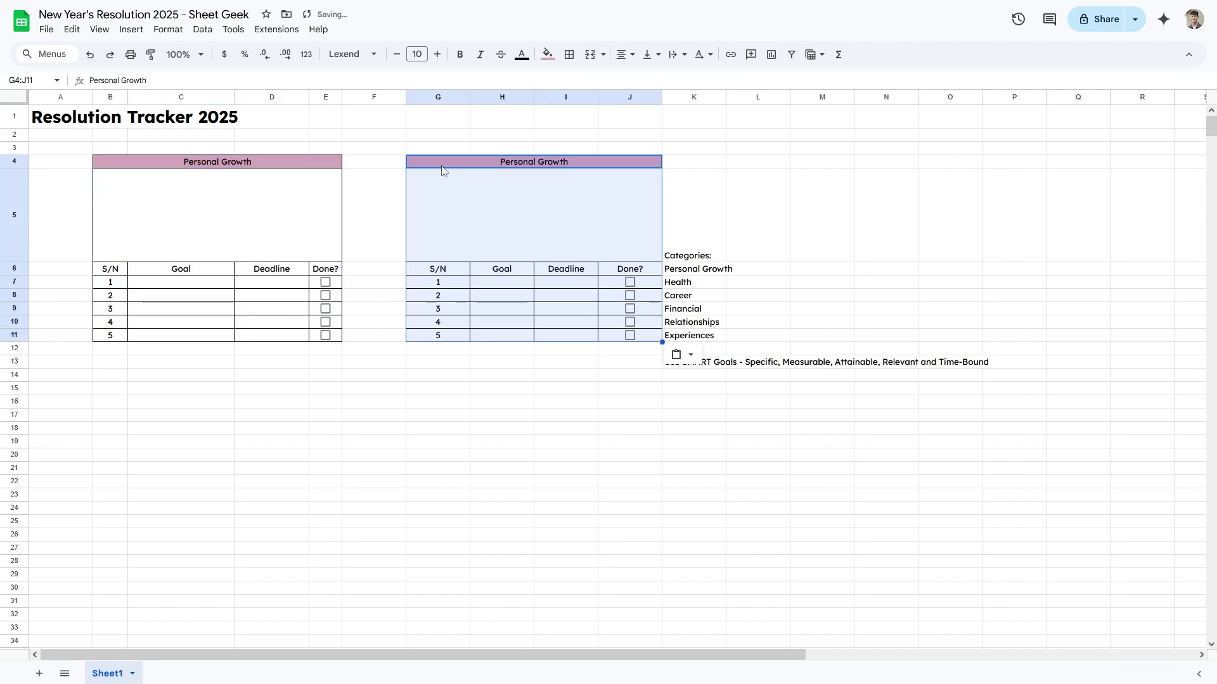
Step: Move the category list down to C24:C32
left_click_drag(694, 216, 714, 362)
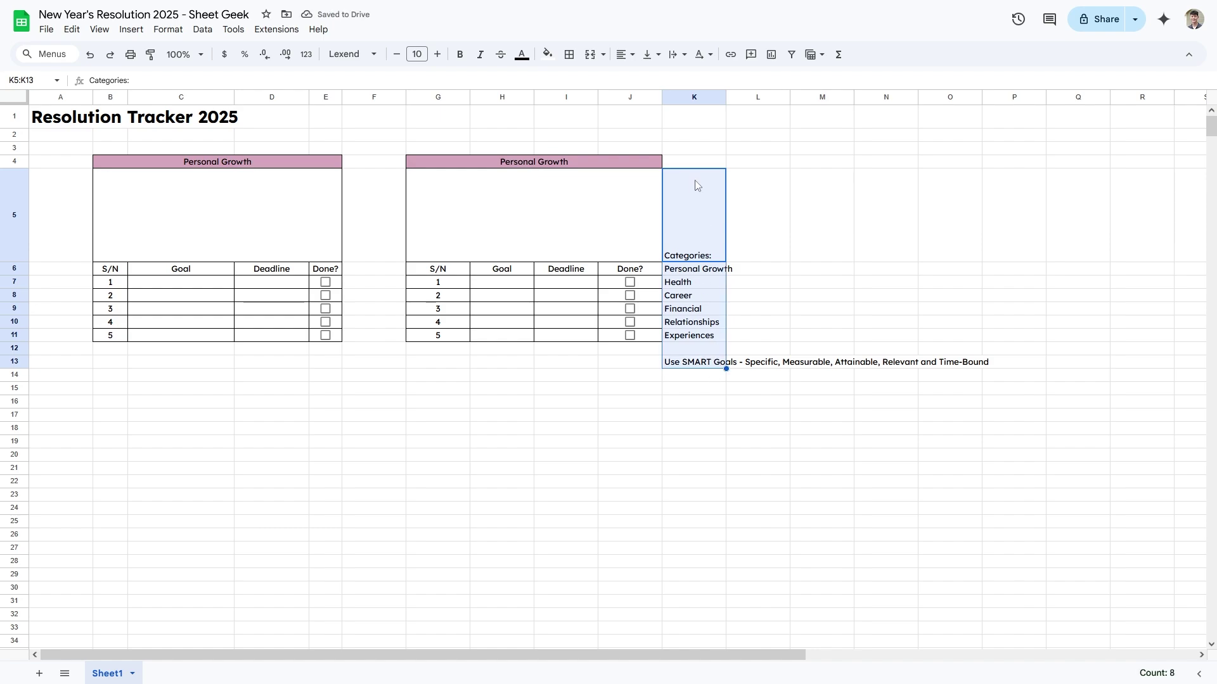
mouse_move(695, 185)
left_mouse_down()
mouse_move(184, 464)
mouse_move(190, 510)
left_mouse_up()
left_click(202, 541)
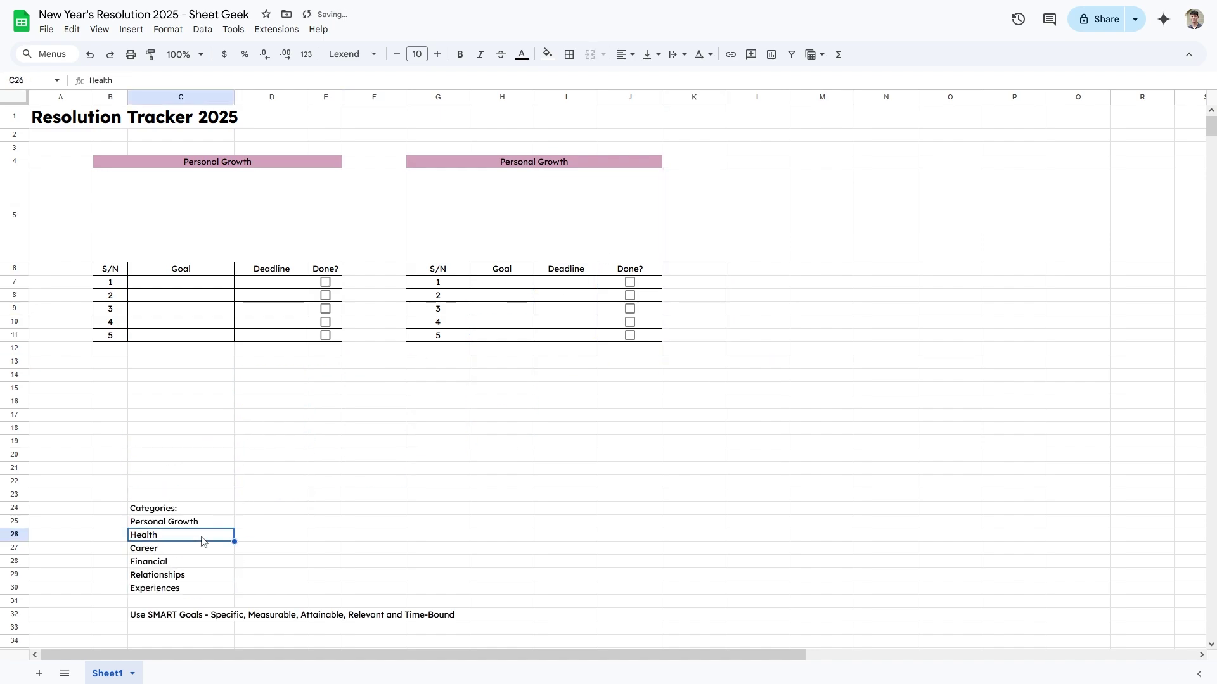
Step: Retitle the second table 'Health' and fill its title light blue
double_click(585, 166)
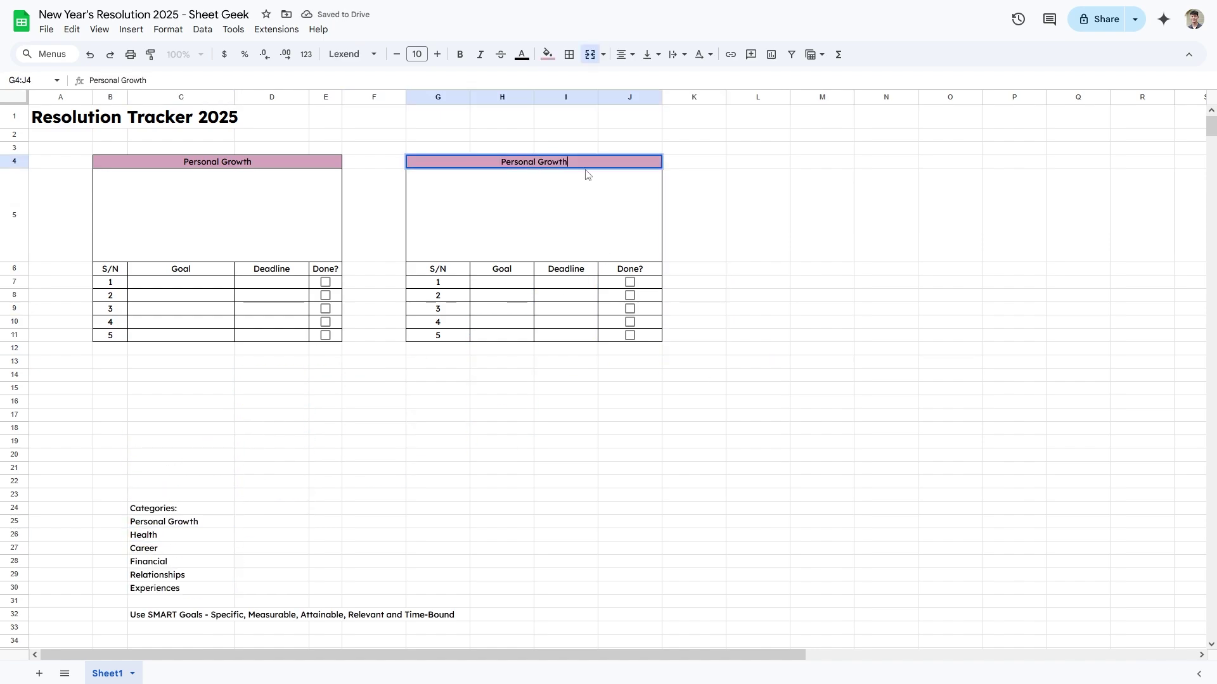
key("ctrl+a")
type("Health")
left_click(701, 187)
left_click(597, 171)
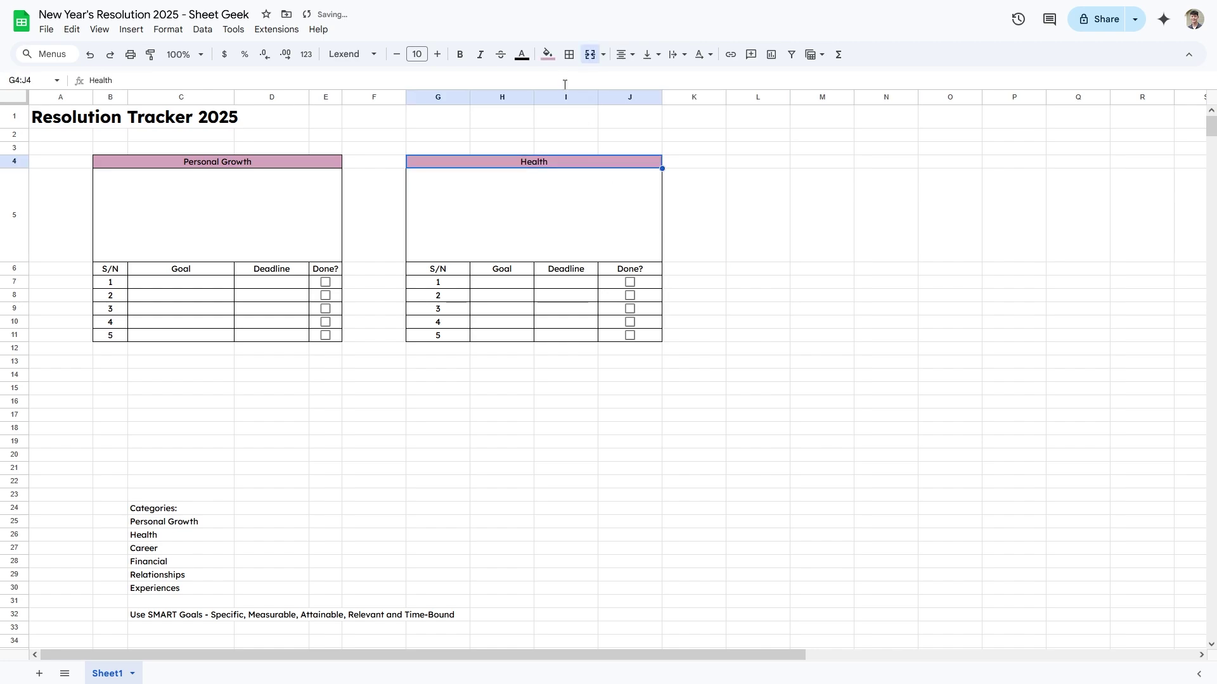
left_click(546, 54)
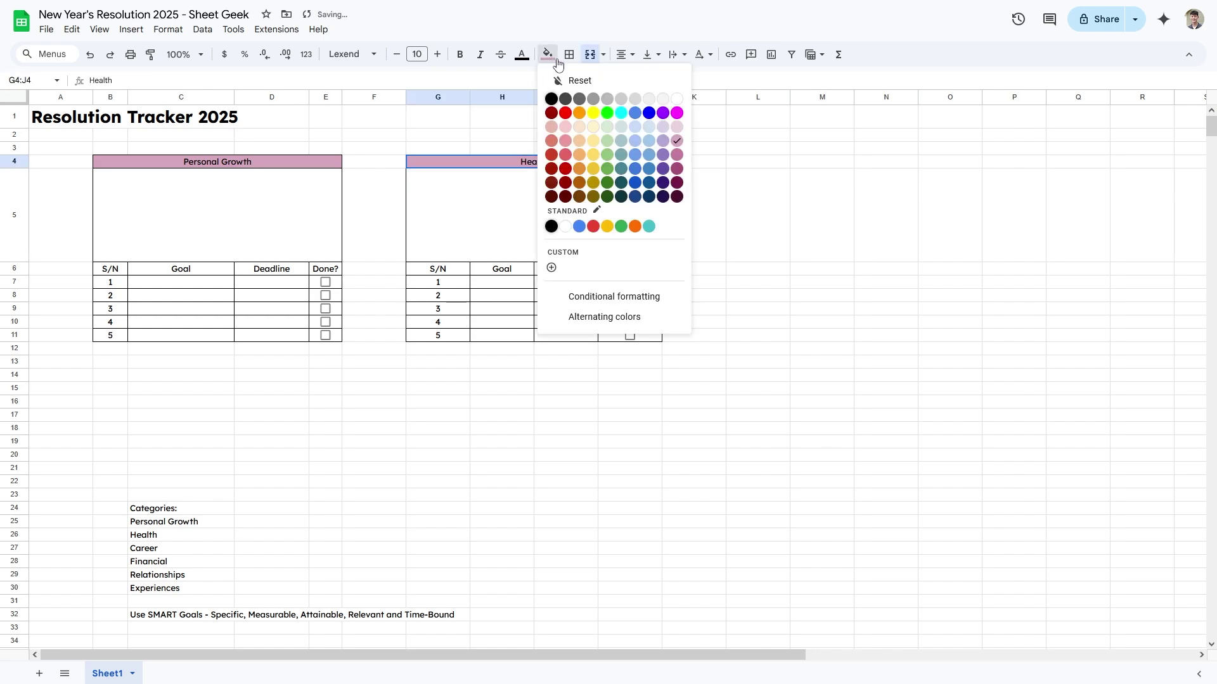
left_click(649, 141)
left_click(737, 196)
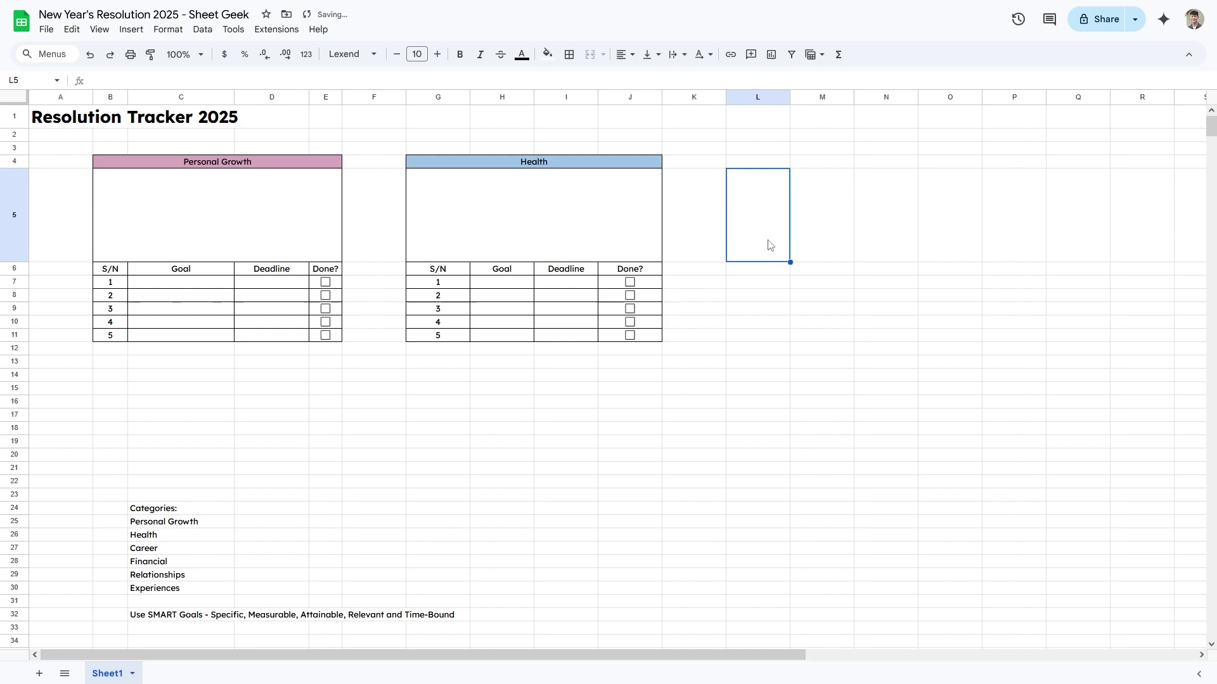
Step: Paste a third table at L4:O11 titled 'Career' with a green header fill
left_click_drag(647, 163, 651, 324)
left_click(743, 166)
key("ctrl+v")
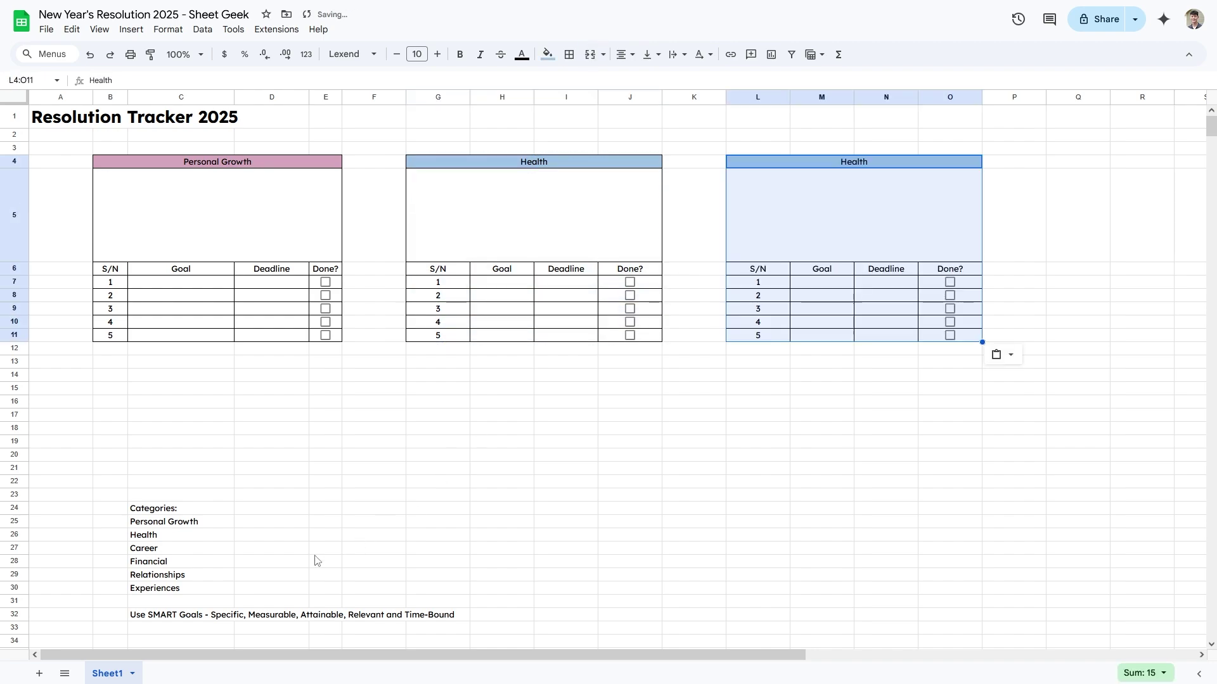
left_click(195, 551)
key("ctrl+c")
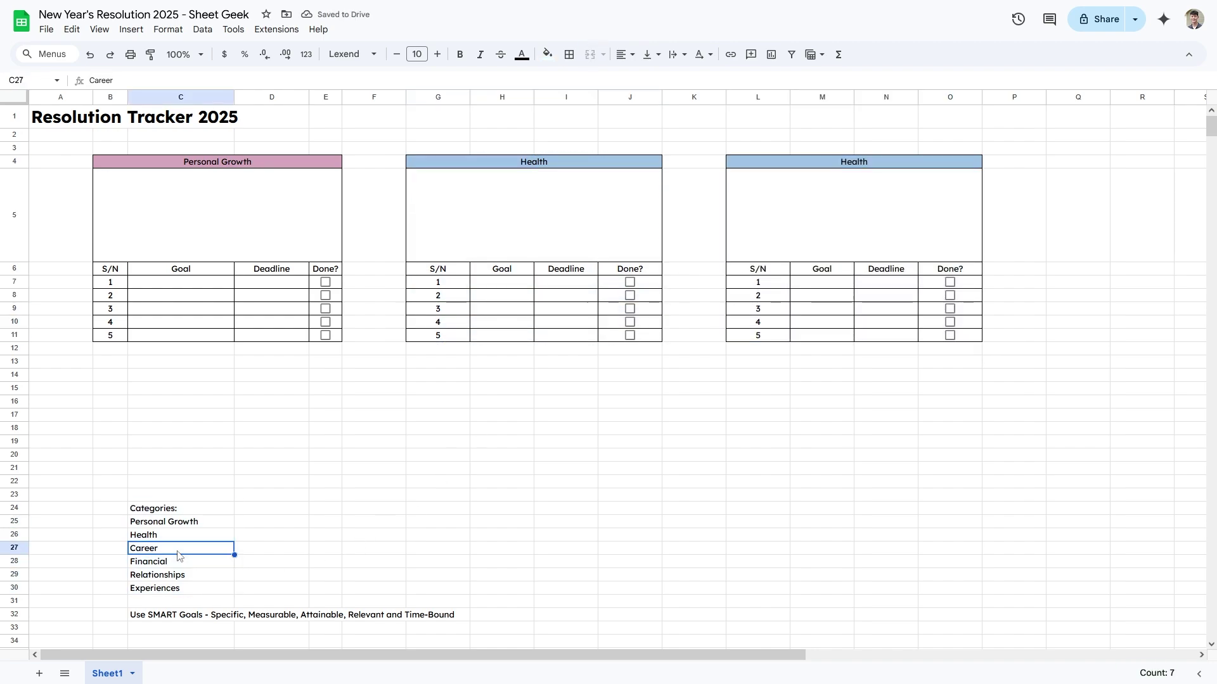
left_click(811, 162)
key("ctrl+v")
left_click(812, 170)
left_click(813, 164)
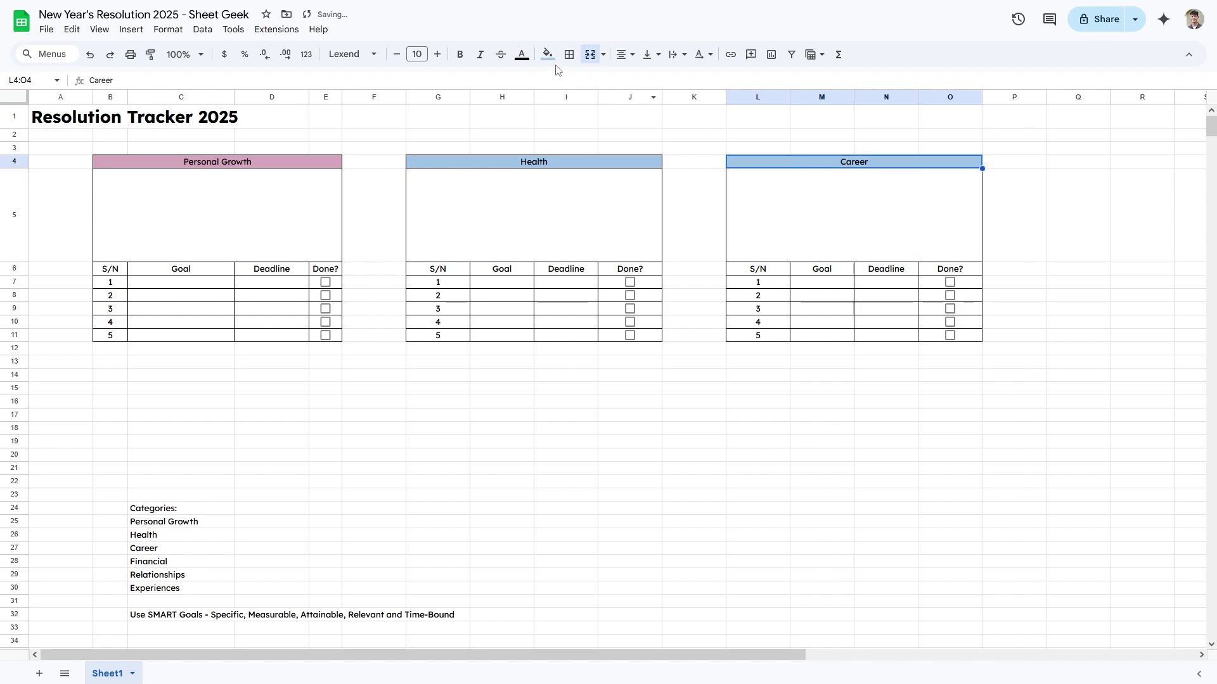
left_click(547, 54)
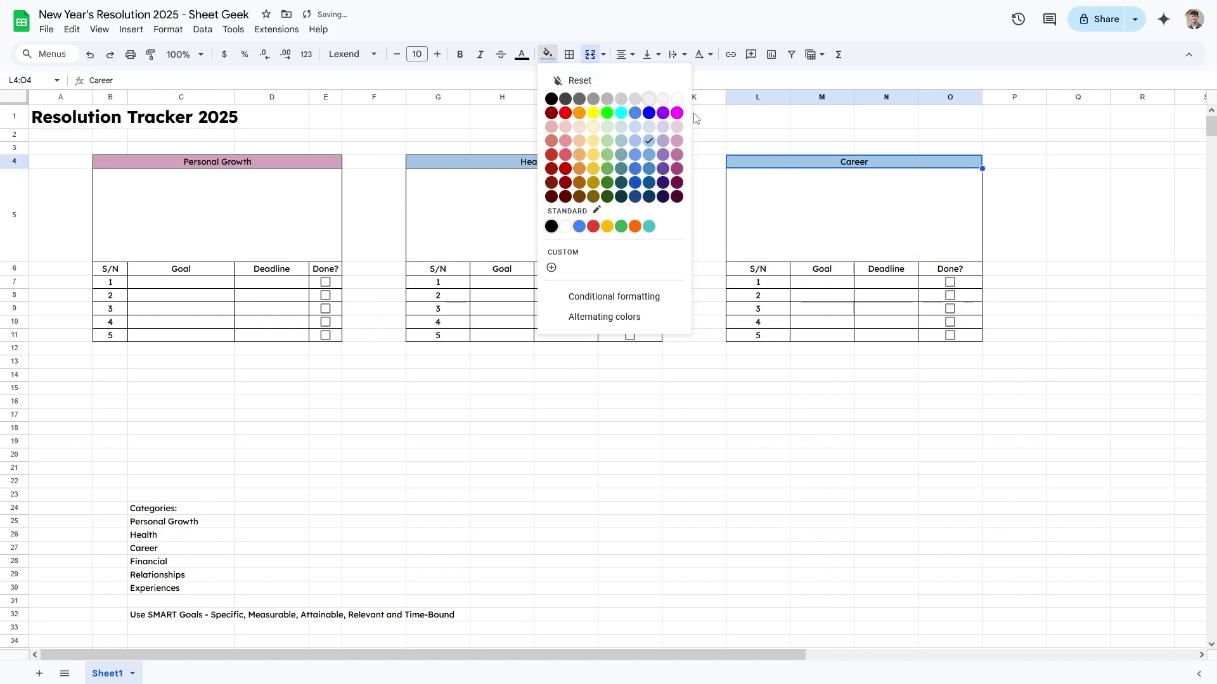
left_click(607, 141)
Step: Move Financial, Relationships and Experiences to Q20:Q22 and select all three tracker tables
left_click_drag(149, 562, 1063, 461)
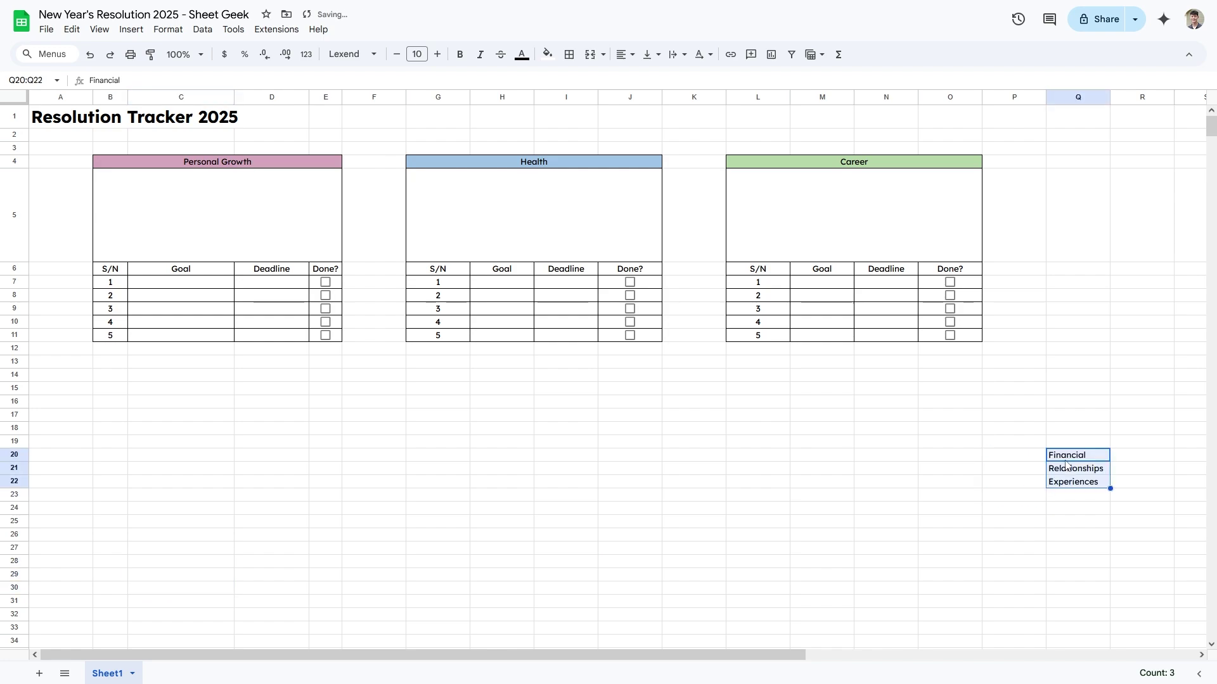
left_click(1047, 417)
mouse_move(102, 168)
left_mouse_down()
mouse_move(446, 321)
mouse_move(936, 338)
left_mouse_up()
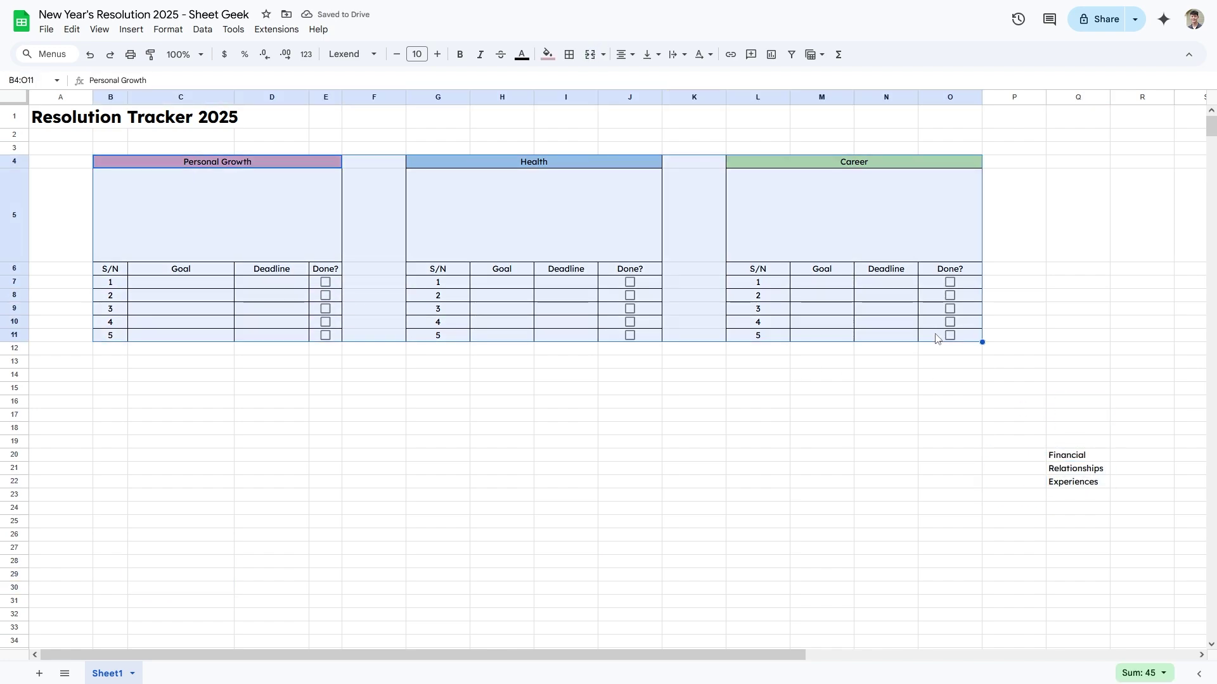
Step: Paste the three copied tables at B13 and rename the first copied header to Financial
left_click(113, 362)
key("ctrl+v")
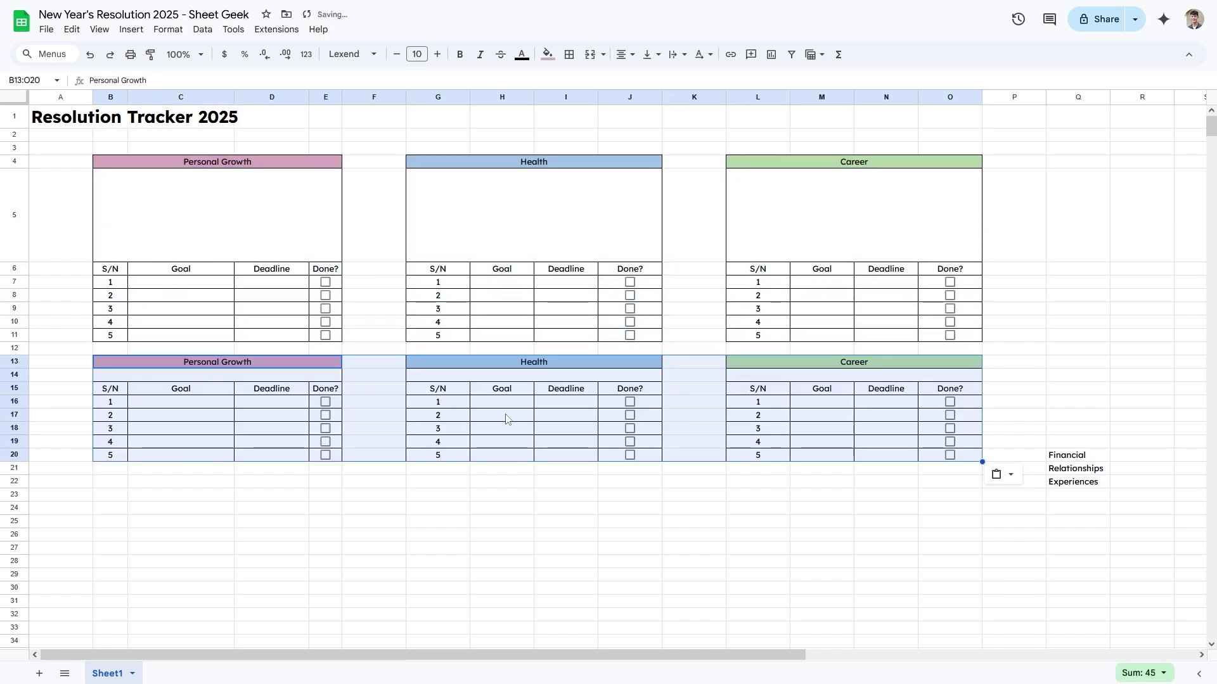
left_click(1071, 455)
double_click(1071, 455)
key("ctrl+c")
left_click(327, 367)
double_click(326, 370)
key("ctrl+a")
key("ctrl+v")
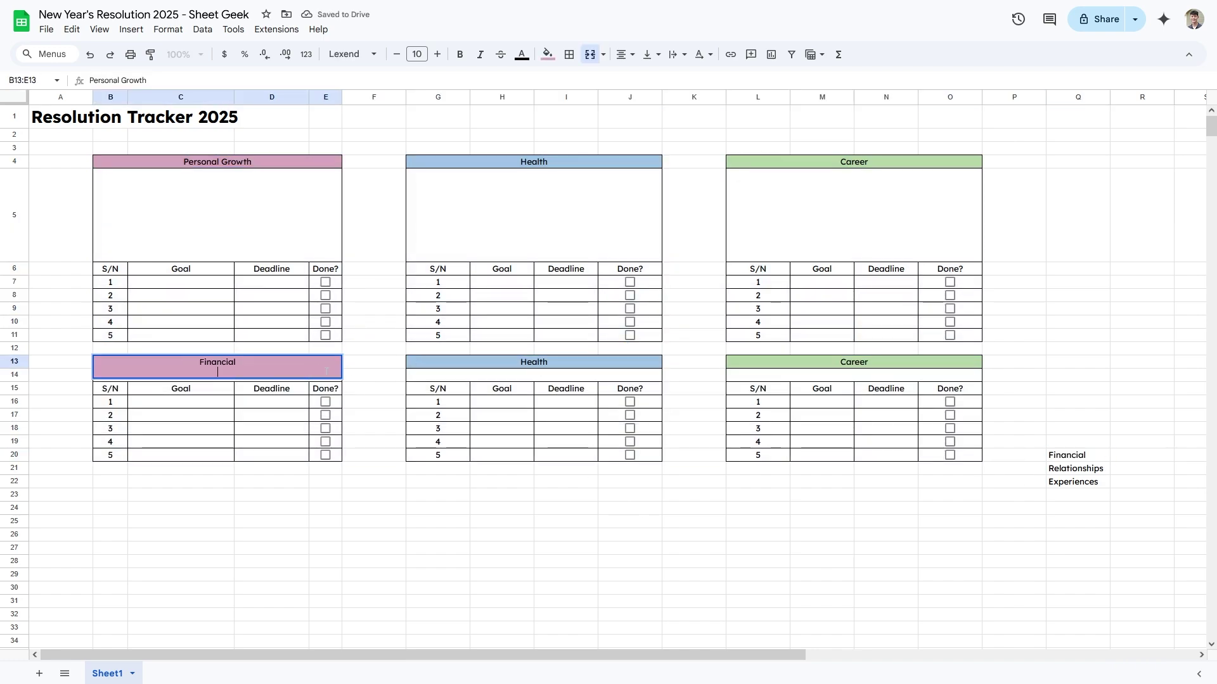
Step: Rename the second copied header from Health to Relationships
left_click(1087, 469)
double_click(1087, 469)
key("ctrl+c")
left_click(640, 374)
double_click(639, 374)
key("ctrl+a")
key("ctrl+v")
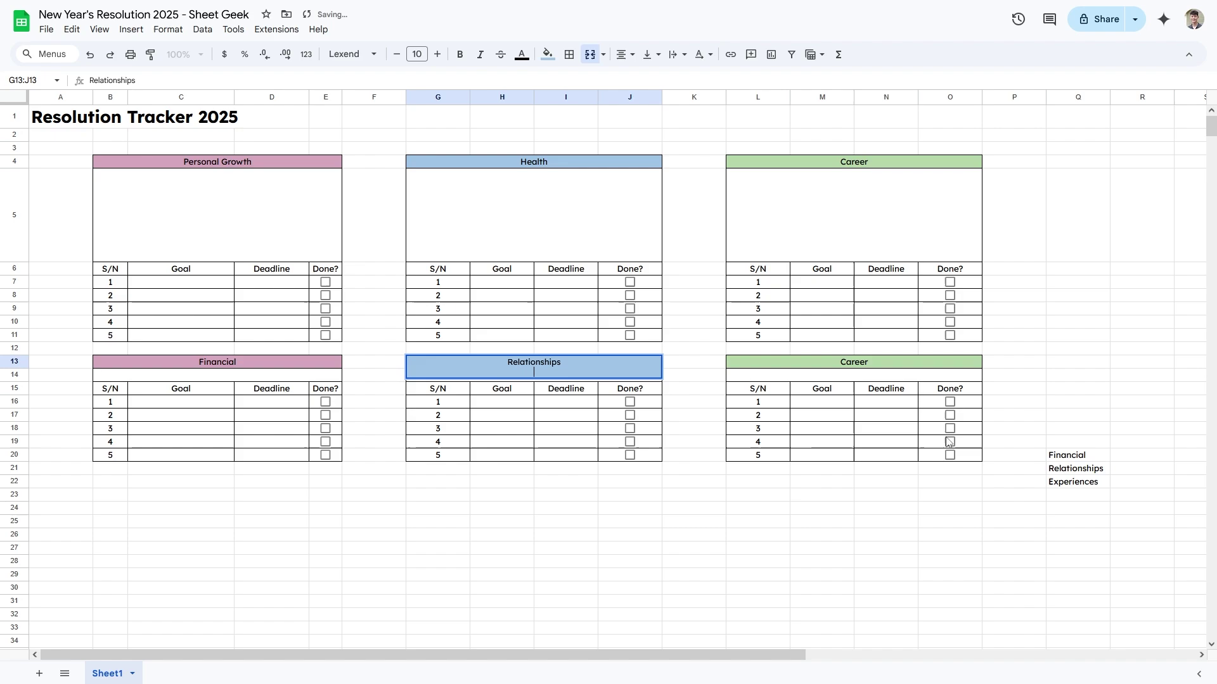
Step: Rename the third copied header to Experiences and clear the leftover Q20:Q22 labels
left_click_drag(1071, 455, 1077, 481)
left_click(1097, 482)
double_click(1098, 481)
key("ctrl+c")
left_click(854, 367)
double_click(853, 368)
key("ctrl+a")
key("ctrl+v")
key("Delete")
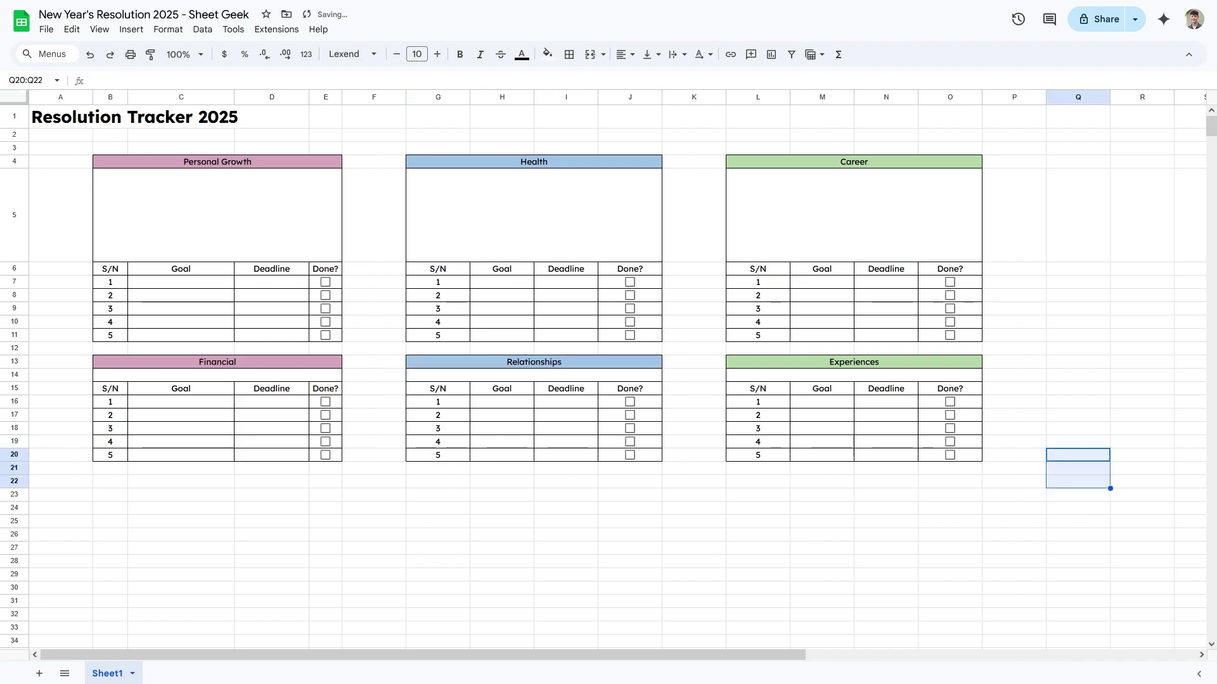
Step: Fill the Financial header light green and the Career header light orange
left_click(278, 362)
left_click(547, 54)
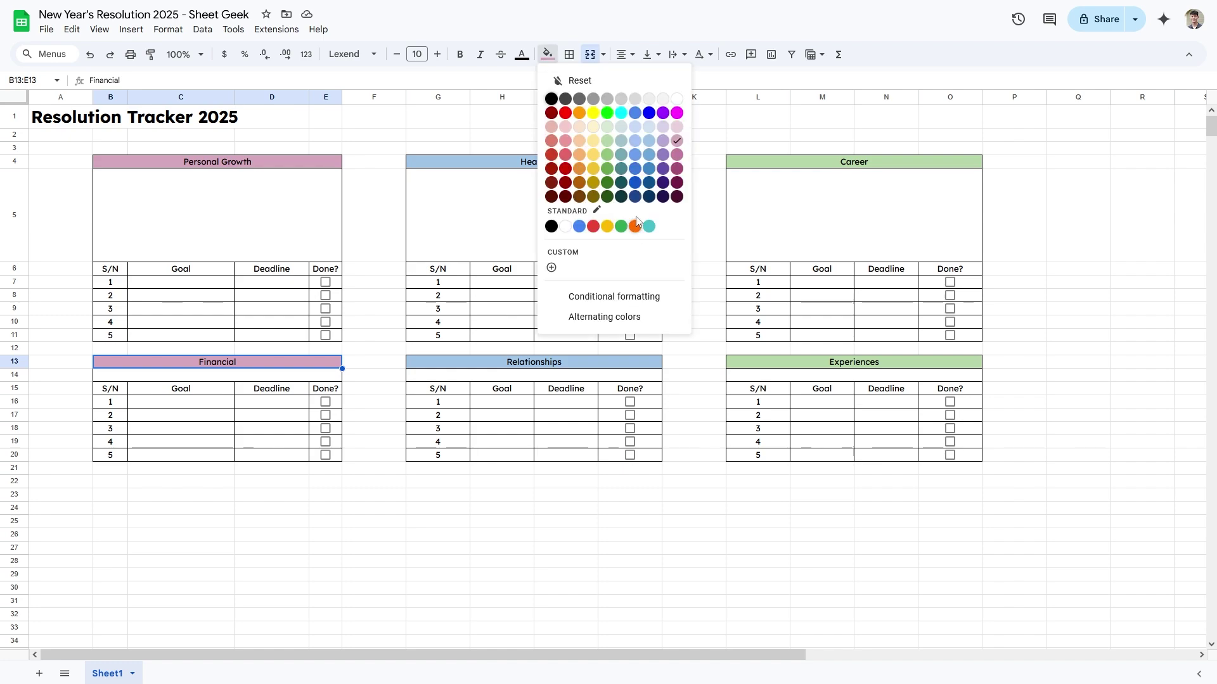
left_click(610, 152)
left_click(817, 166)
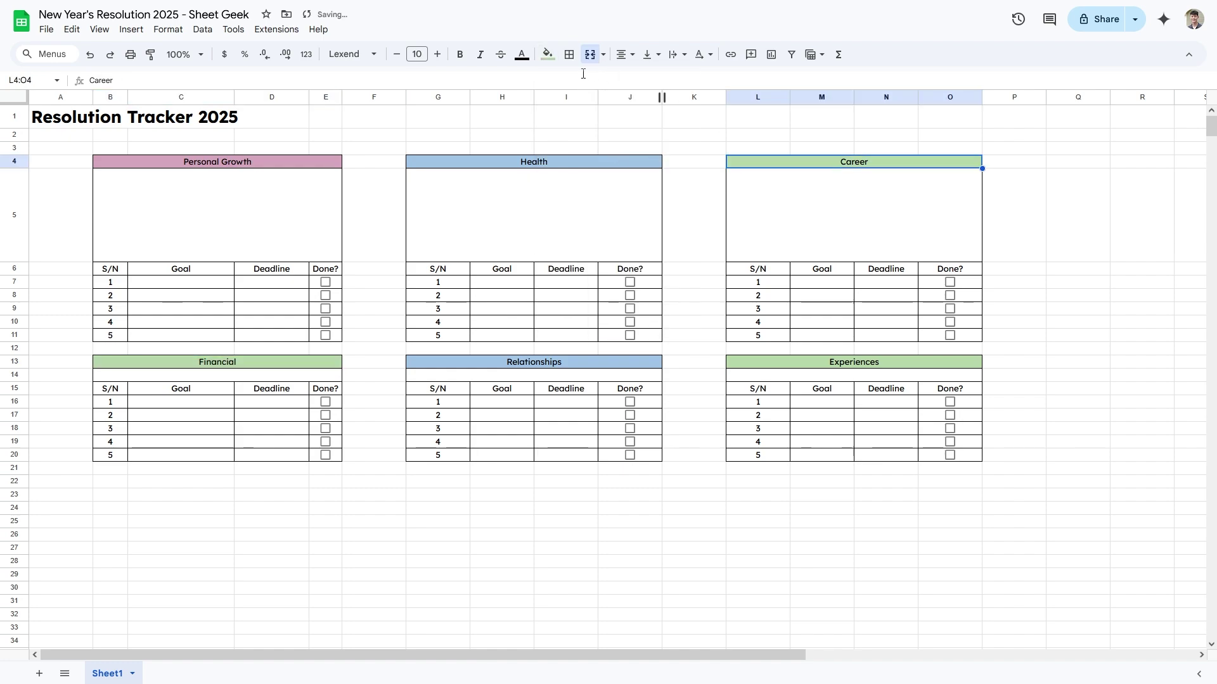
left_click(547, 54)
left_click(580, 142)
Step: Fill the Relationships header light red and the Experiences header light purple
left_click(618, 364)
left_click(548, 54)
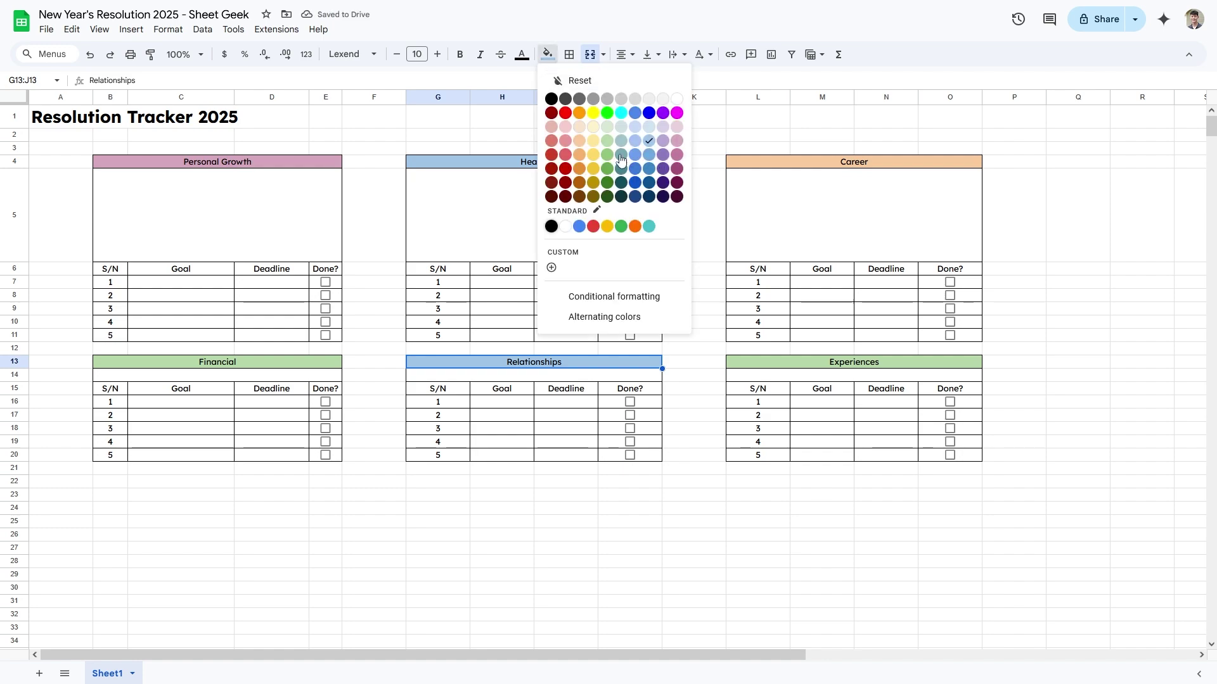
left_click(568, 143)
left_click(776, 359)
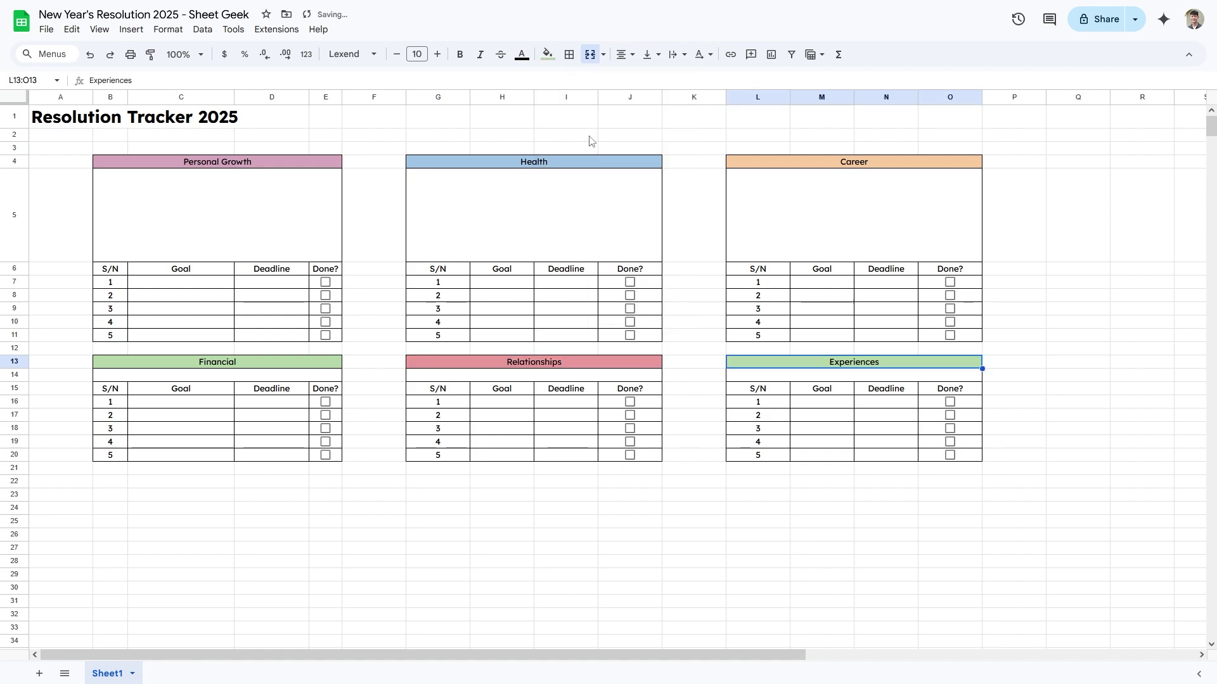
left_click(547, 54)
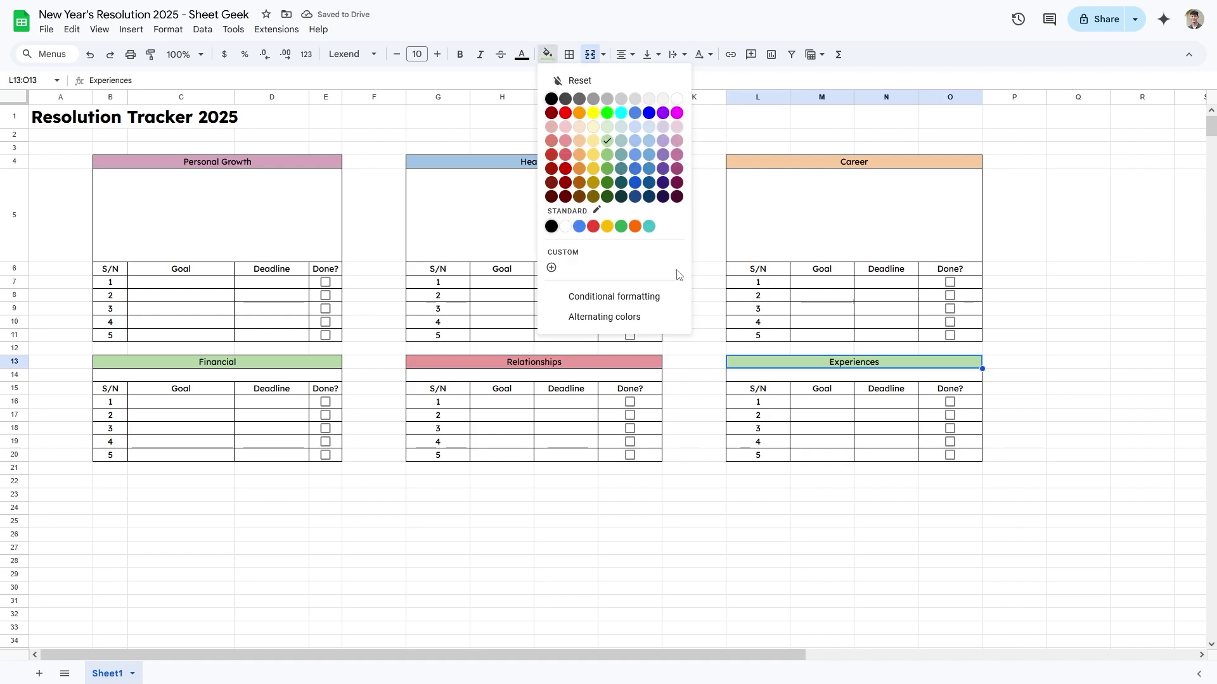
left_click(663, 140)
left_click(23, 375)
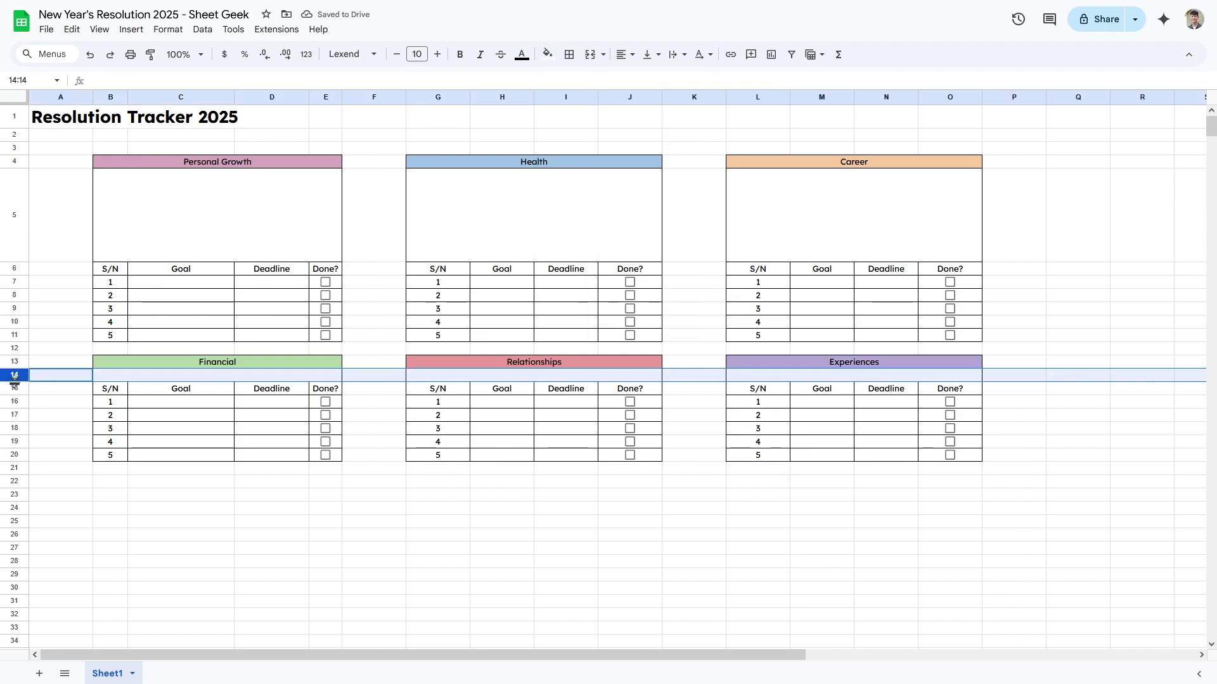
Step: Drag row 14 much taller so the lower tables match the upper tables' spacing
left_click_drag(14, 382, 14, 459)
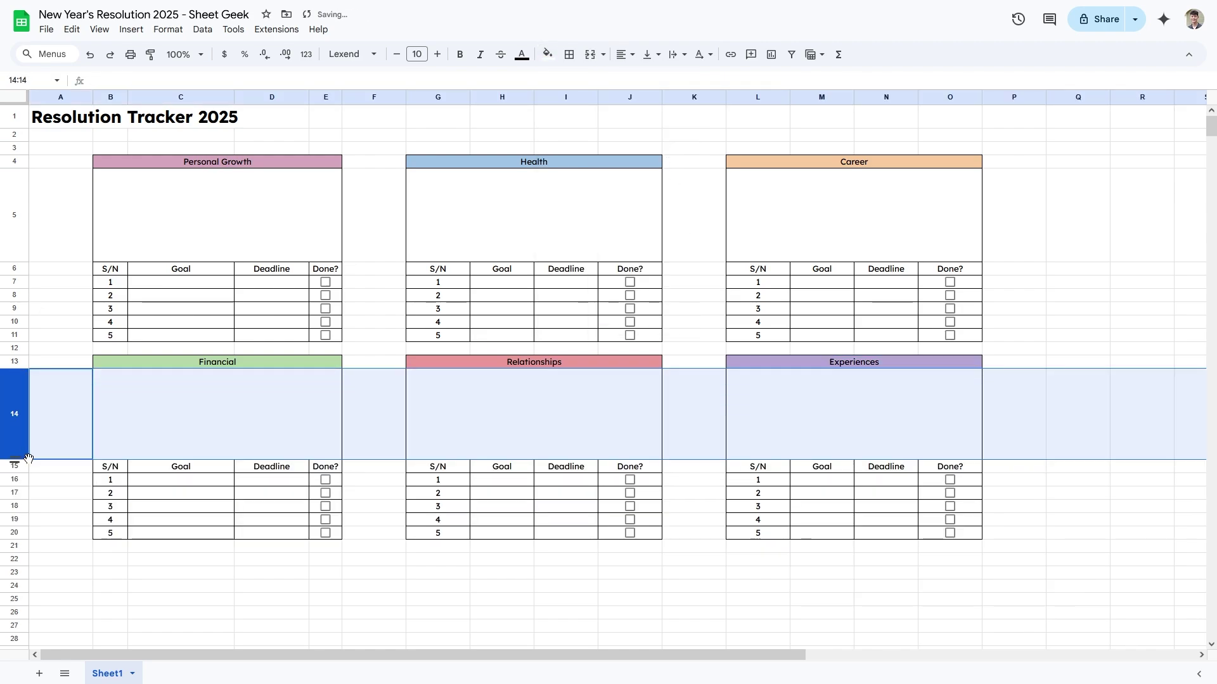
left_click(458, 575)
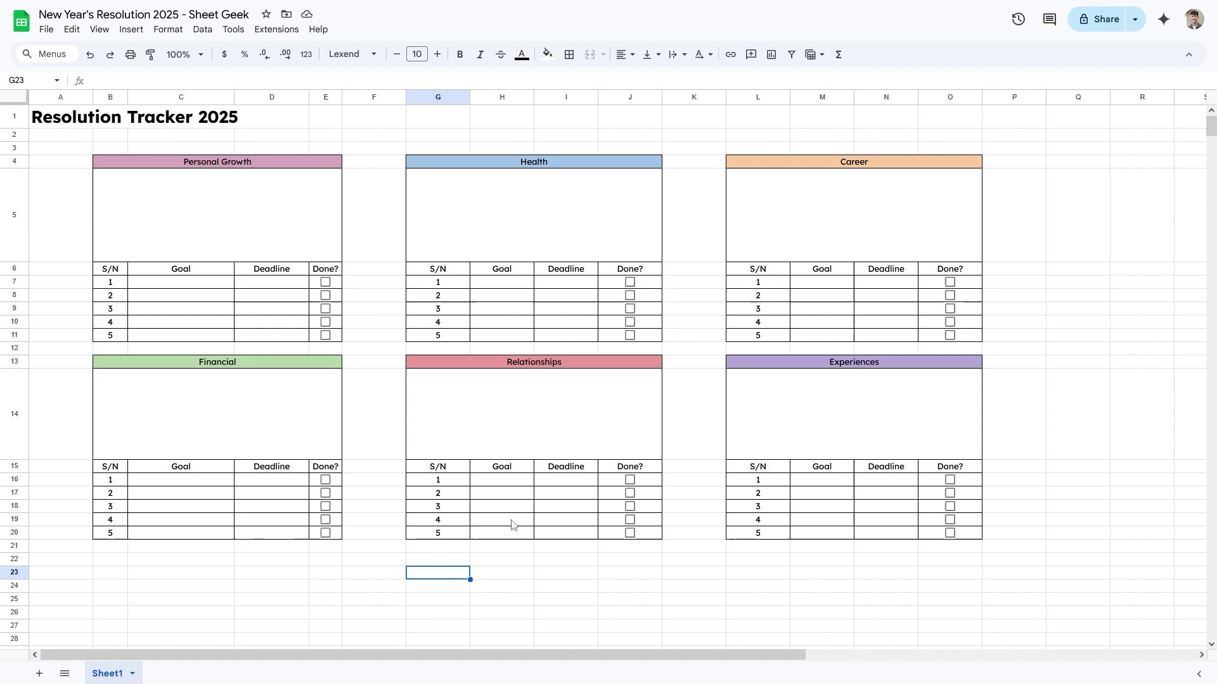
mouse_move(55, 127)
left_mouse_down()
mouse_move(950, 444)
mouse_move(978, 565)
left_mouse_up()
left_click(1038, 576)
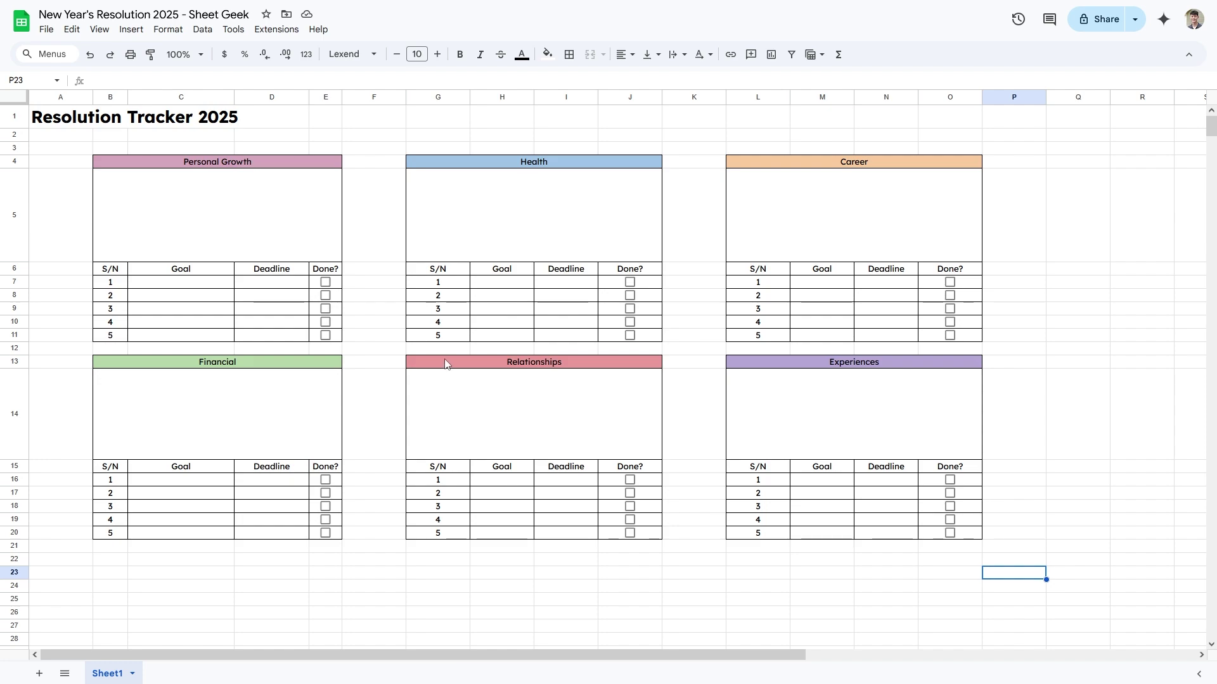
left_click(100, 29)
mouse_move(148, 57)
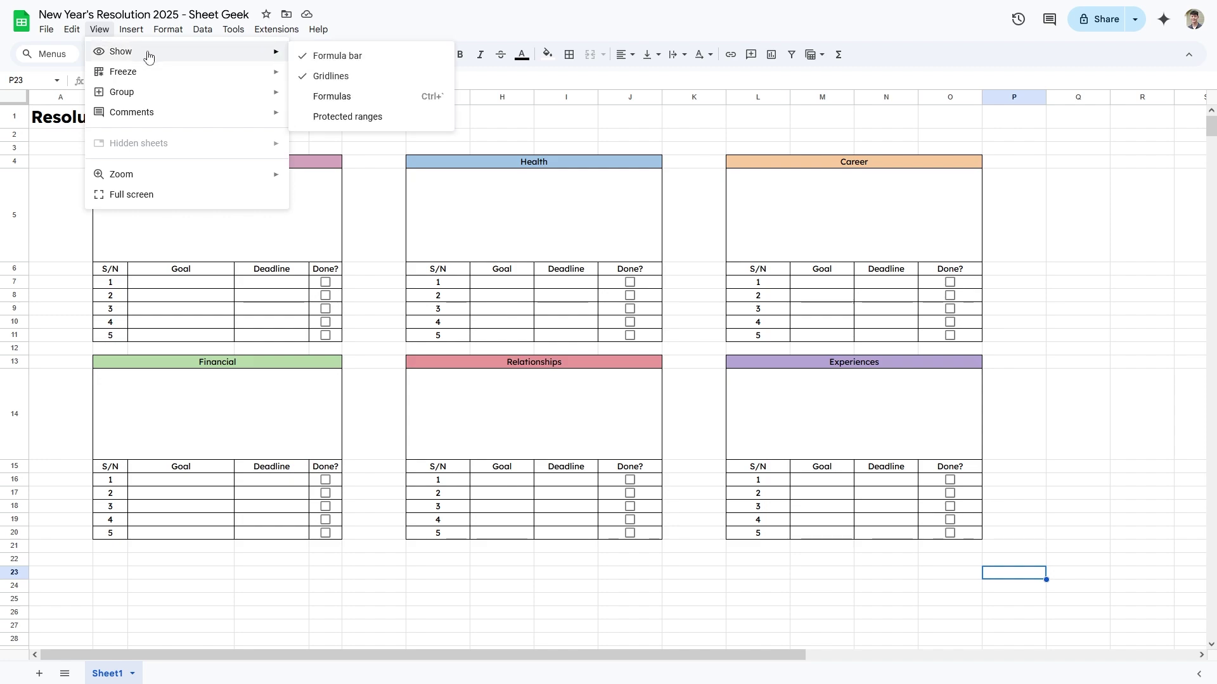
Step: Hide the sheet gridlines and Ctrl-select the six category headers
left_click(376, 81)
left_click(1087, 336)
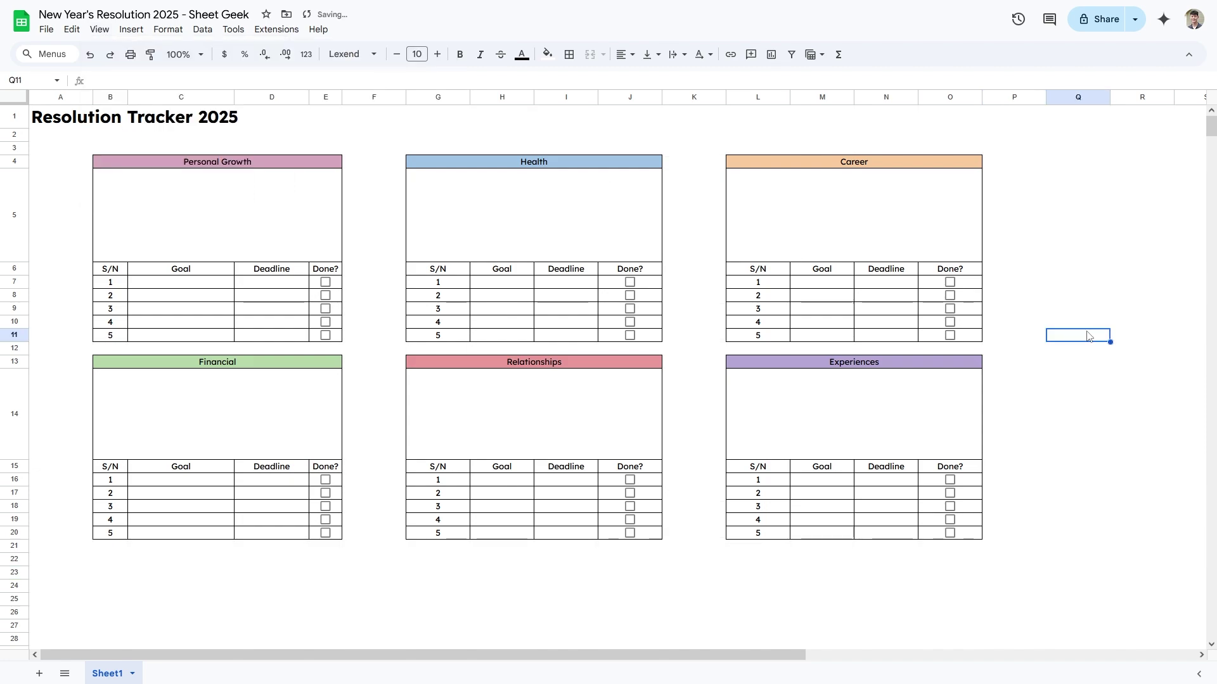
left_click(303, 162)
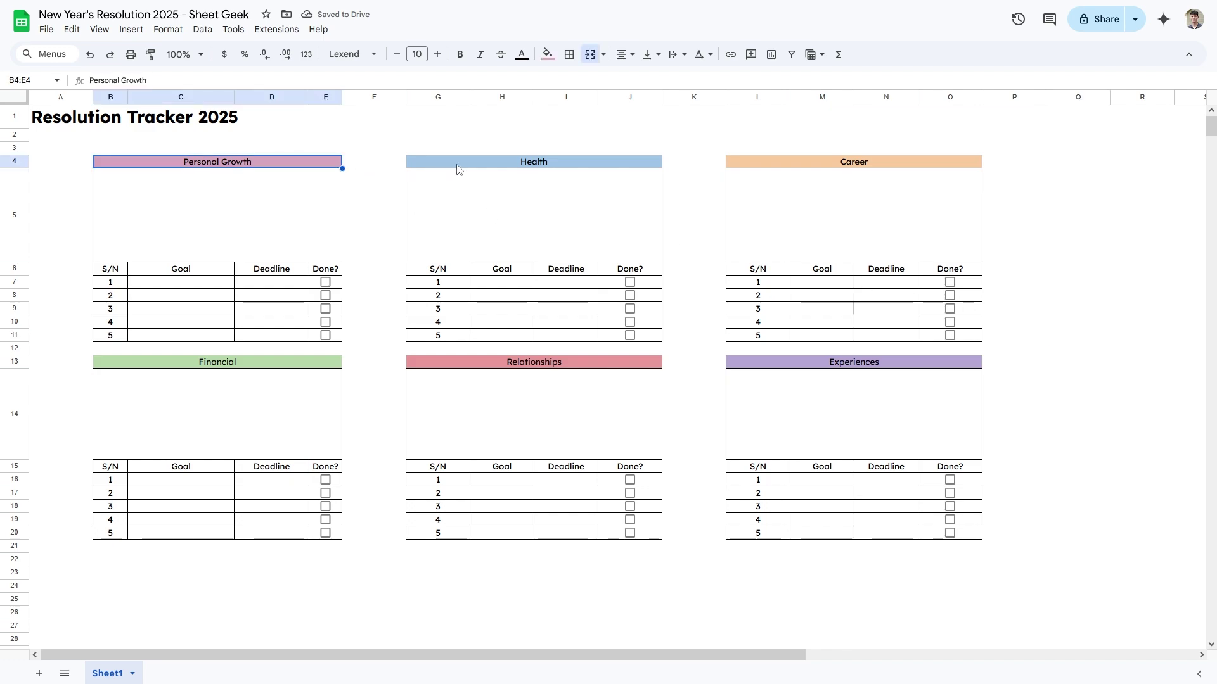
left_click(459, 170, "ctrl")
left_click(779, 169, "ctrl")
left_click(802, 363, "ctrl")
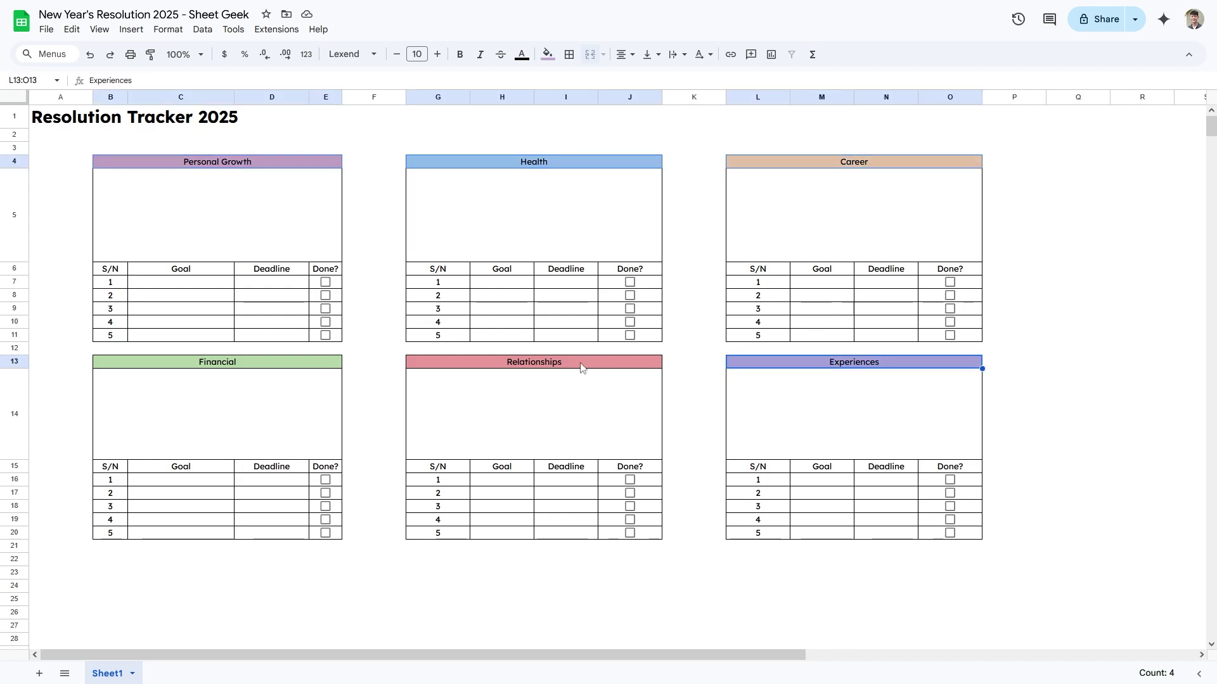
left_click(582, 364, "ctrl")
left_click(279, 360, "ctrl")
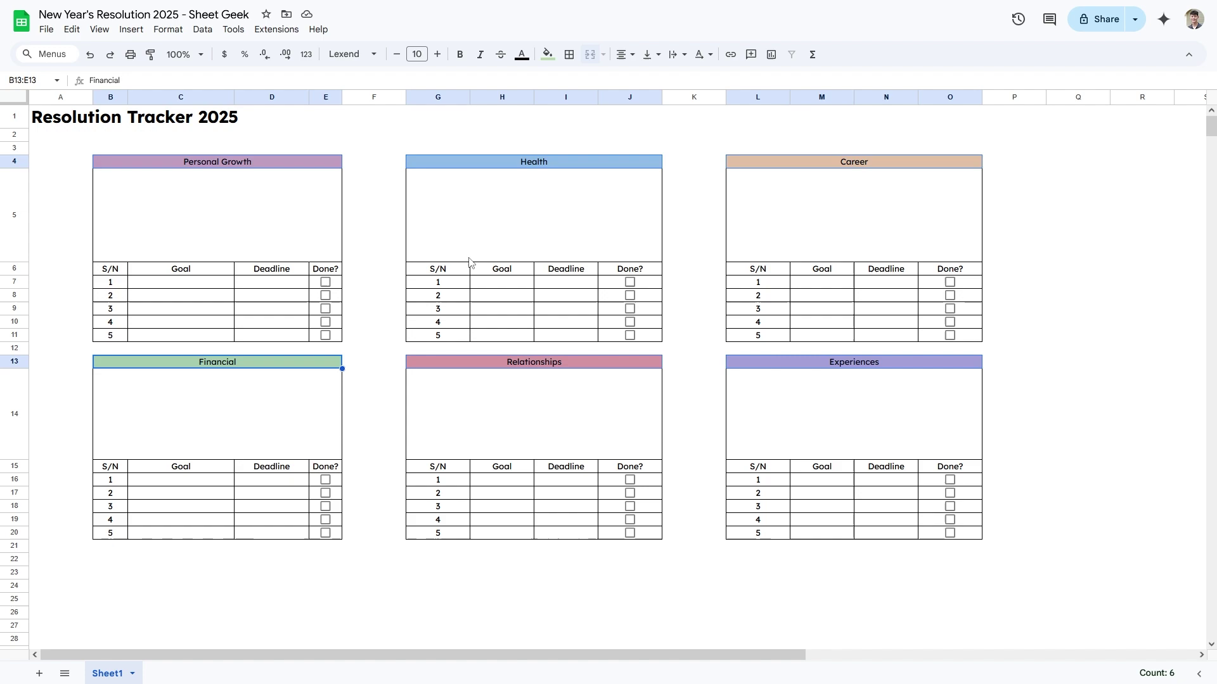
left_click(313, 166)
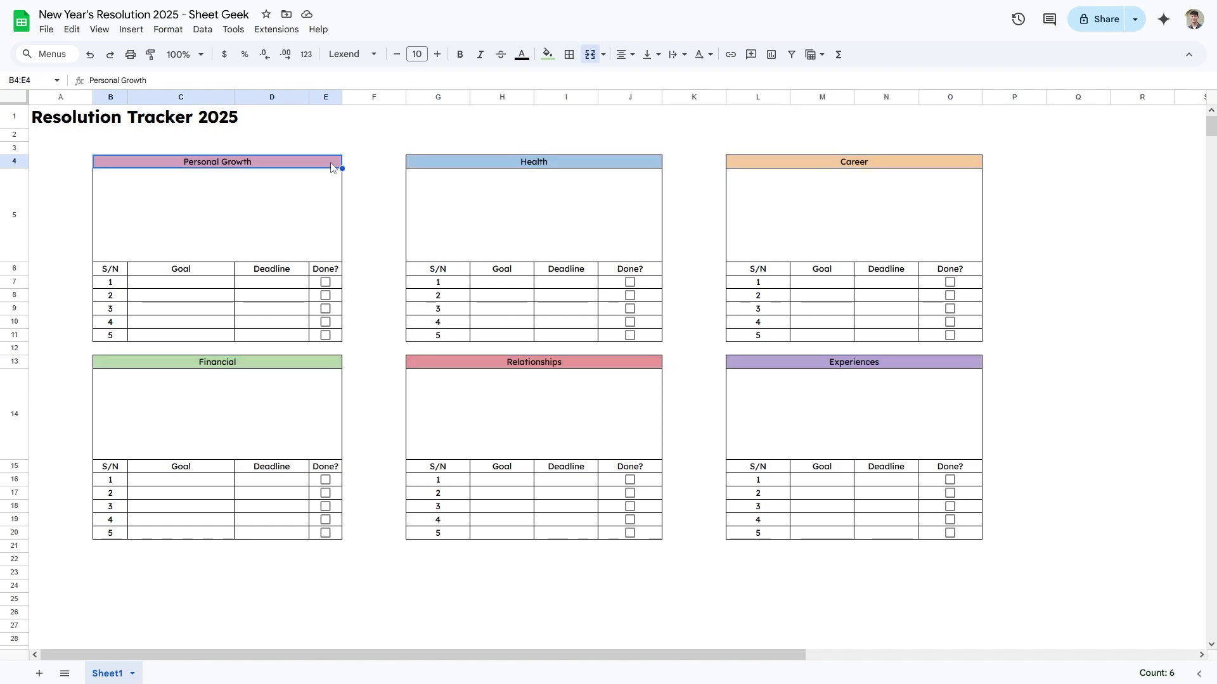
left_click(371, 163, "shift")
left_click(457, 135, "ctrl")
left_click(566, 135, "ctrl")
left_click(694, 148, "ctrl")
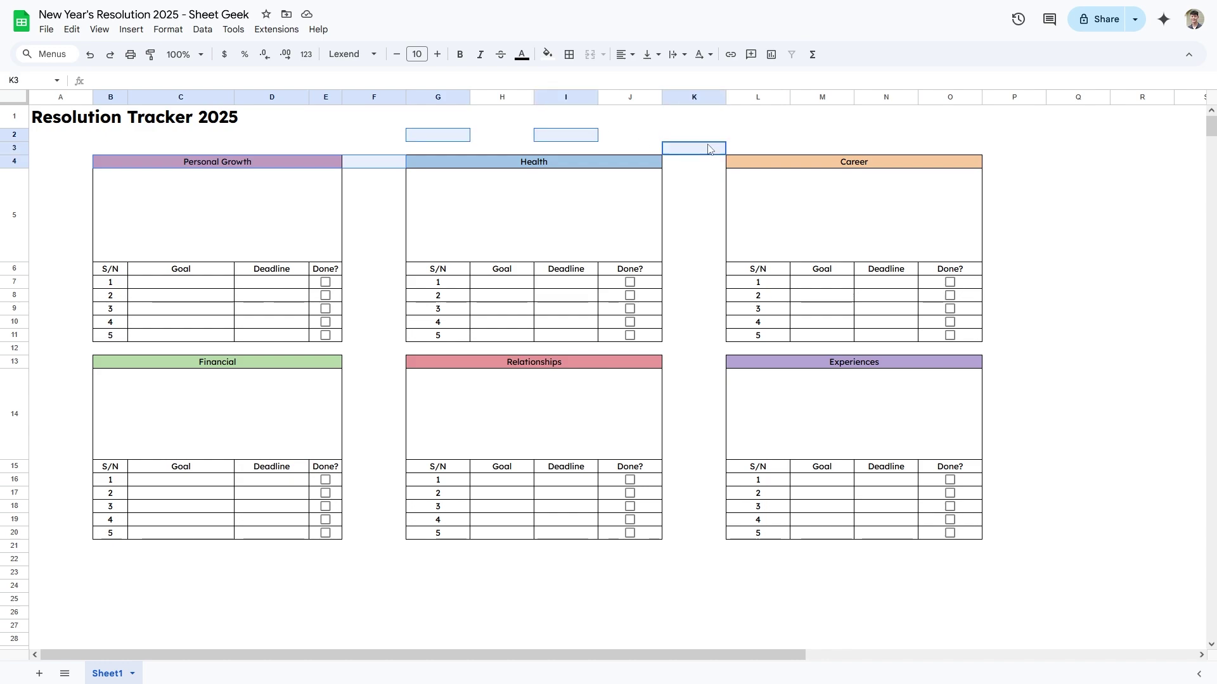
left_click(822, 135, "ctrl")
left_click(1013, 134, "ctrl")
Step: Make all six category headers bold and raise their font size four steps
left_click(332, 162)
left_click(534, 162, "ctrl")
left_click(755, 165, "ctrl")
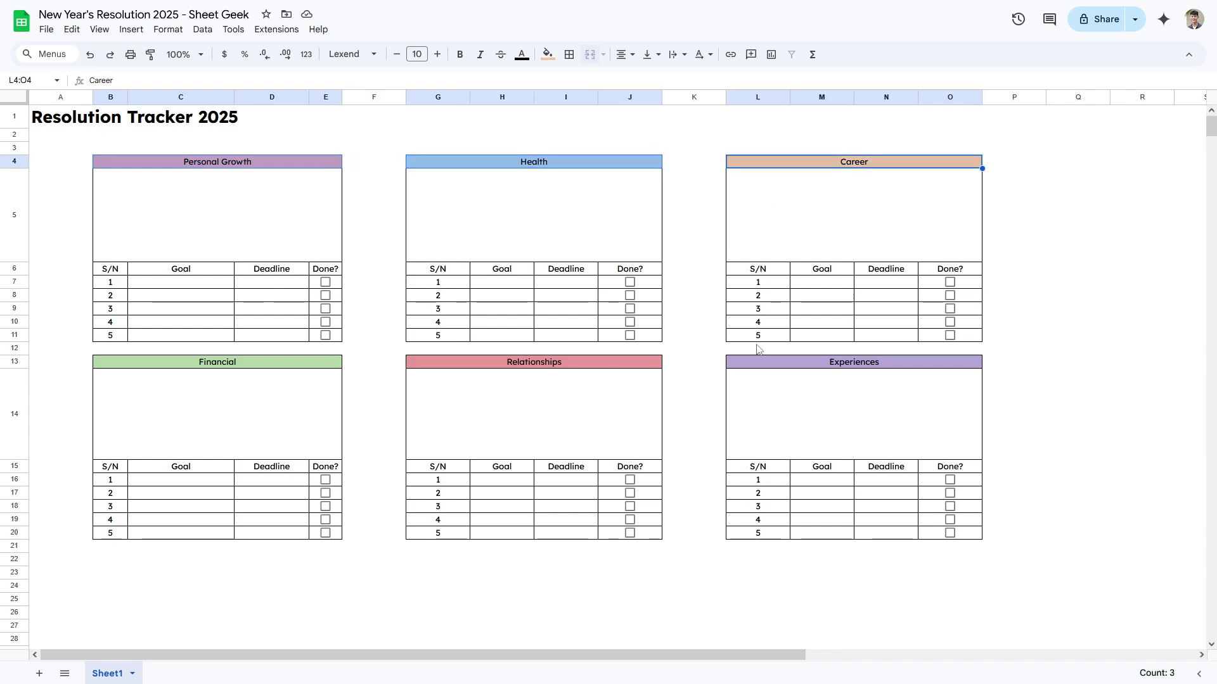
left_click(755, 362, "ctrl")
left_click(591, 363, "ctrl")
left_click(217, 362, "ctrl")
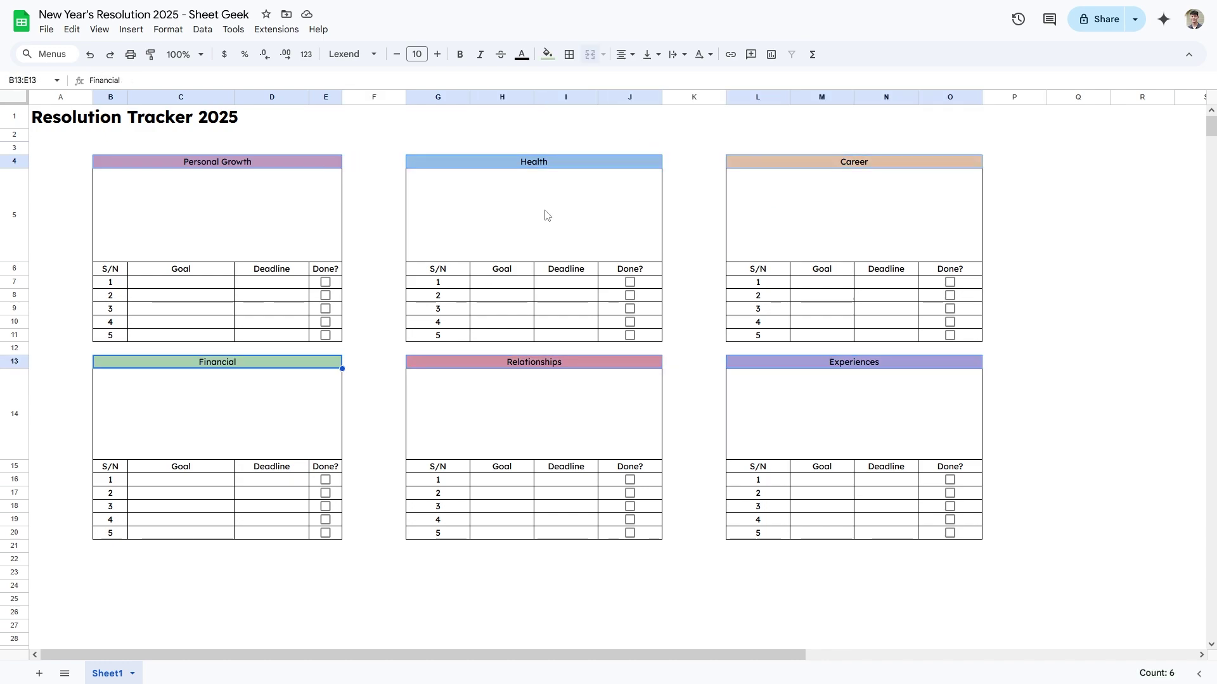
left_click(460, 54)
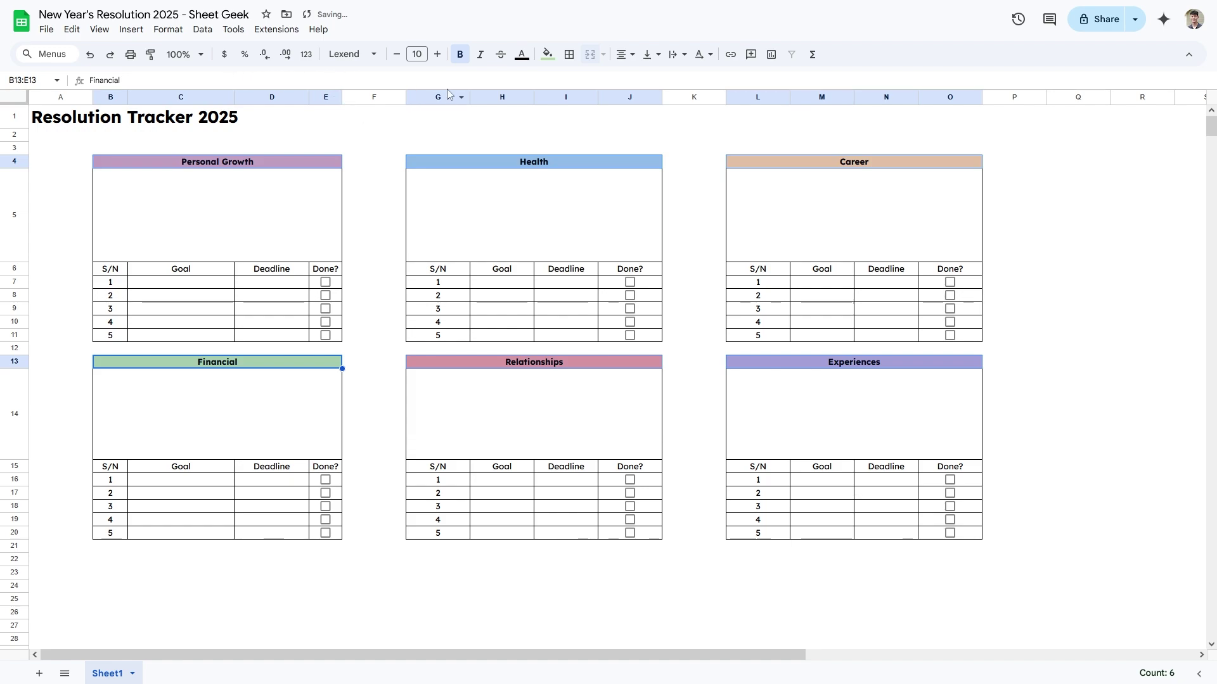
left_click(436, 54)
left_click(437, 54)
left_click(437, 54)
left_click(437, 53)
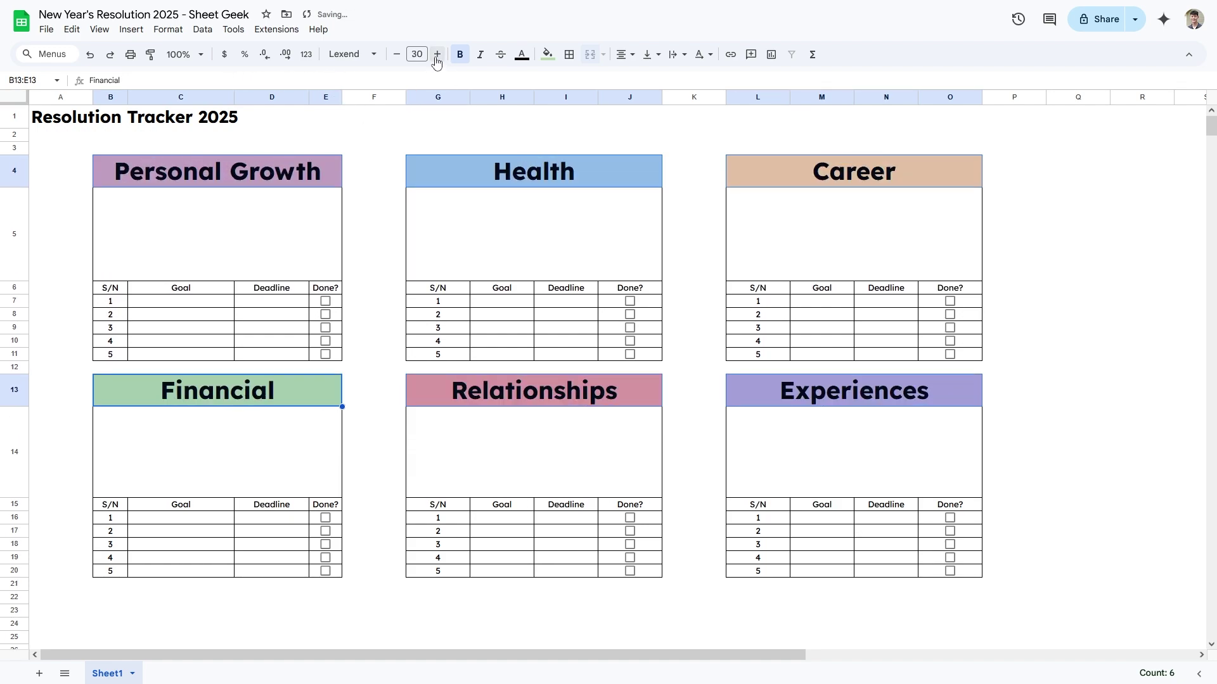
Step: Select the goal and deadline rows across all six tables
left_click(1007, 304)
key("Down")
key("Down")
key("Down")
key("Down")
key("Down")
key("Down")
key("Down")
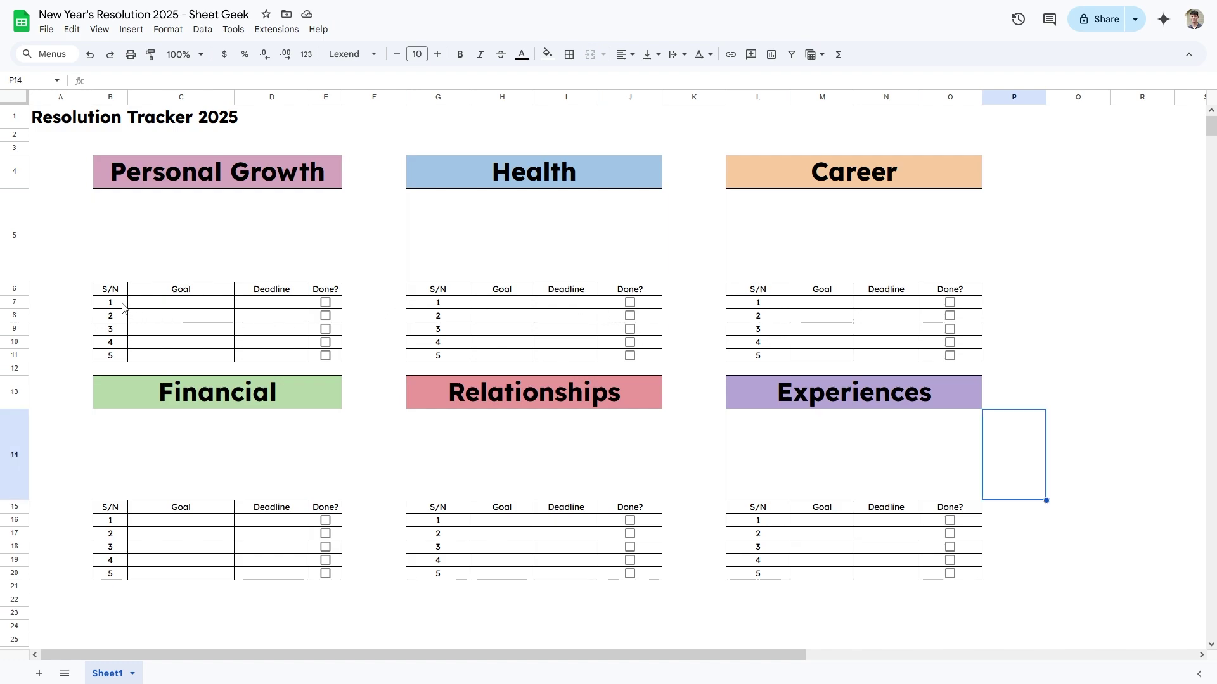
left_click_drag(122, 308, 949, 574)
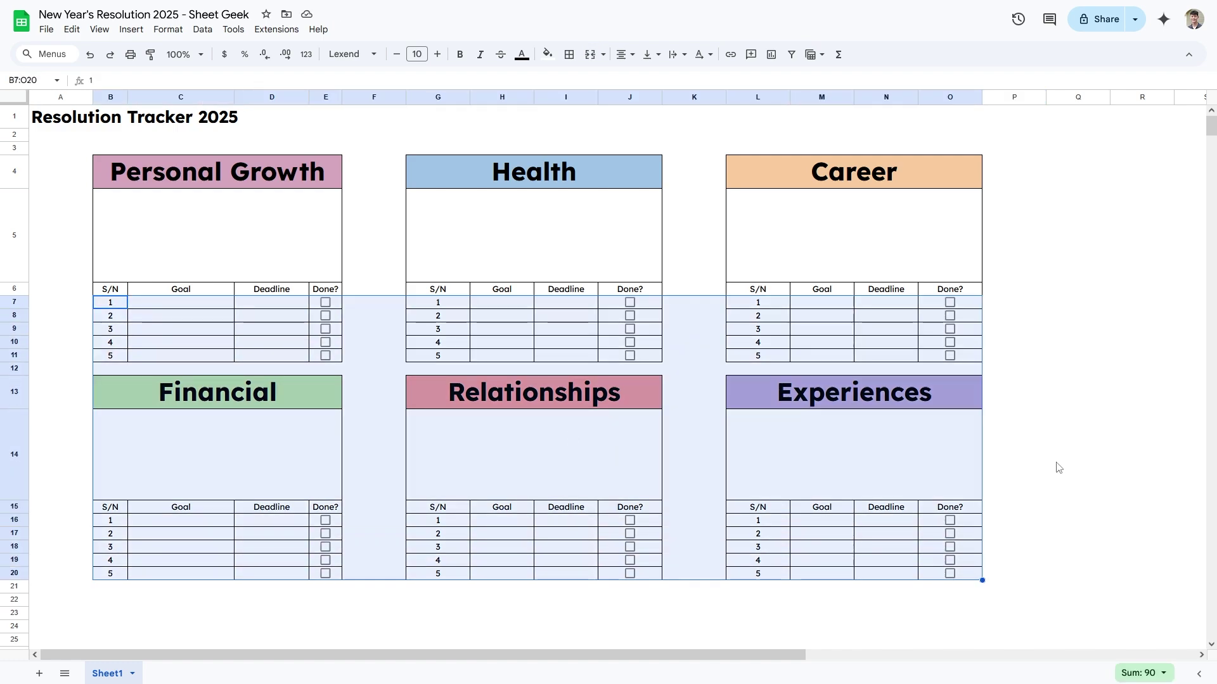
left_click(1056, 468)
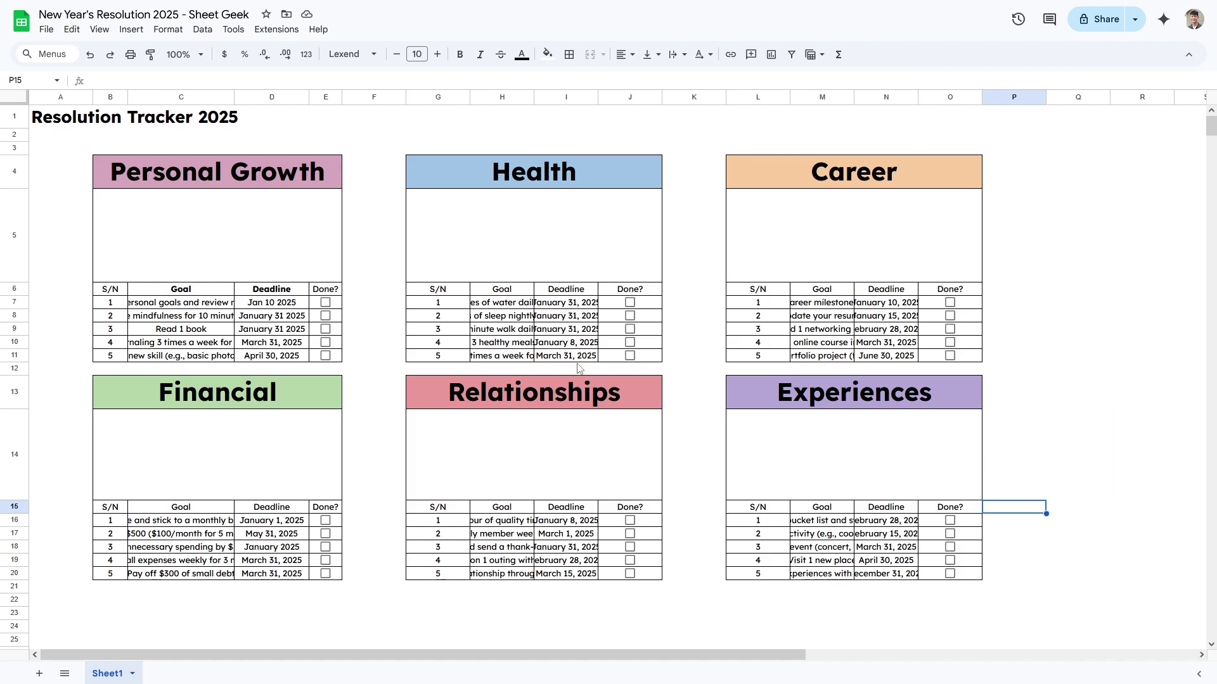
Step: Bold the S/N, Goal, Deadline and Done? headings of the Personal Growth, Health and Career tables
left_click_drag(110, 293, 976, 573)
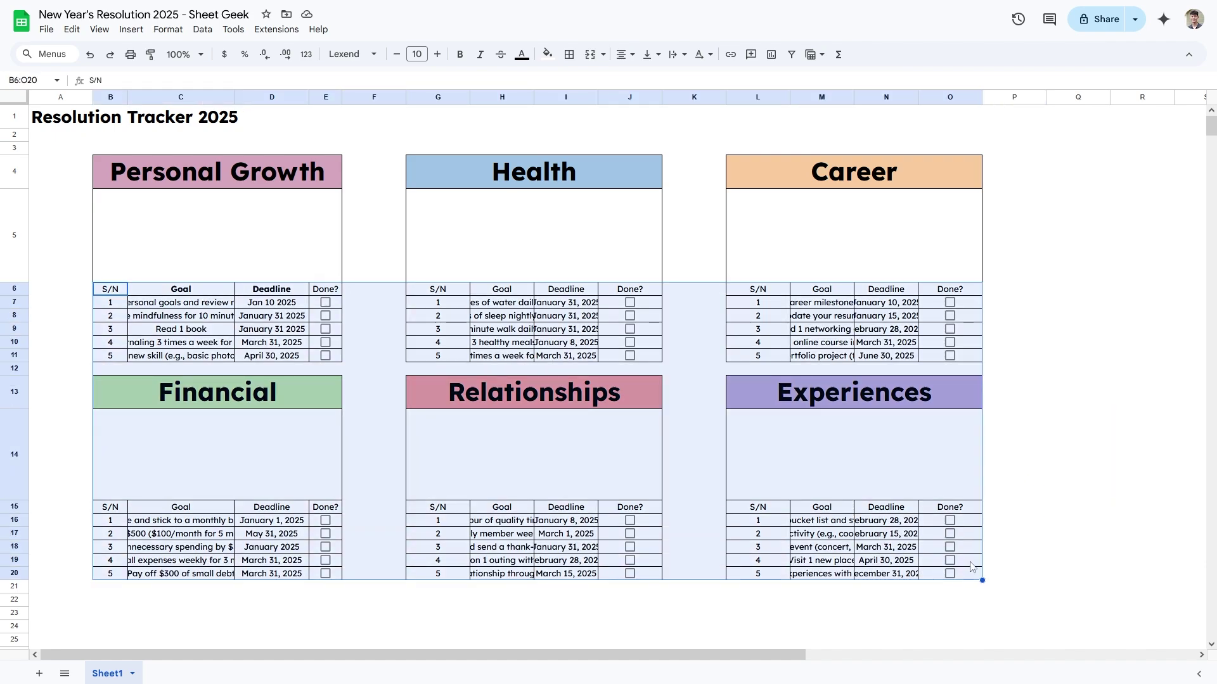
left_click(1039, 507)
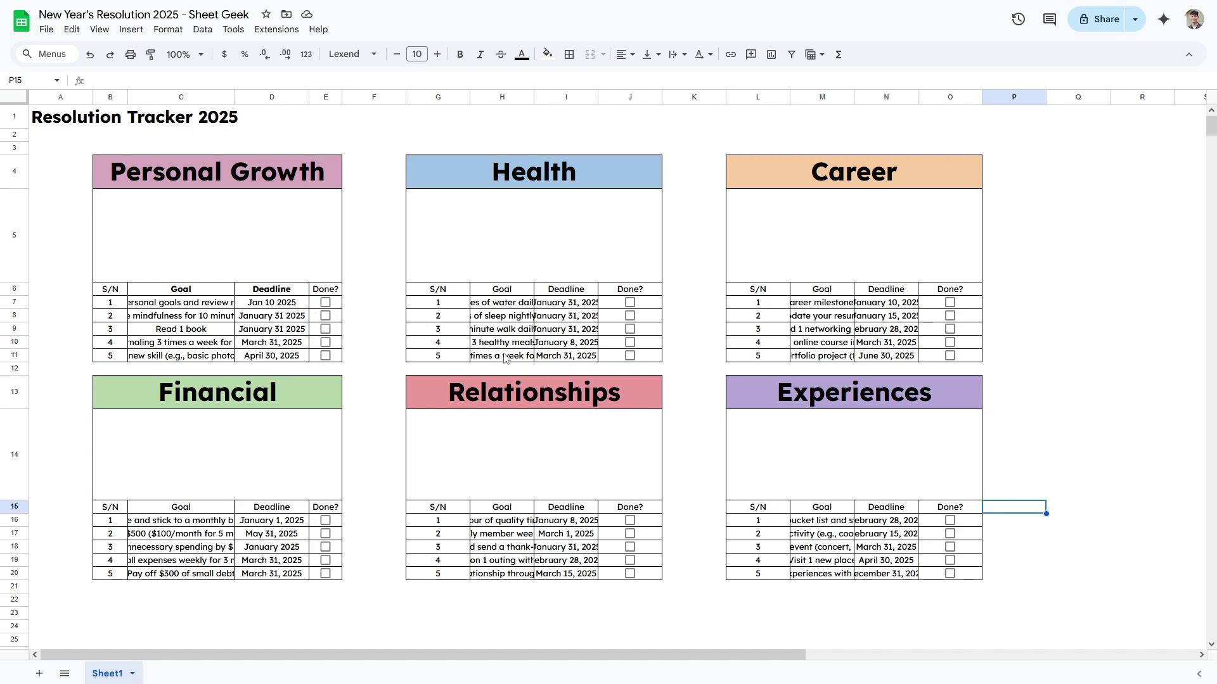
left_click_drag(110, 289, 325, 298)
left_click_drag(438, 290, 629, 290)
key("ctrl+b")
left_click_drag(758, 290, 950, 291)
key("ctrl+b")
Step: Bold the column headings of the Experiences, Relationships and Financial tables
left_click_drag(758, 507, 949, 506)
key("ctrl+b")
left_click_drag(437, 506, 630, 507)
key("ctrl+b")
left_click(117, 507)
left_click_drag(140, 510, 325, 507)
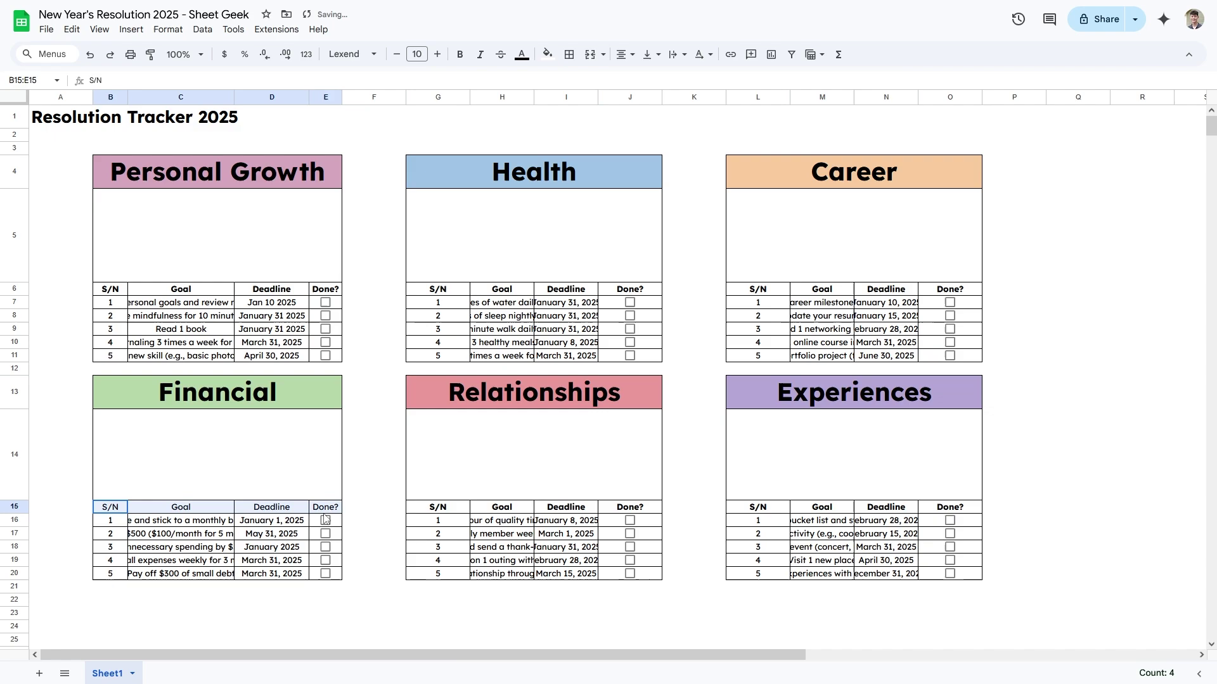
key("ctrl+b")
left_click(380, 469)
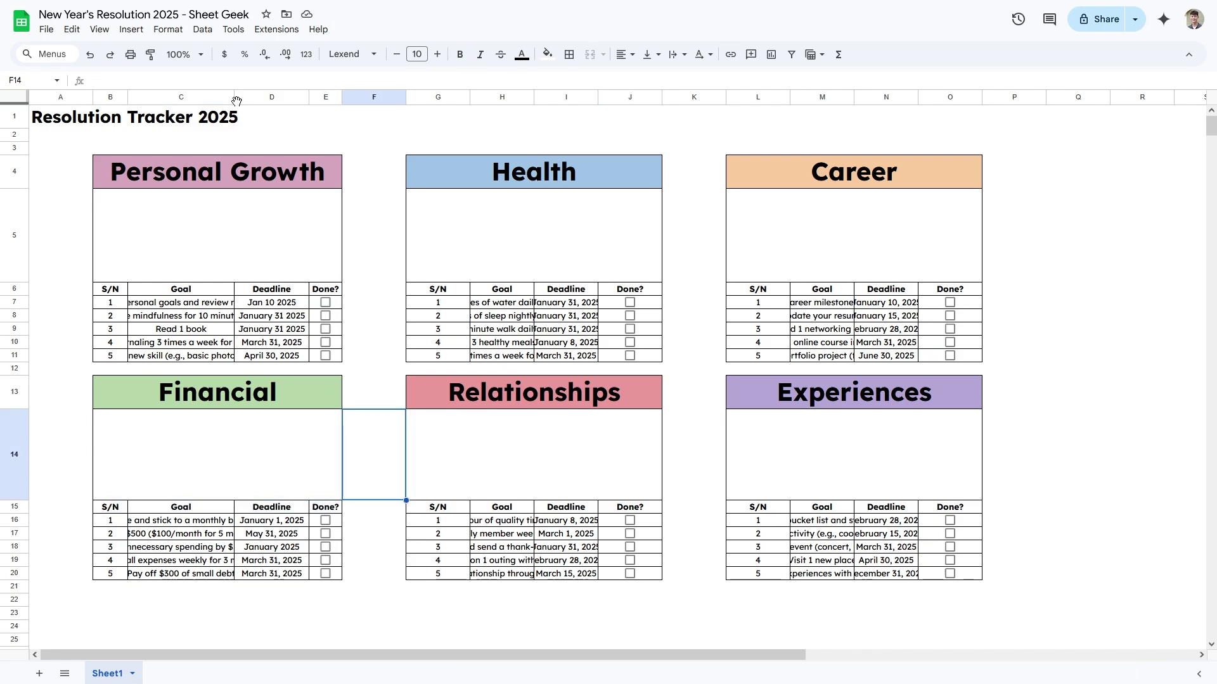
Step: Widen Goal column C, narrow gap columns F and K, and give columns C, H, M one width
left_click_drag(234, 97, 312, 97)
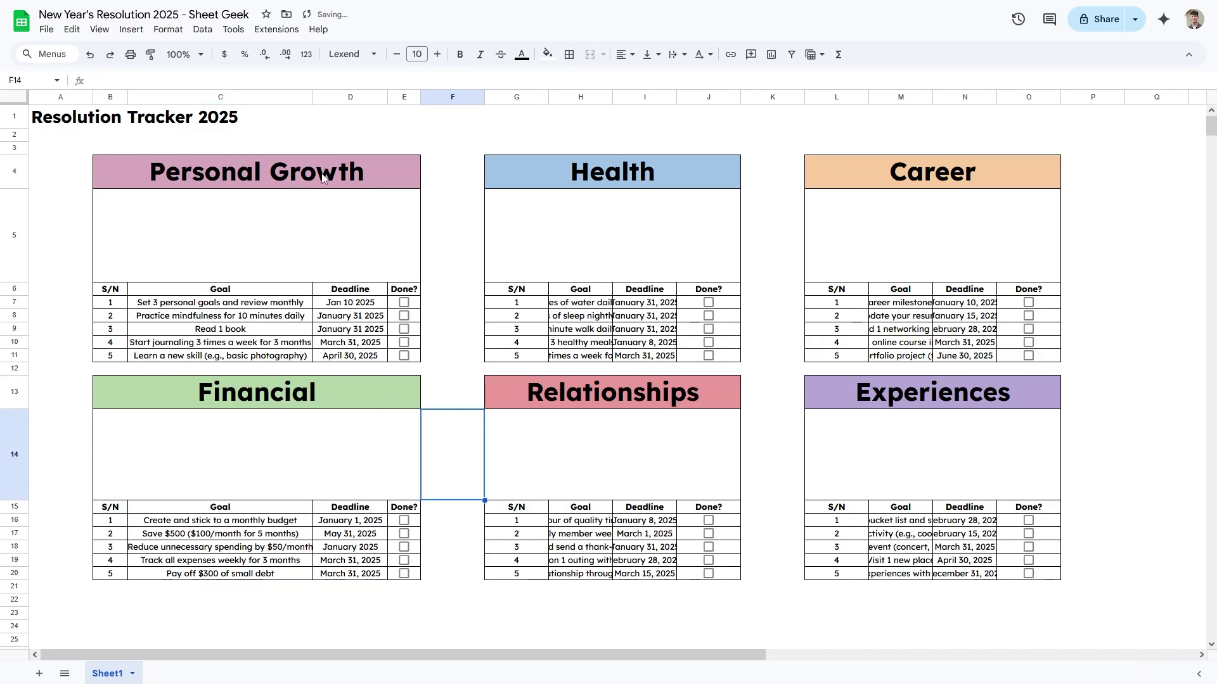
left_click_drag(485, 97, 437, 97)
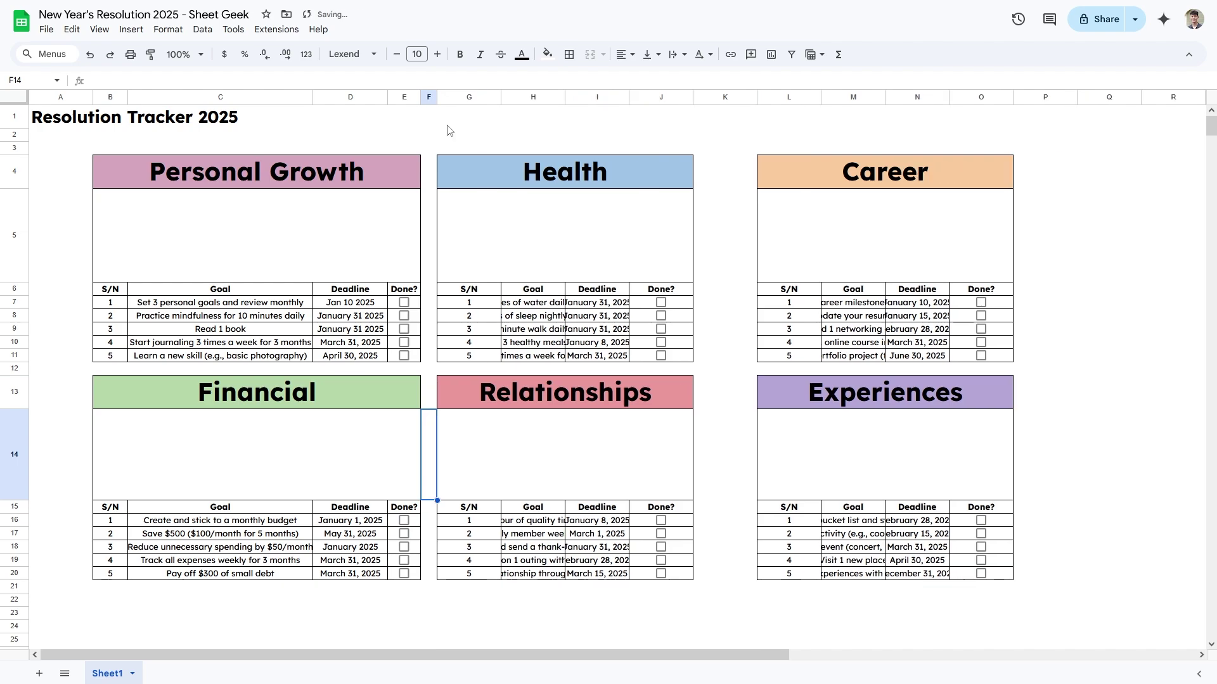
left_click_drag(757, 97, 704, 97)
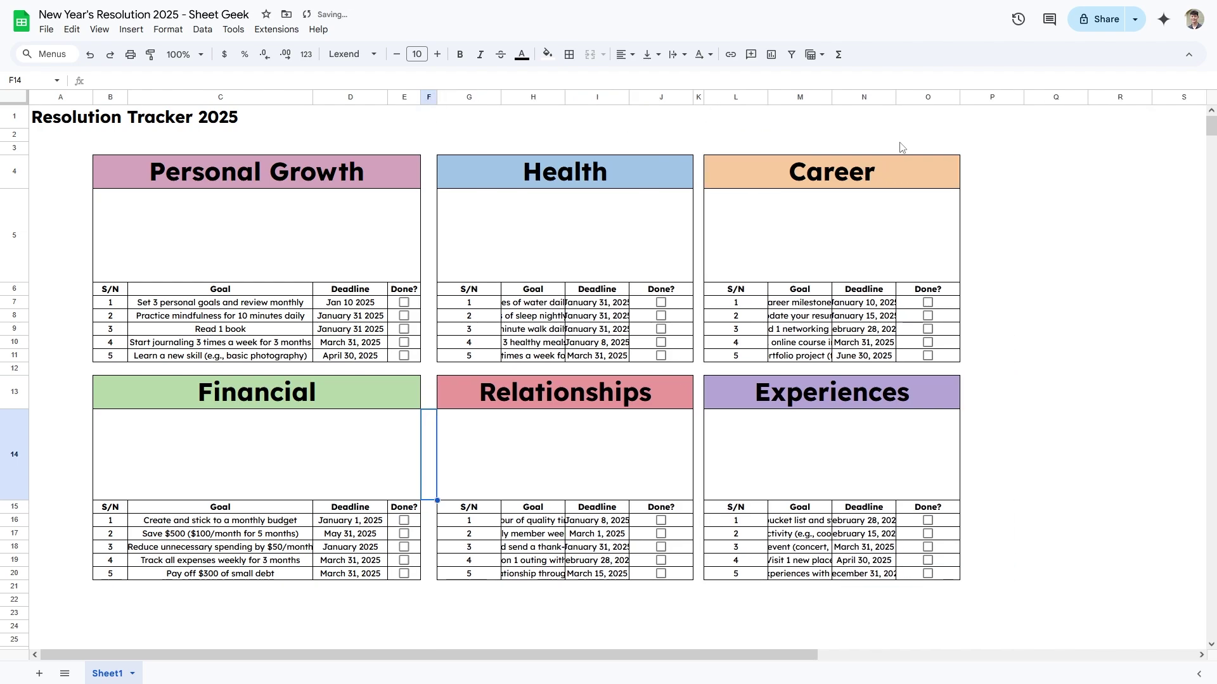
left_click(203, 97)
left_click(533, 97, "ctrl")
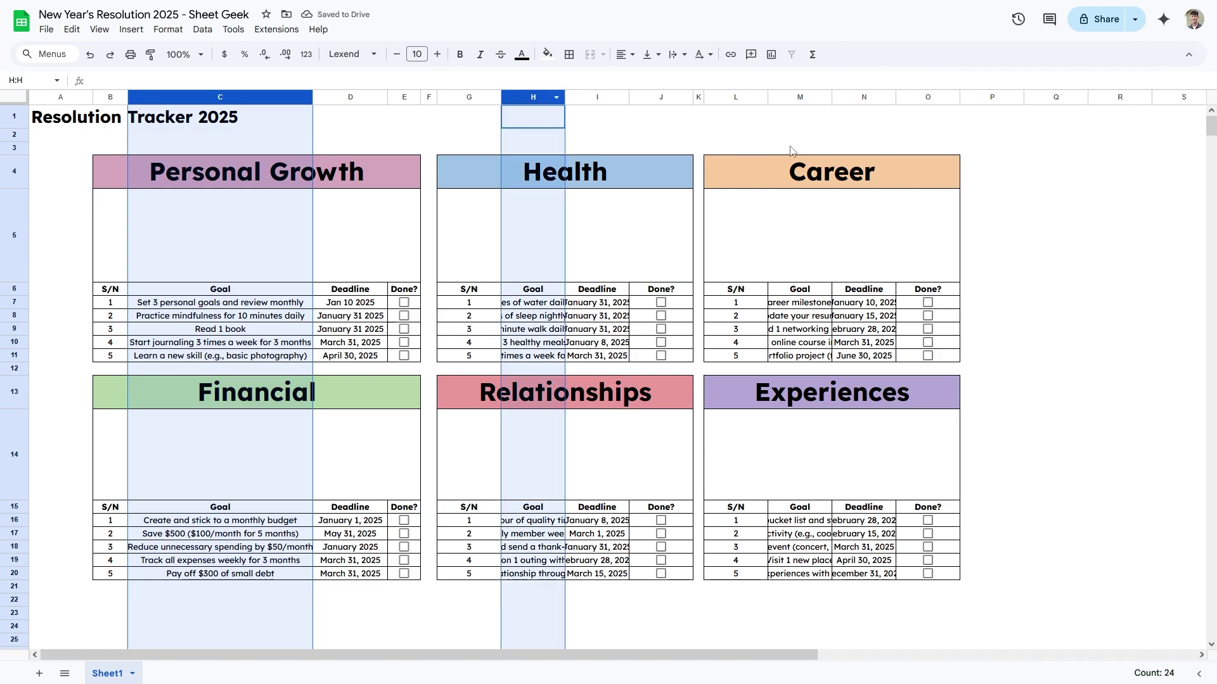
left_click(800, 97, "ctrl")
mouse_move(313, 97)
left_mouse_down()
mouse_move(326, 97)
mouse_move(302, 98)
left_mouse_up()
left_click(696, 135)
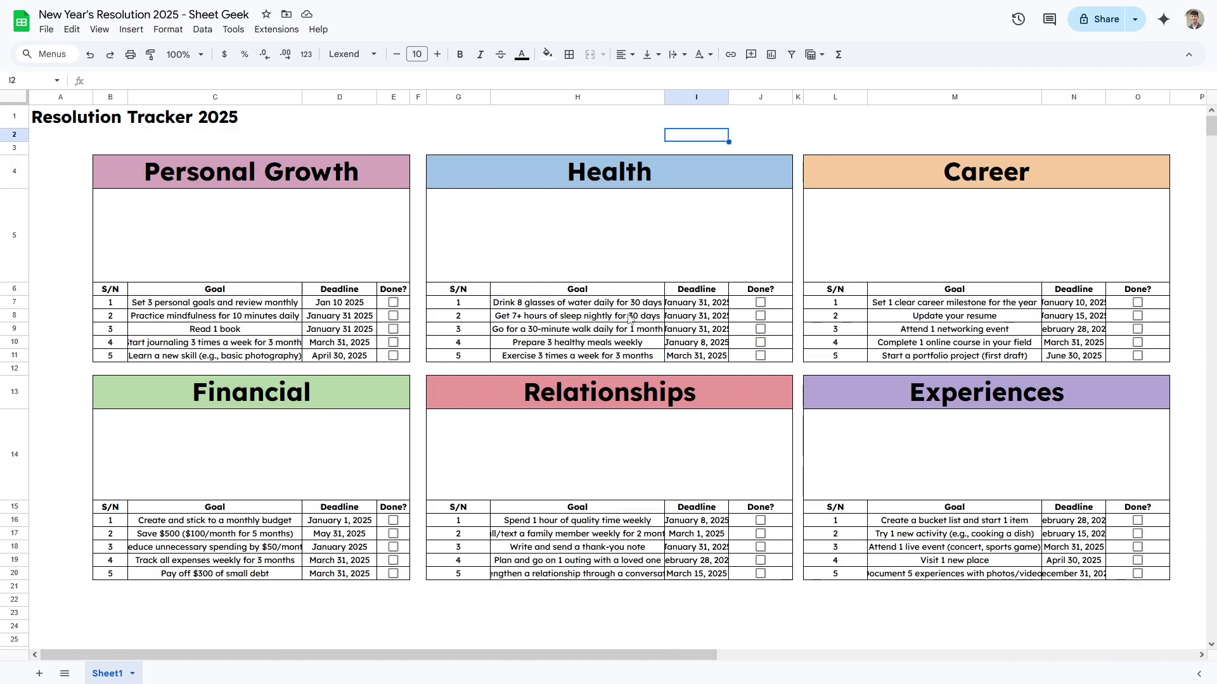
Step: Select the Deadline ranges of all six tables together
left_click_drag(357, 303, 357, 360)
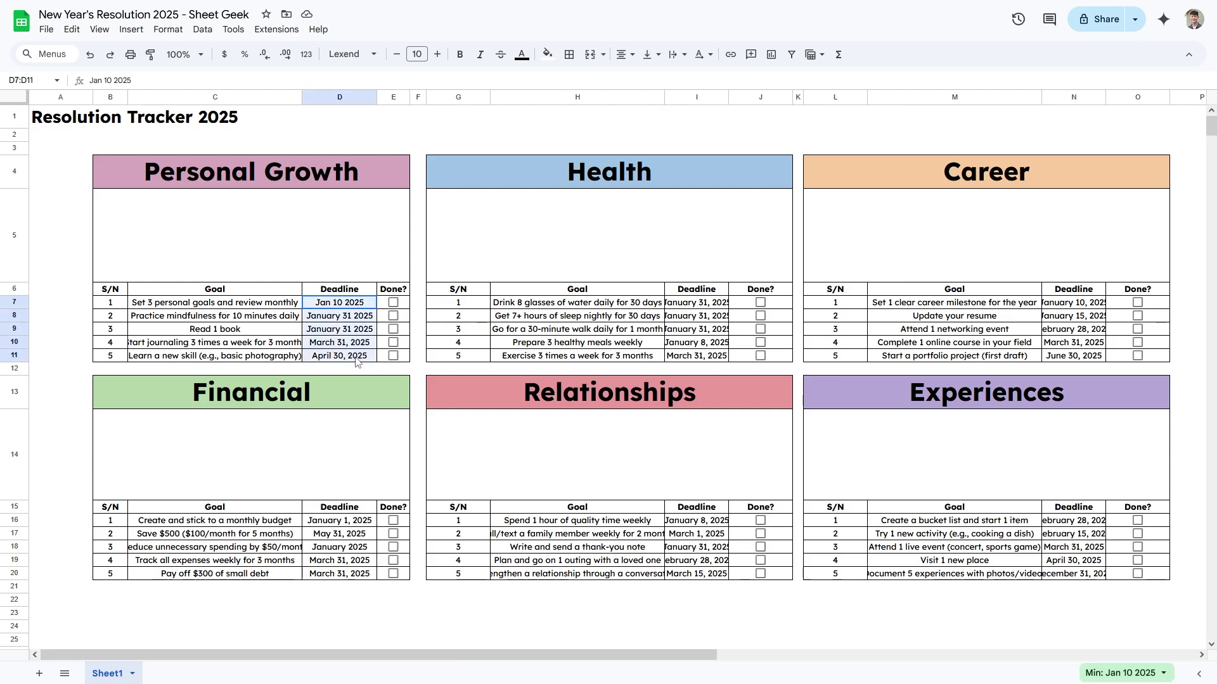
left_click_drag(351, 521, 353, 574)
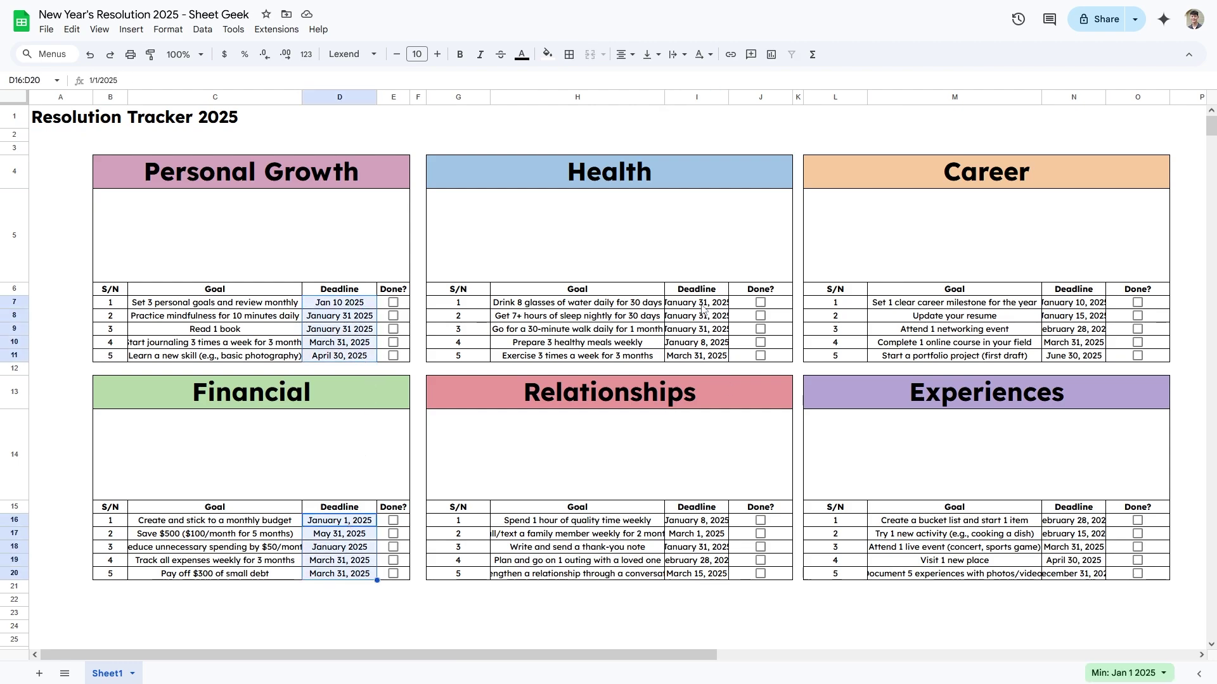
left_click_drag(702, 308, 697, 356)
left_click_drag(697, 520, 697, 574)
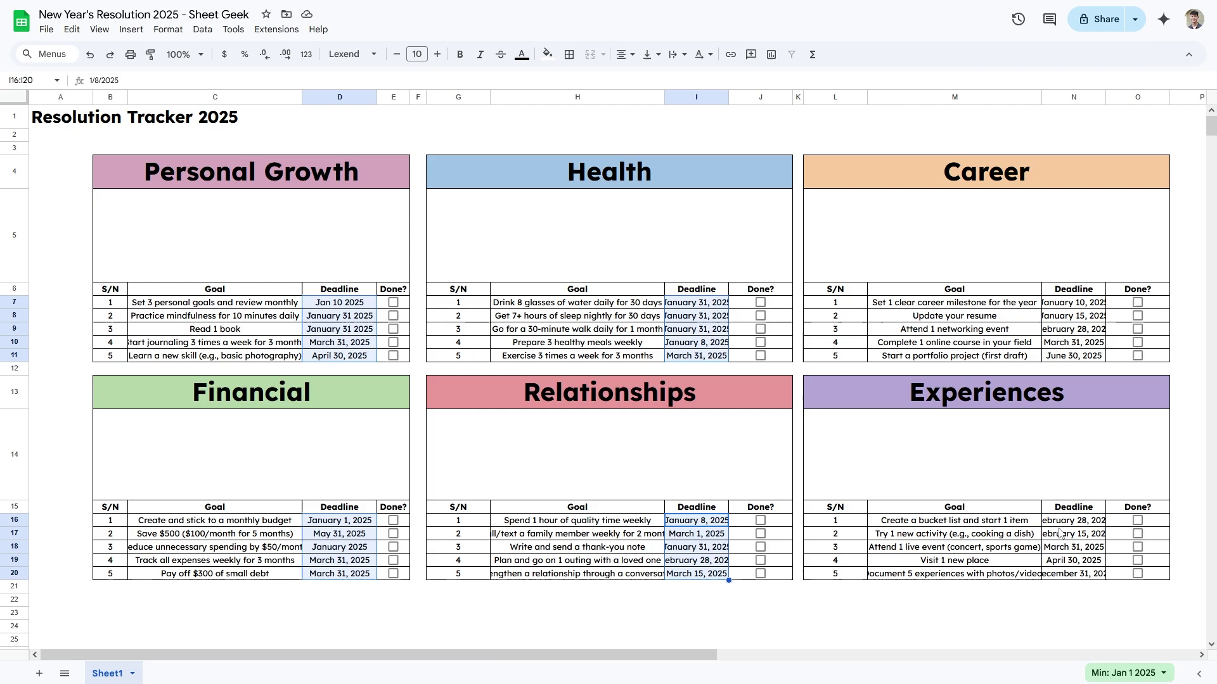
left_click_drag(1058, 521, 1077, 574)
left_click_drag(1081, 303, 1080, 356)
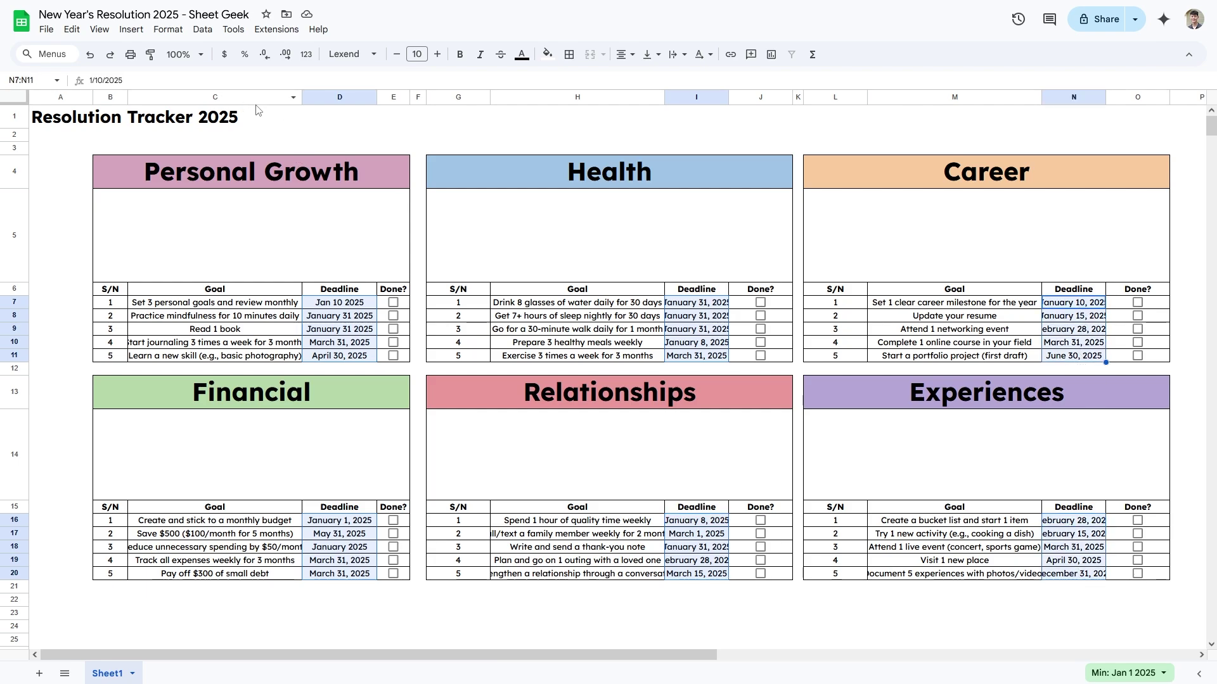
Step: Format the deadlines with a custom abbreviated month-day date, no year, like 'Jan 10'
left_click(306, 55)
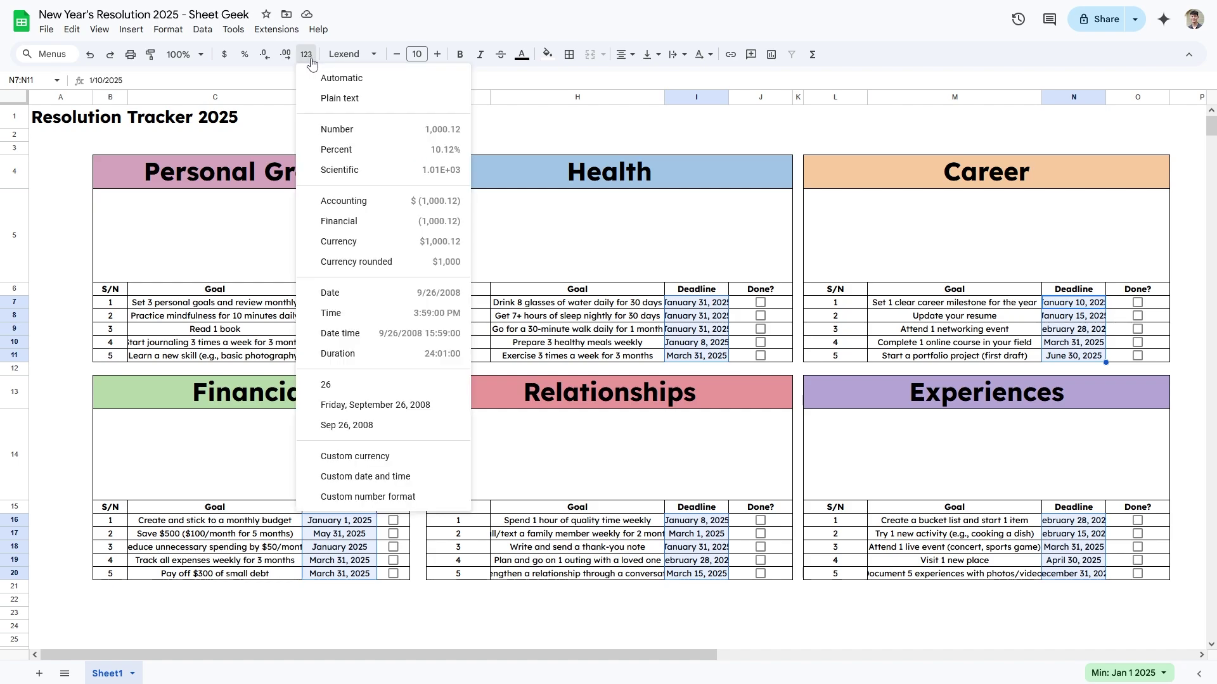
left_click(420, 478)
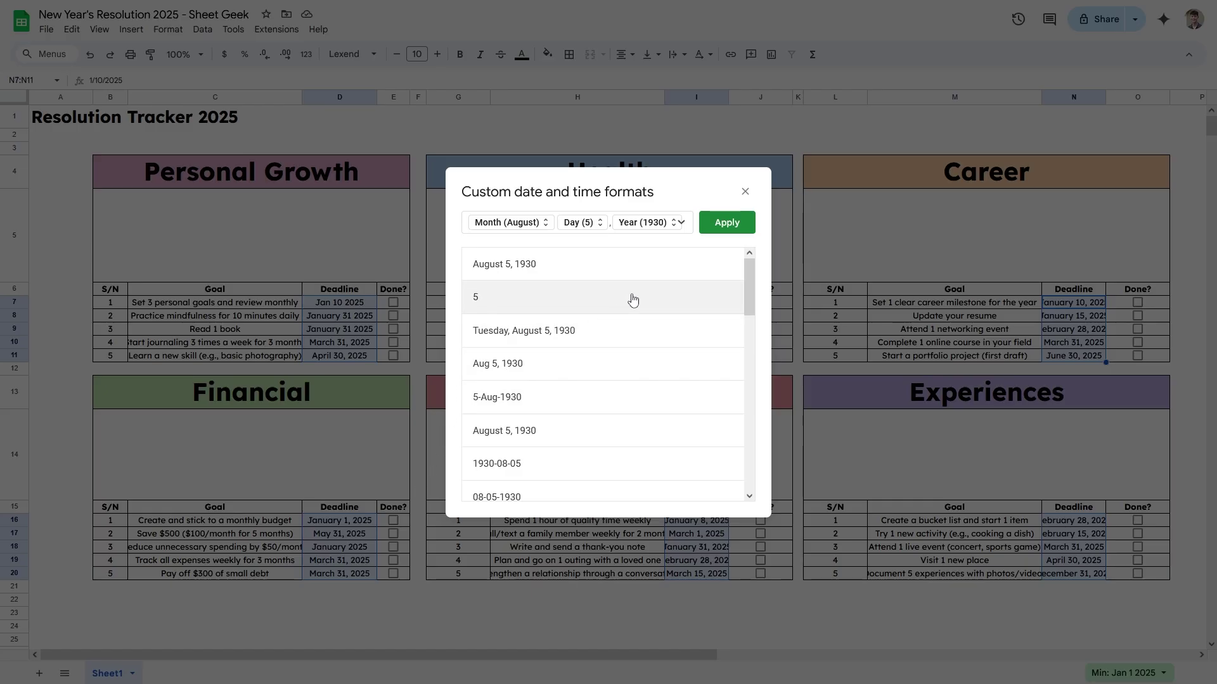
left_click(651, 226)
left_click(653, 255)
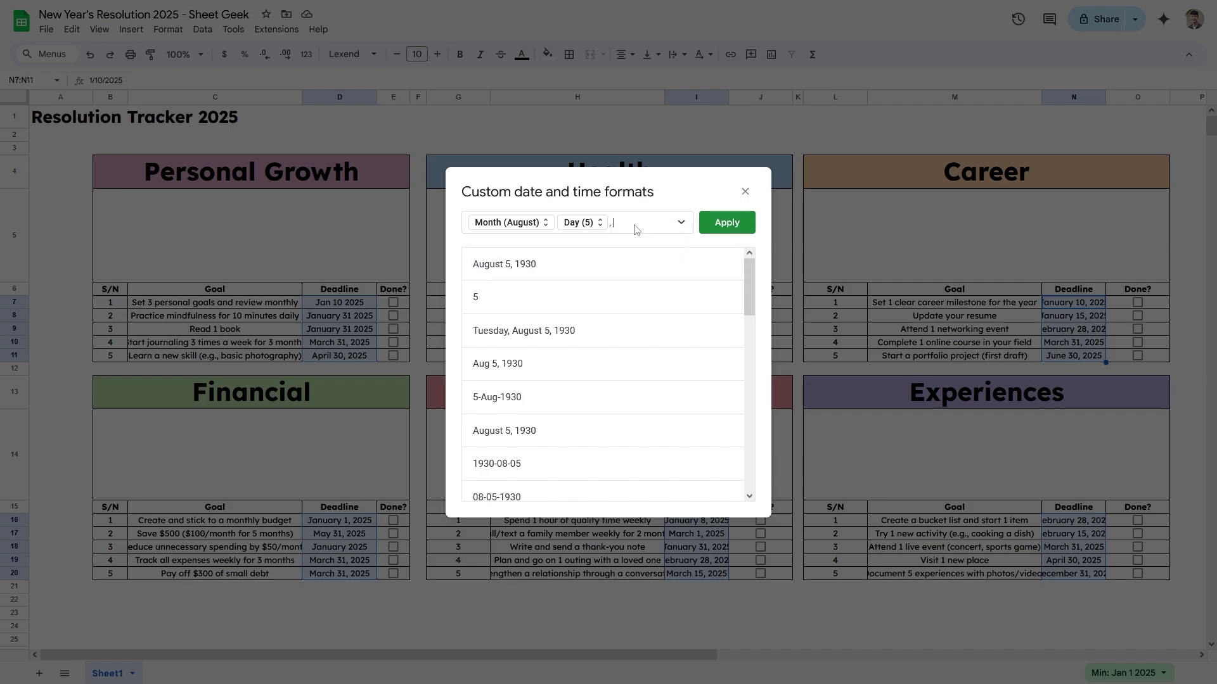
left_click(504, 229)
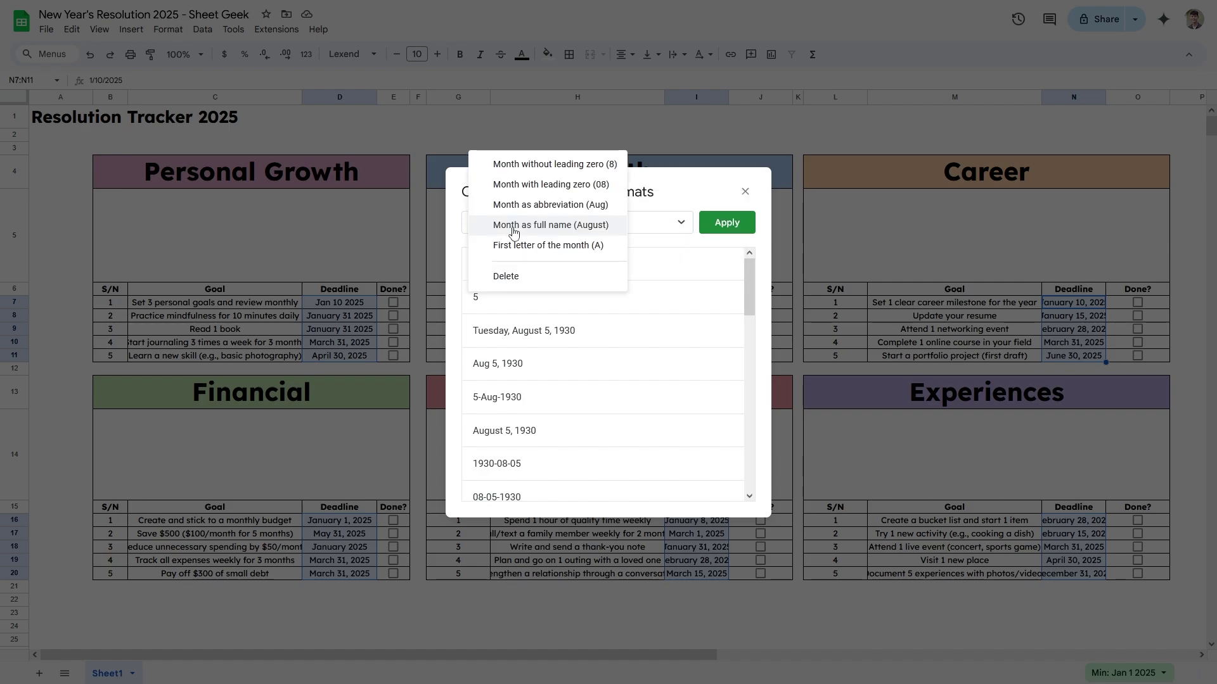
left_click(551, 206)
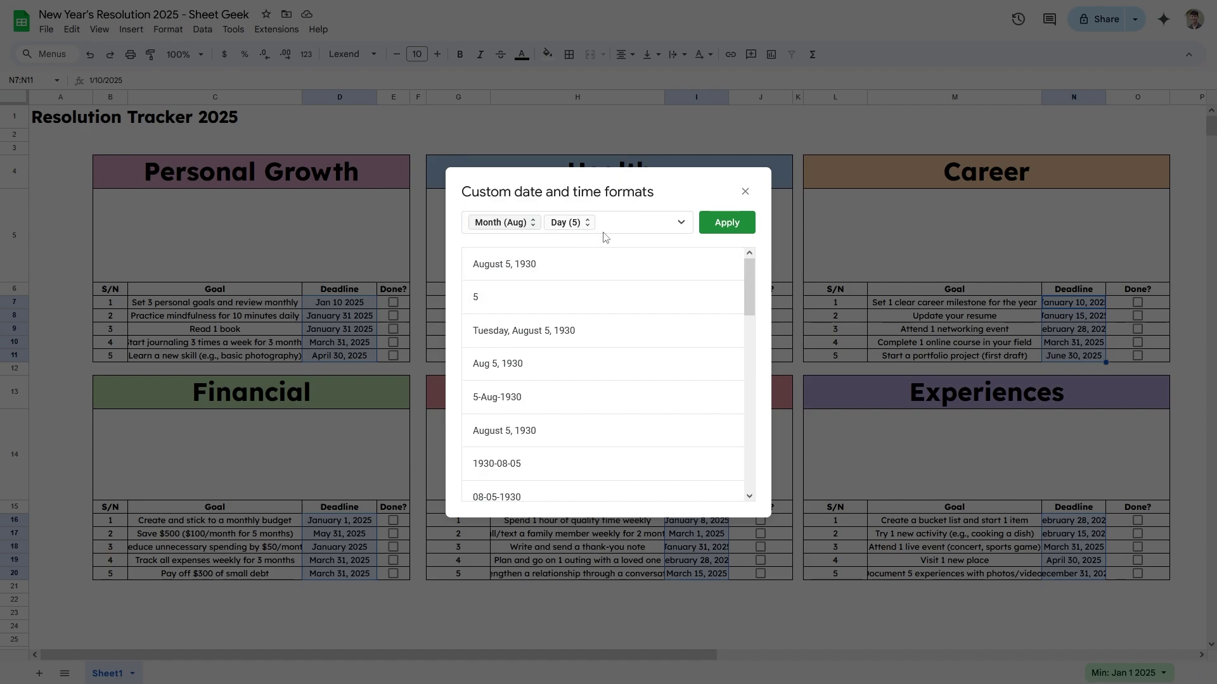
left_click(713, 228)
left_click(654, 240)
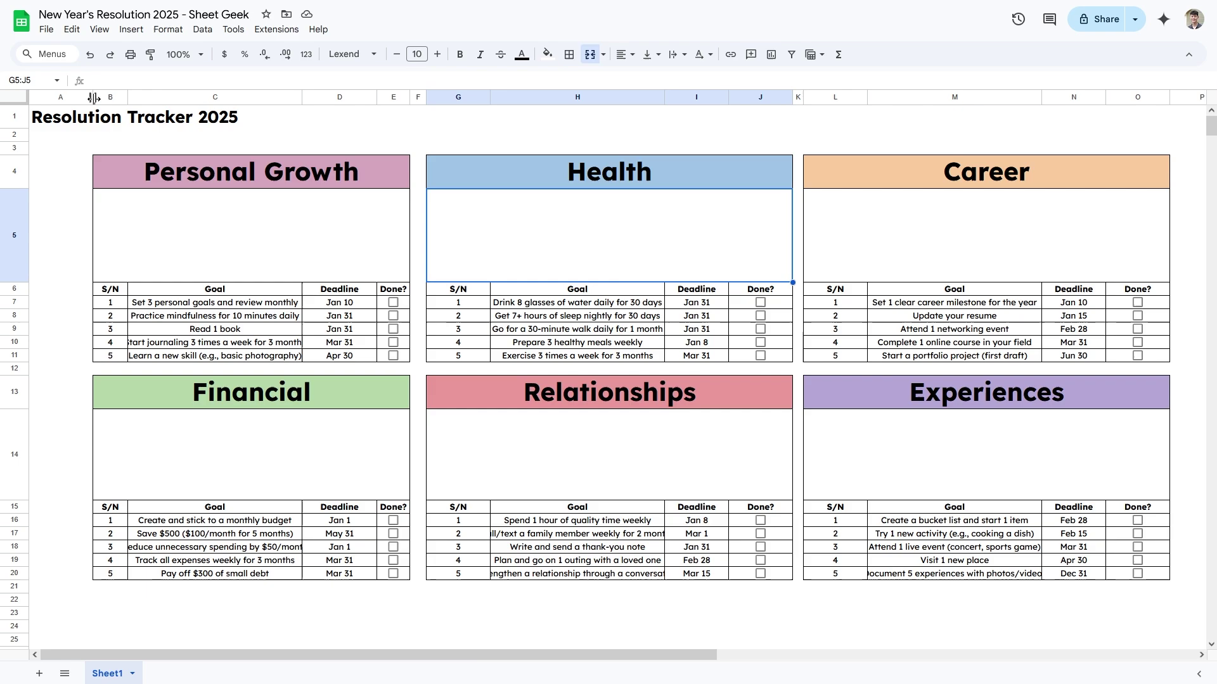
Step: Narrow column A and set the goal text of all six tables to font size 9
left_click_drag(93, 97, 52, 97)
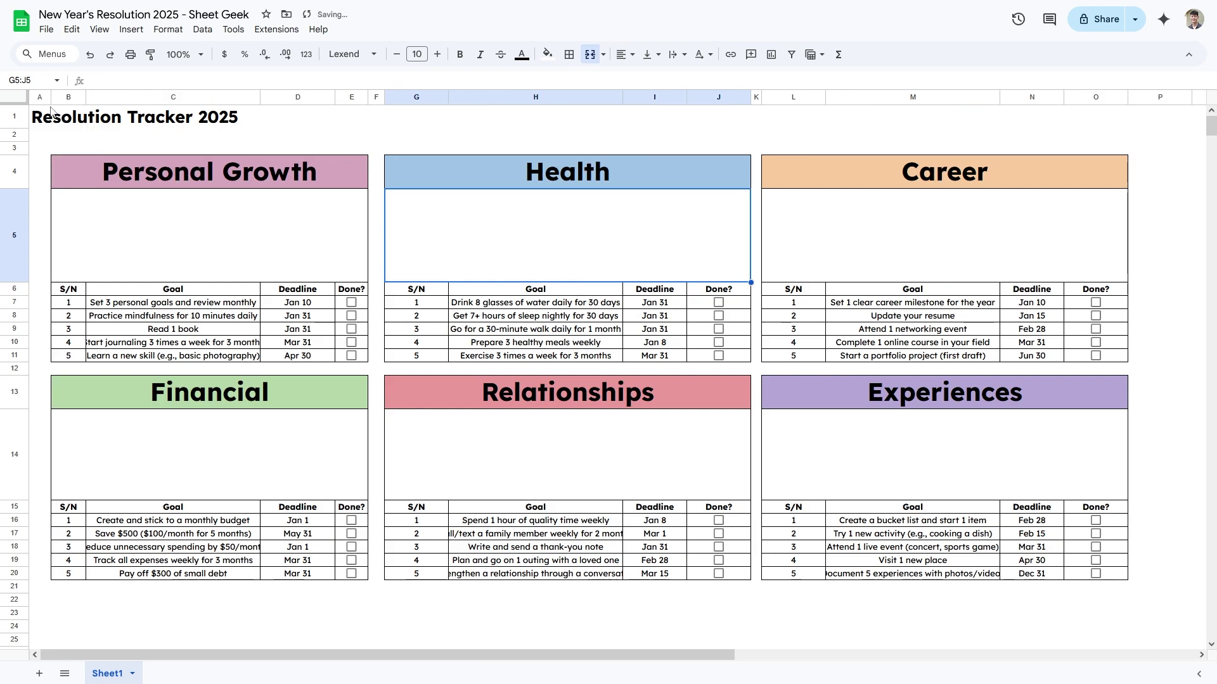
left_click(196, 241)
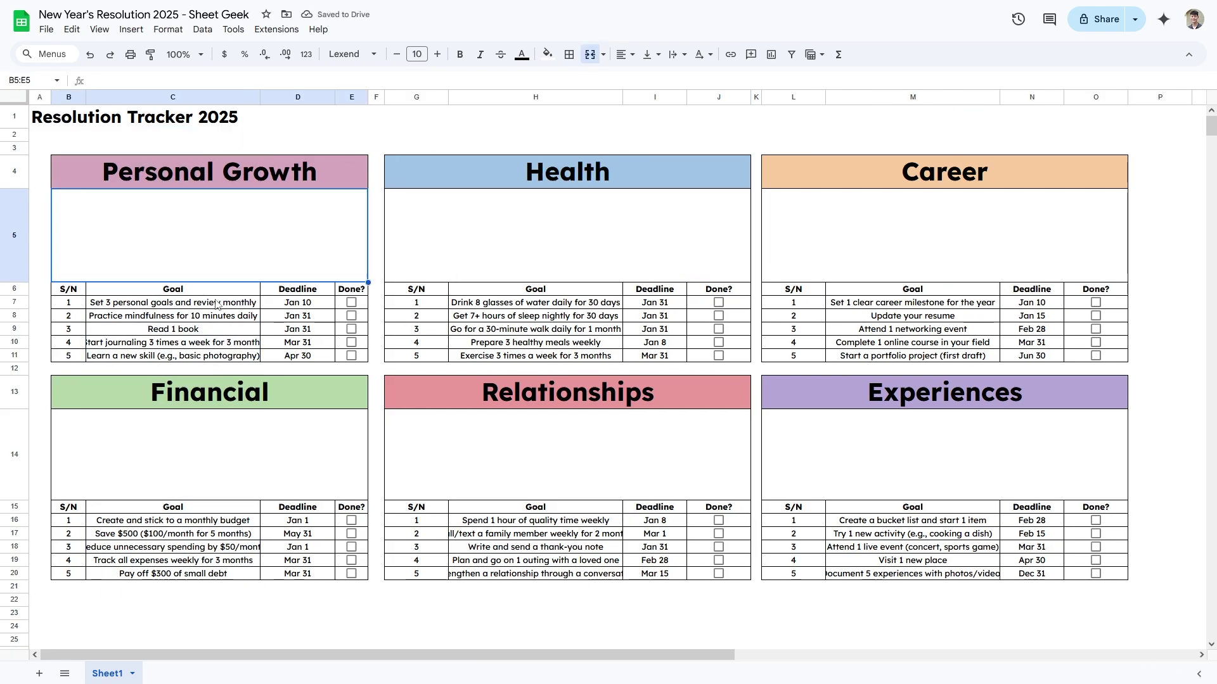
left_click_drag(196, 304, 190, 356)
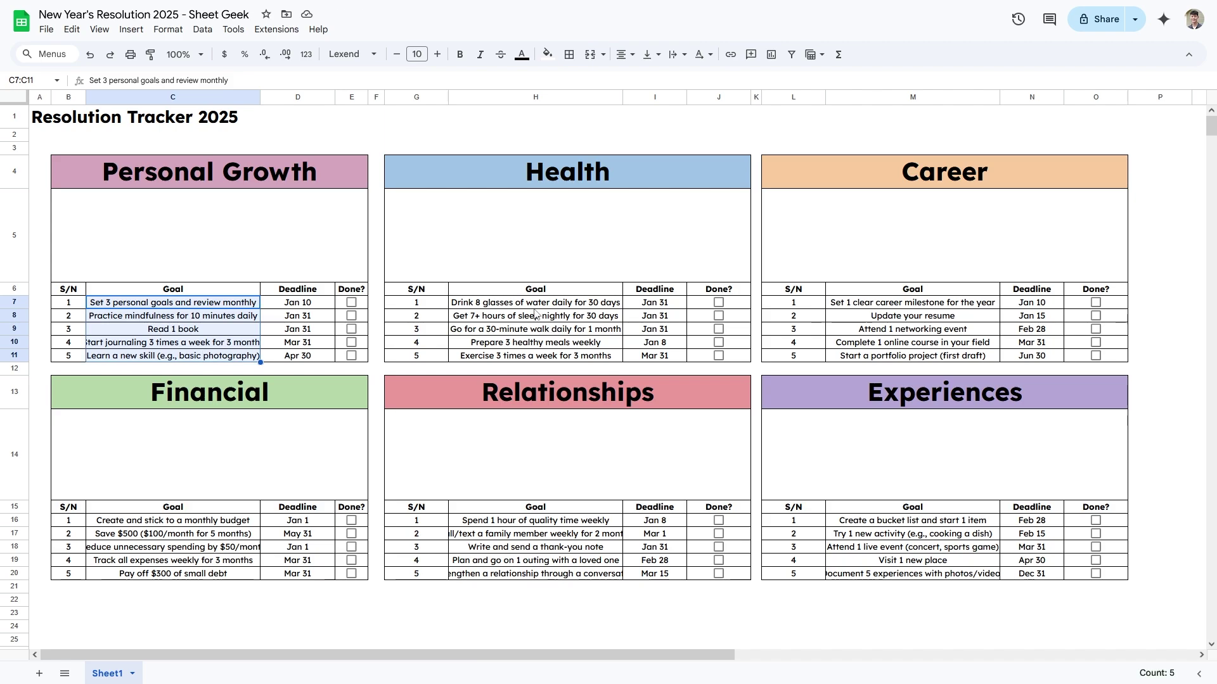
left_click_drag(535, 303, 536, 355)
left_click_drag(884, 308, 913, 355)
left_click_drag(912, 521, 913, 574)
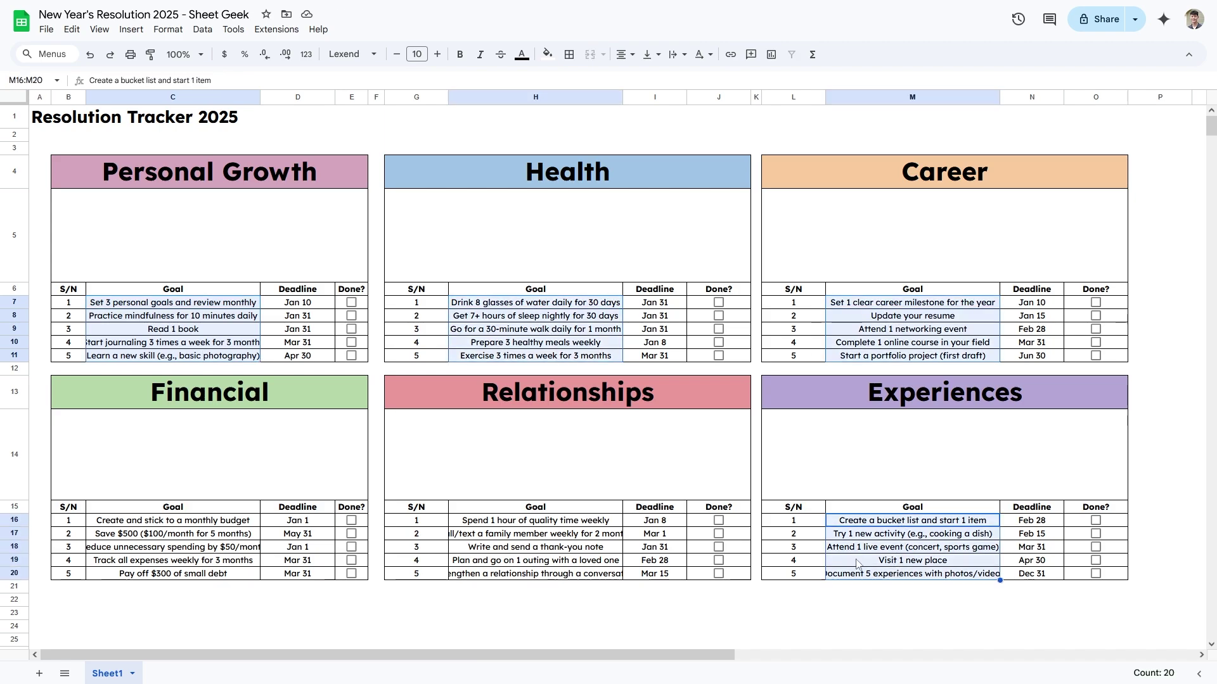
left_click_drag(535, 520, 593, 575)
left_click_drag(206, 524, 253, 577)
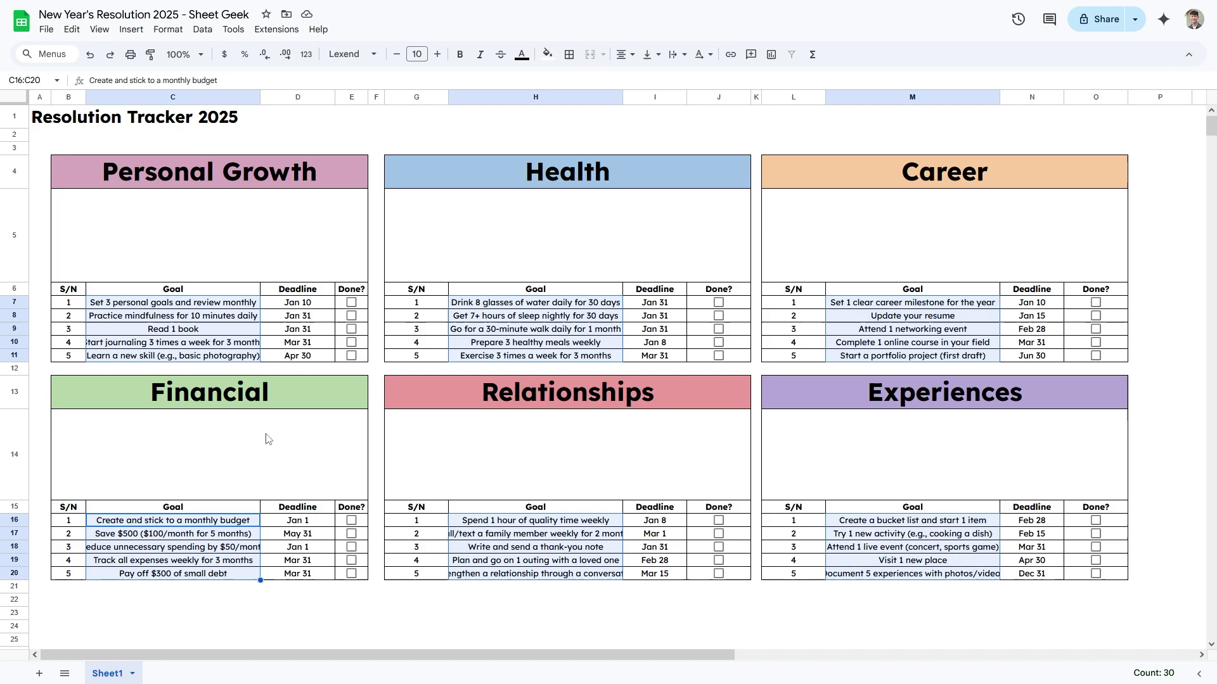
left_click(398, 57)
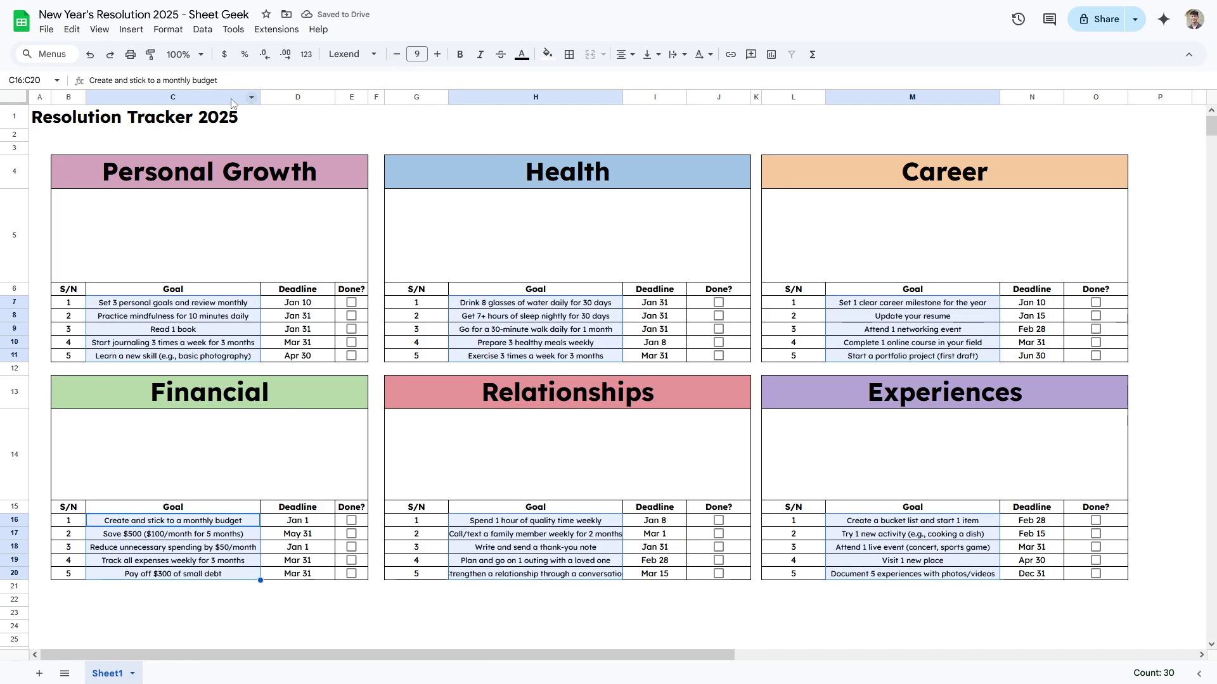
Step: Widen Goal columns C, H and M together and narrow gap column F
left_click(172, 97)
left_click(535, 97, "ctrl")
left_click(913, 97, "ctrl")
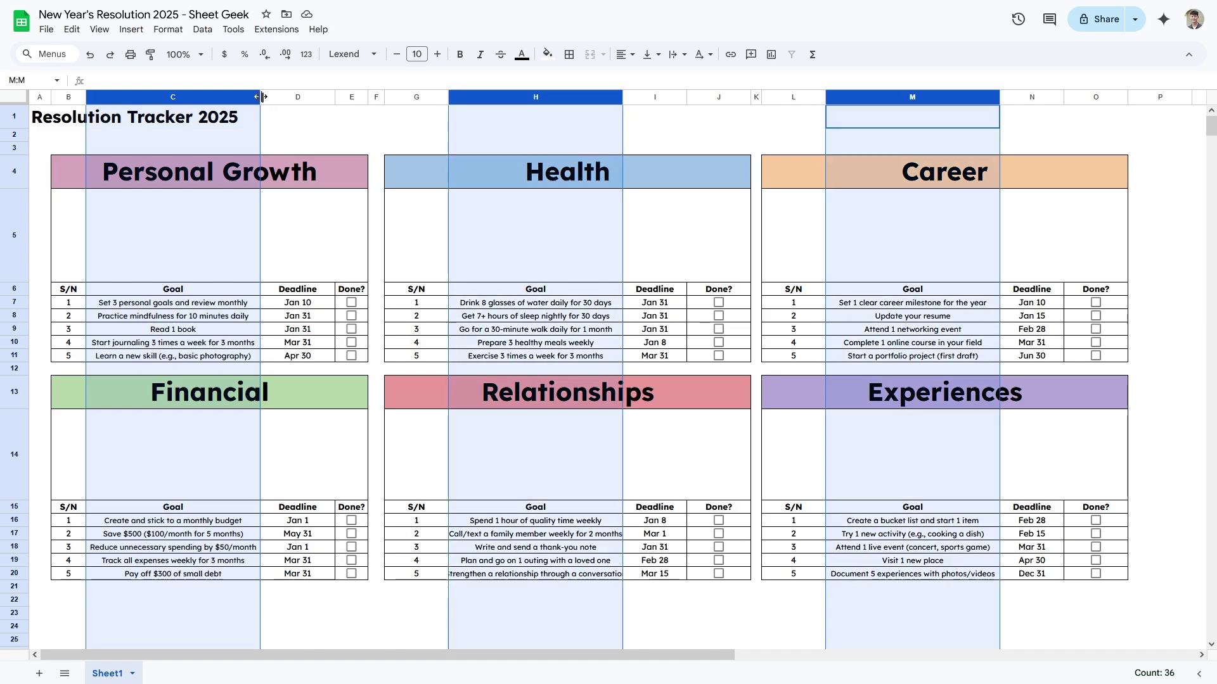
left_click_drag(260, 97, 284, 97)
left_click(424, 123)
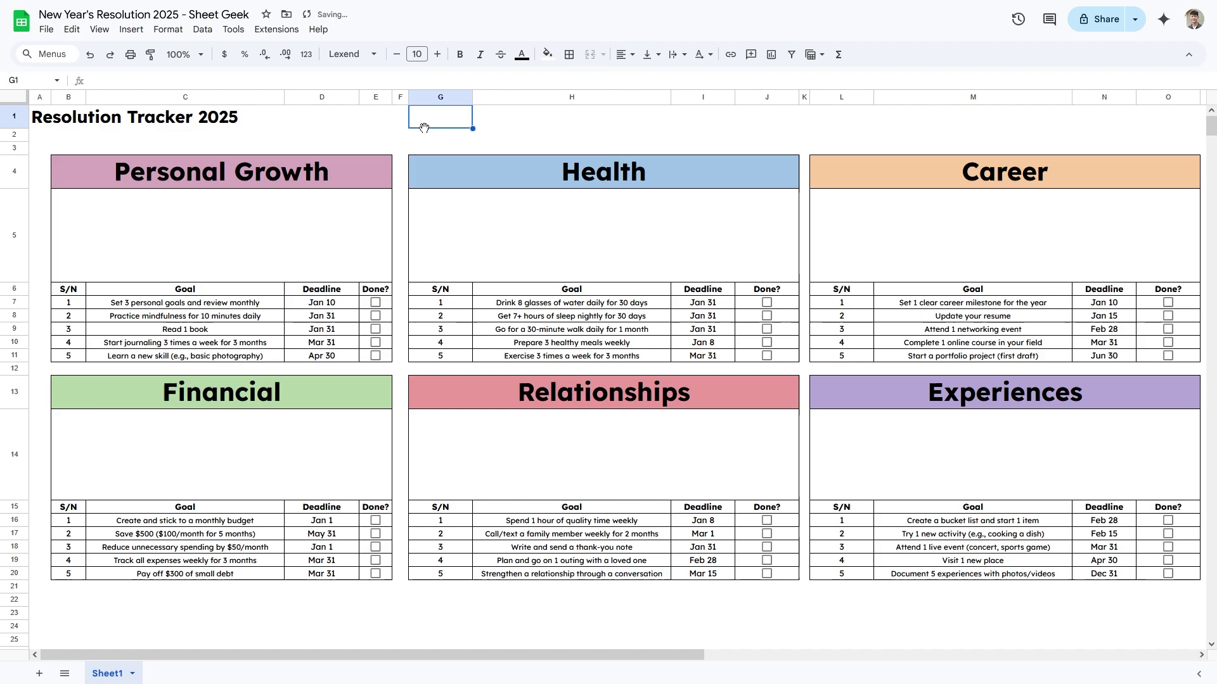
left_click_drag(408, 97, 405, 97)
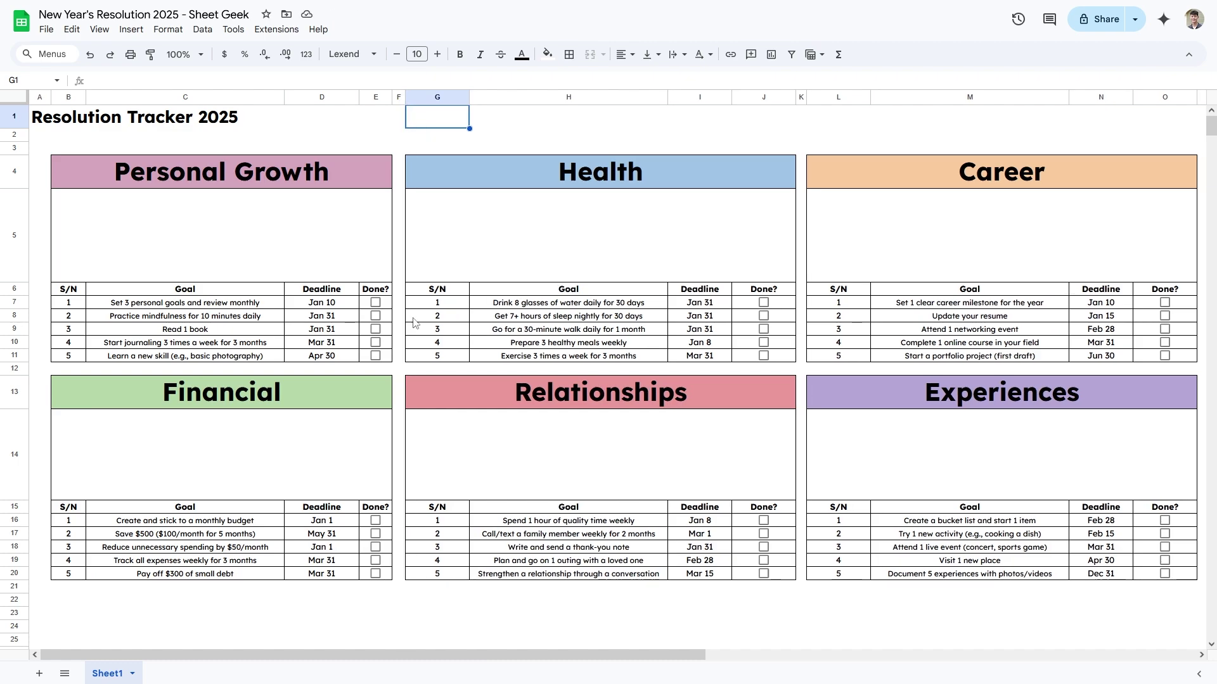
Step: Narrow the Done? columns E, J and O to one equal width
left_click(376, 97)
left_click(763, 97, "ctrl")
left_click(1164, 97, "ctrl")
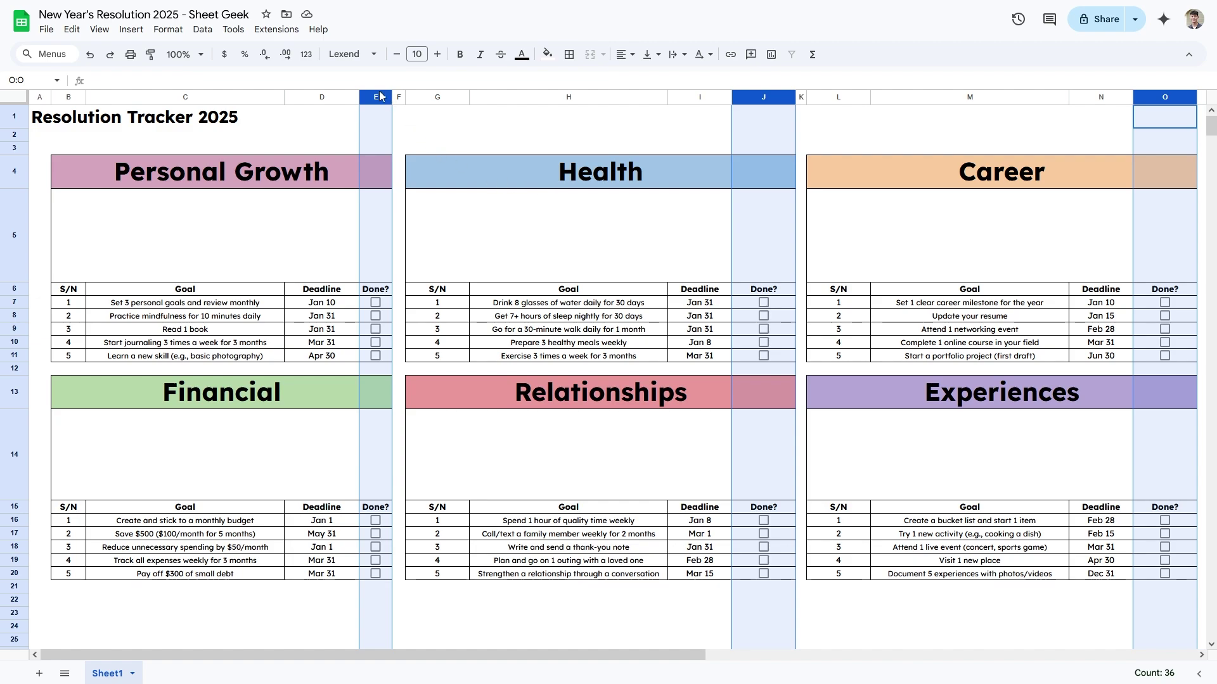
left_click_drag(392, 97, 394, 98)
left_click(904, 269)
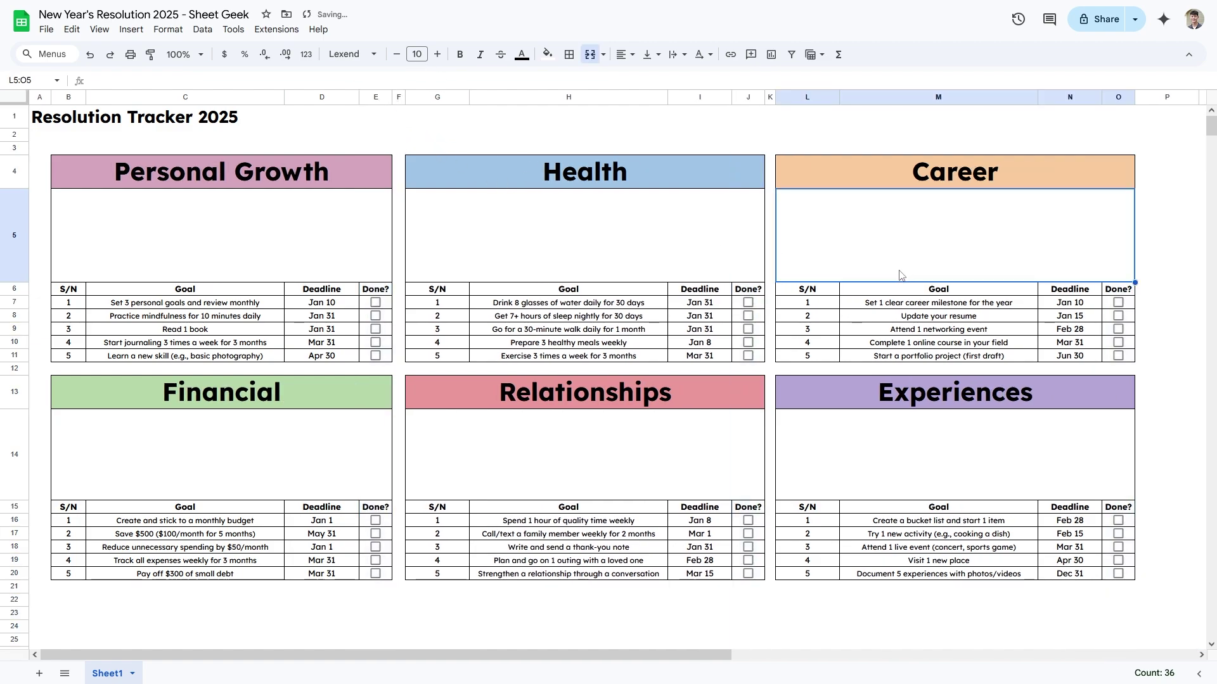
Step: Check the tables' merged chart areas and select the Personal Growth goal rows
left_click(1200, 289)
left_click(331, 257)
left_click(603, 245)
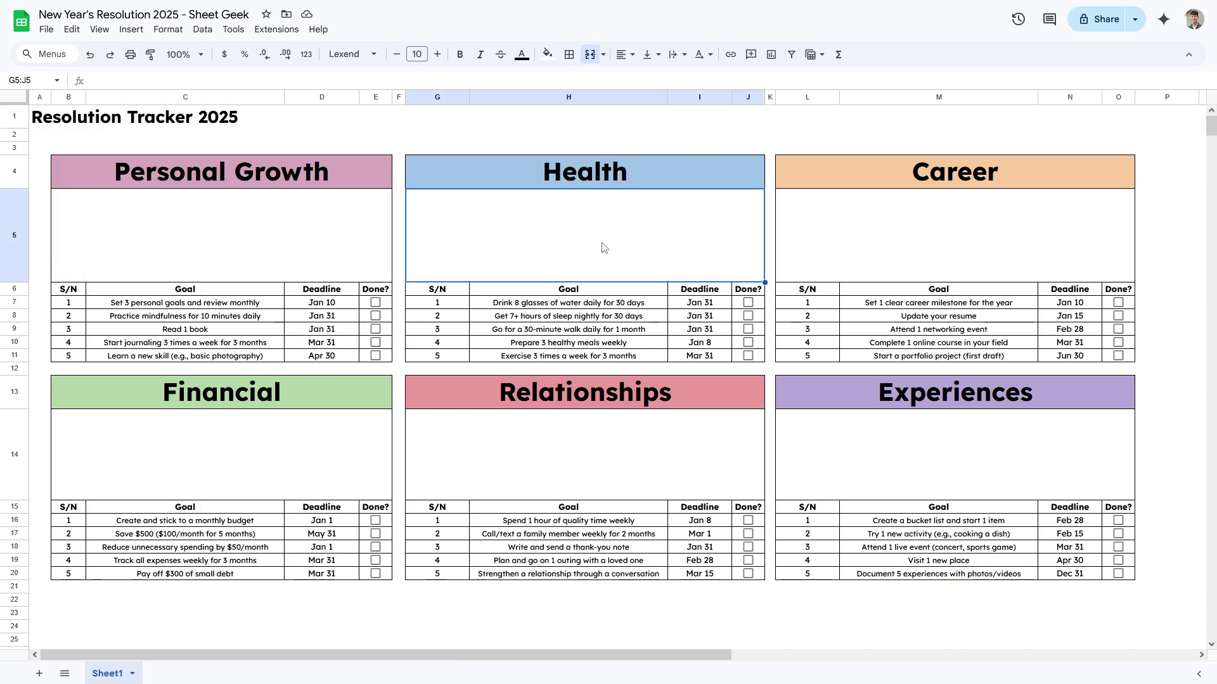
left_click(887, 249)
left_click(301, 440)
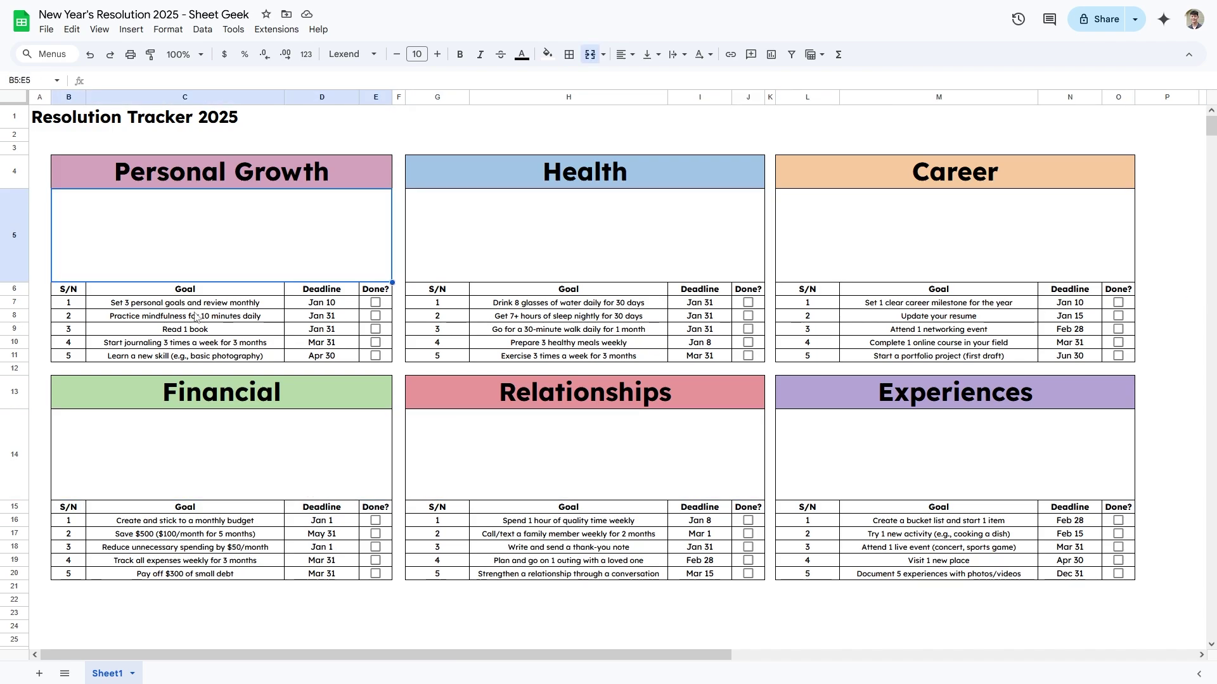
left_click_drag(78, 310, 307, 358)
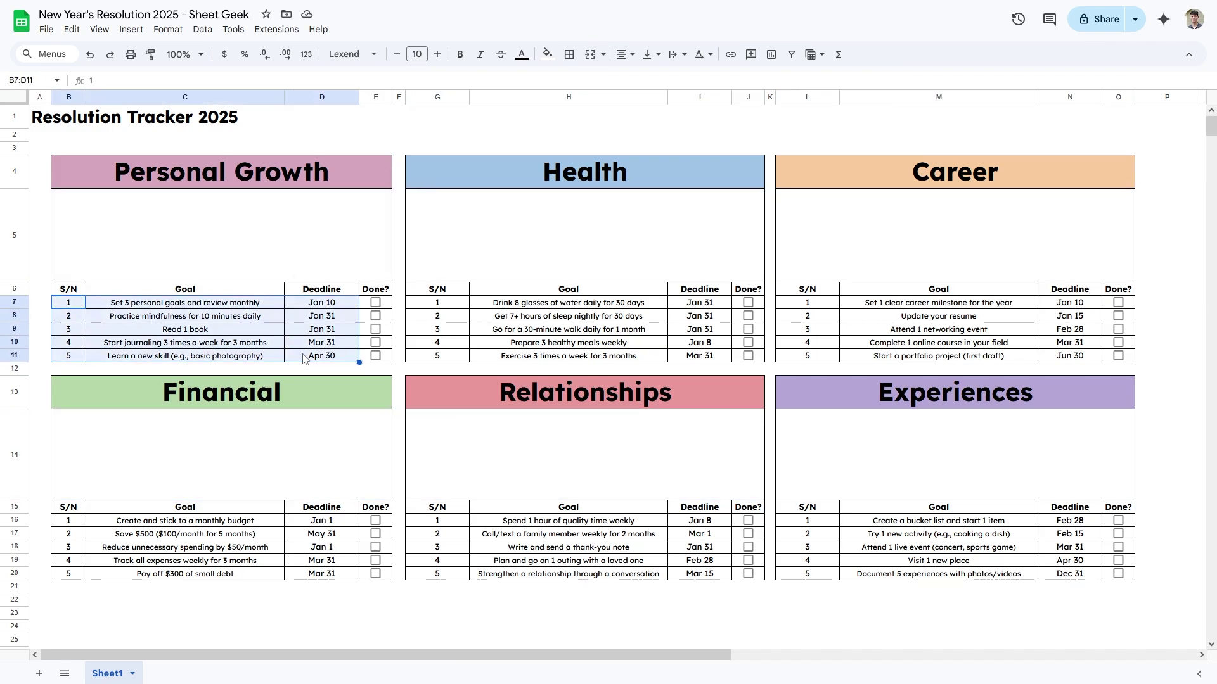
Step: Tick all five Personal Growth Done? boxes, then undo the ticks
left_click(375, 302)
left_click(375, 315)
left_click(375, 329)
left_click(375, 342)
left_click(375, 356)
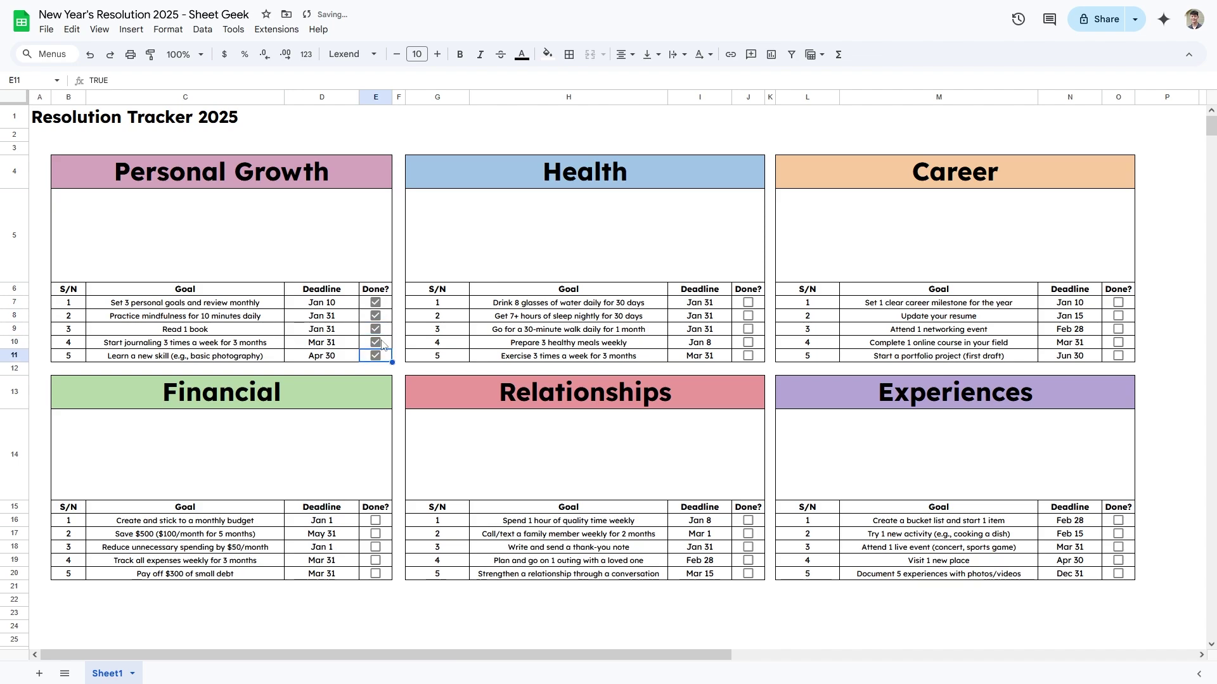
left_click(214, 174)
key("ctrl+z")
key("ctrl+z")
key("ctrl+z")
key("ctrl+z")
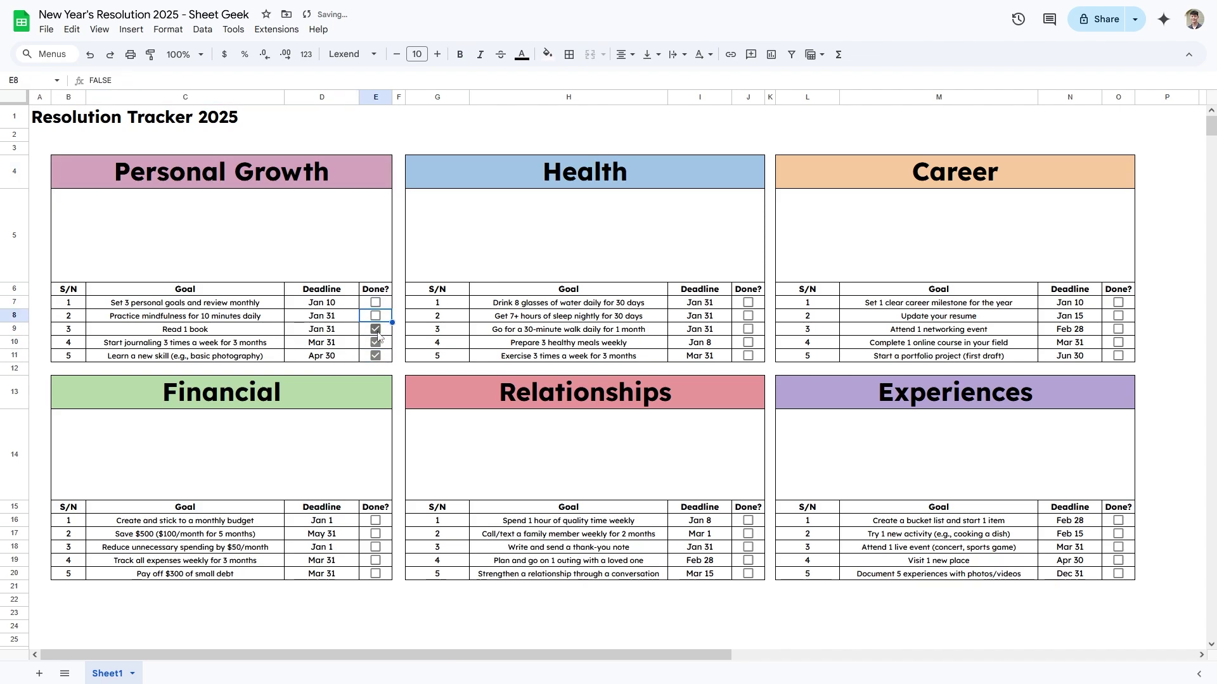
left_click(380, 307)
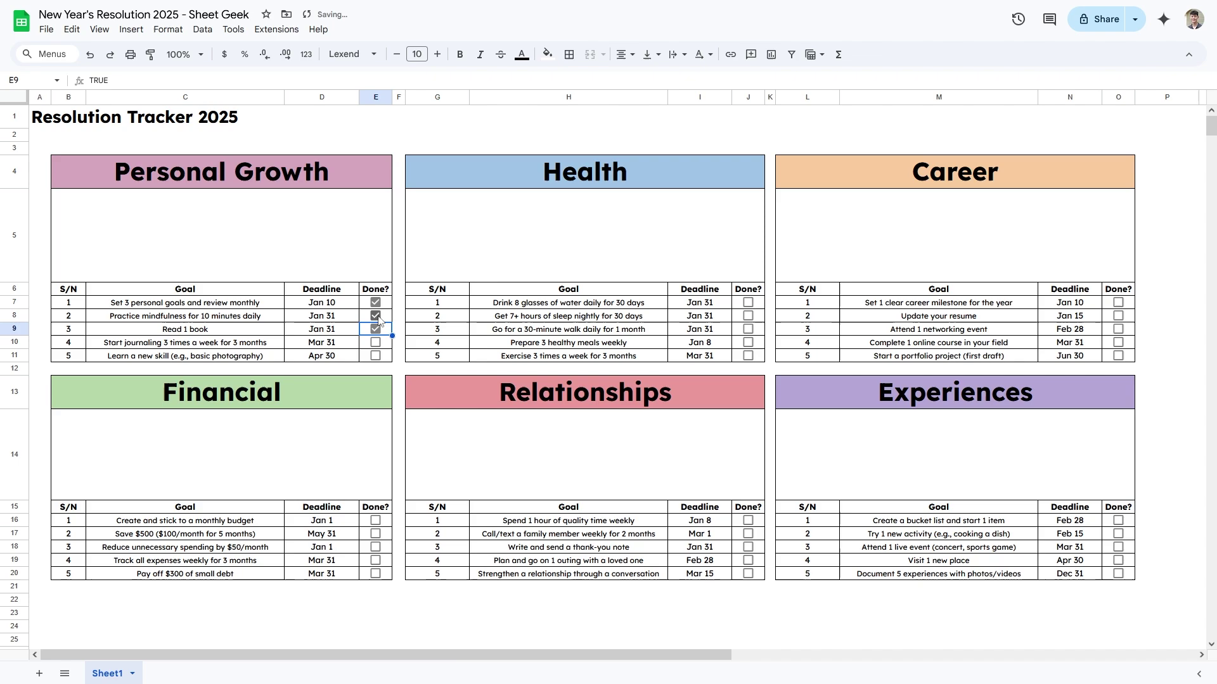
key("ctrl+z")
Step: Enter =COUNTIF(E7:E11,TRUE) in the merged Personal Growth panel cell B5
double_click(182, 241)
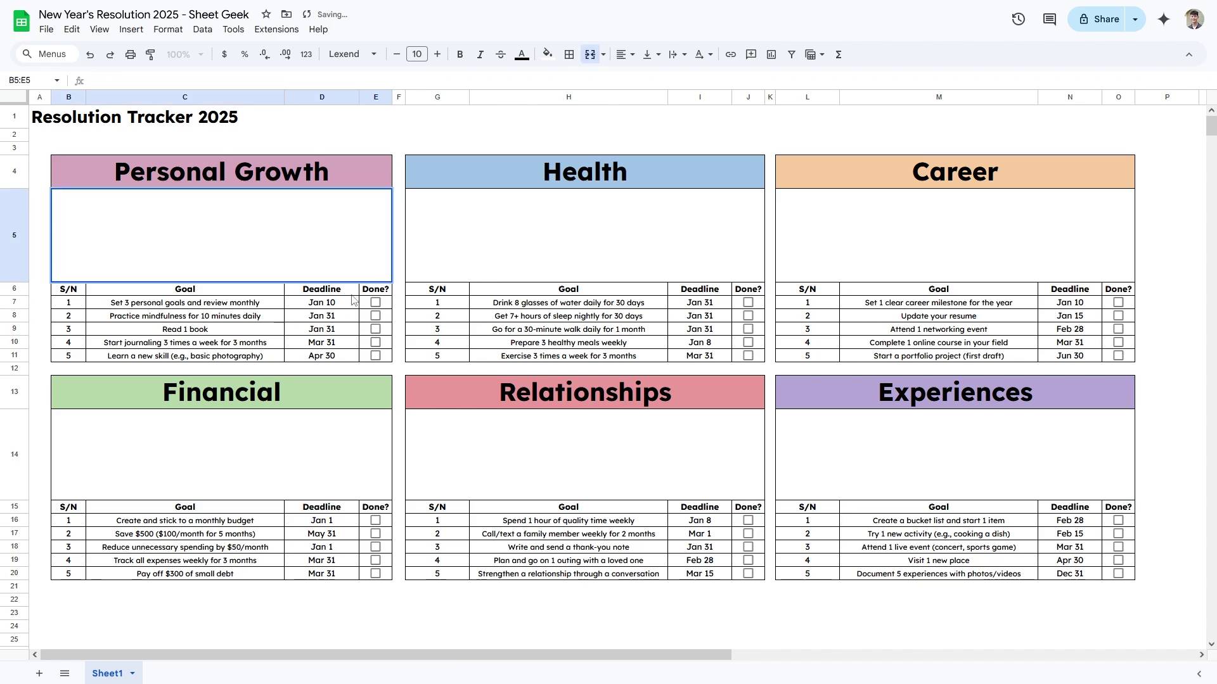
key("ctrl+y")
type("=countif")
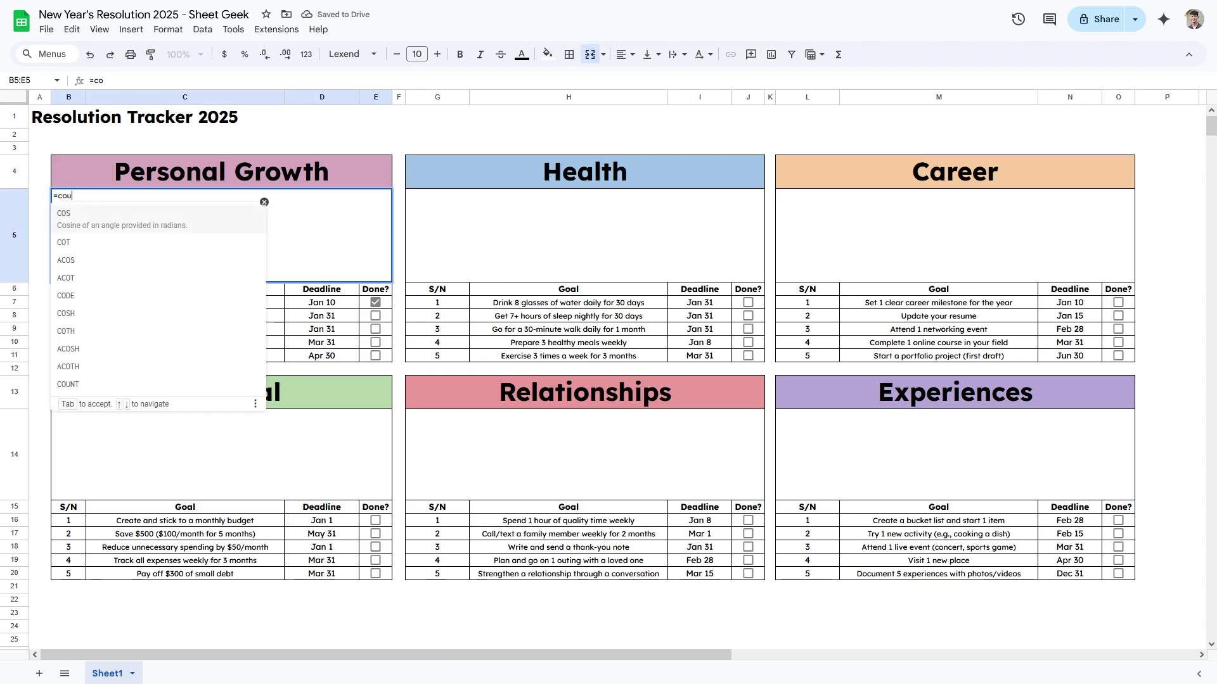
key("Tab")
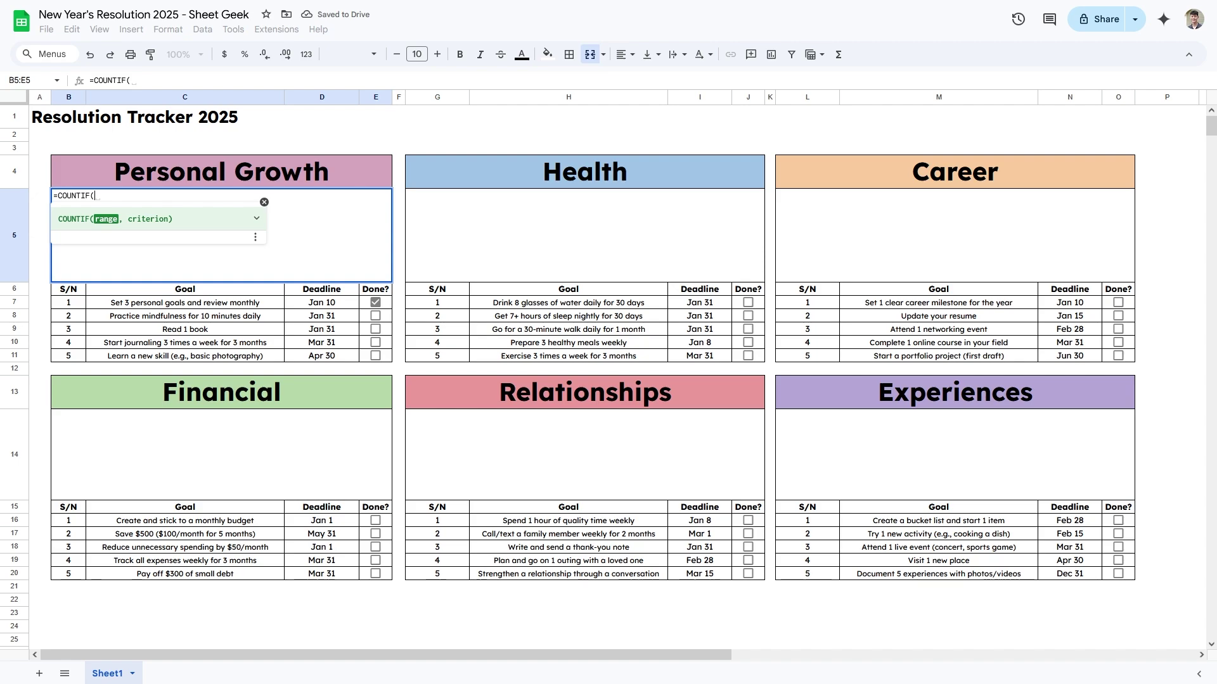
left_click_drag(375, 302, 372, 358)
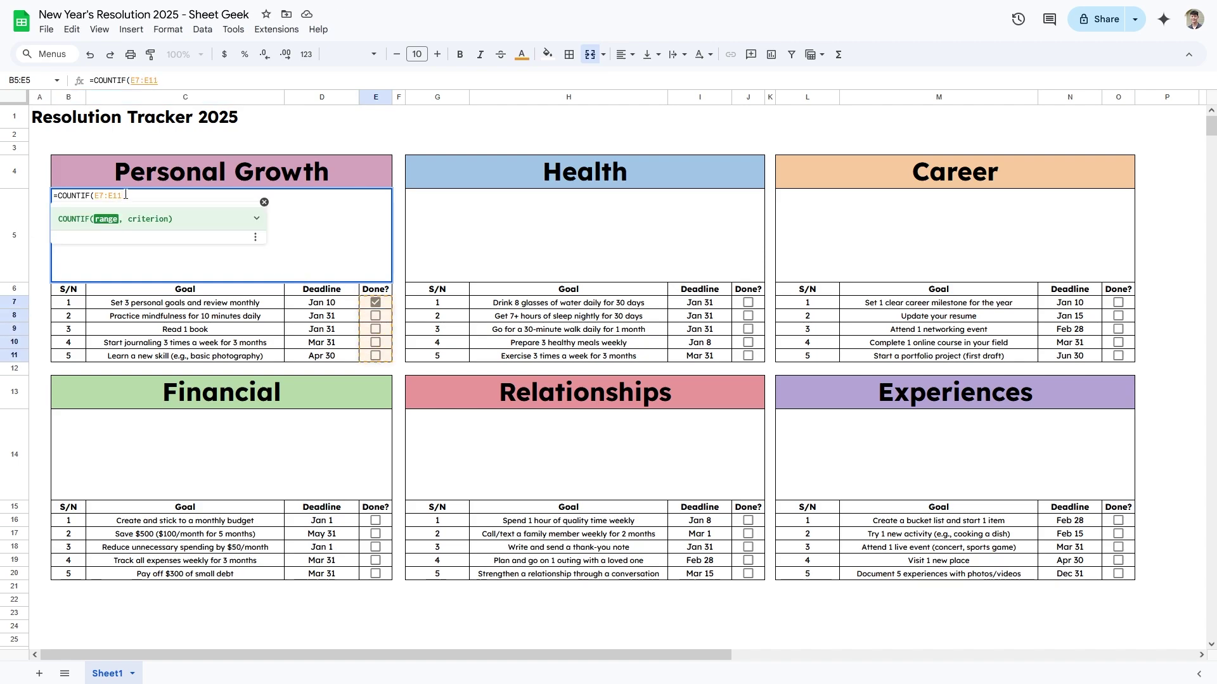
type(",T")
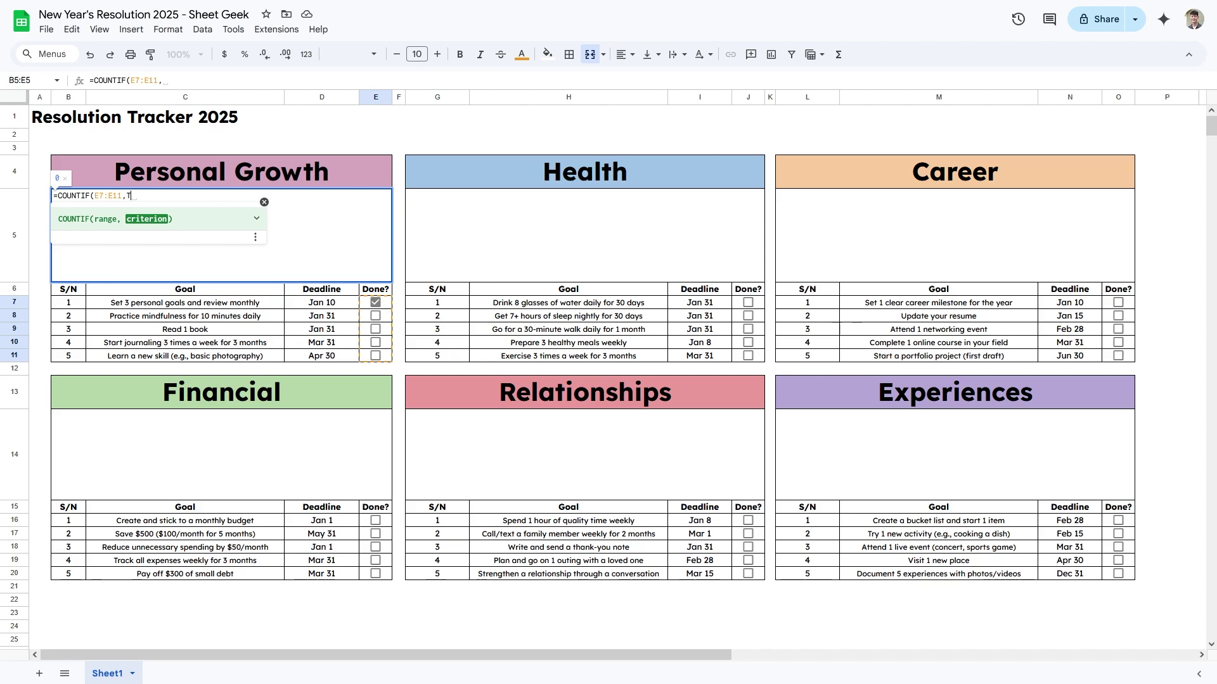
type("RUE)")
key("Return")
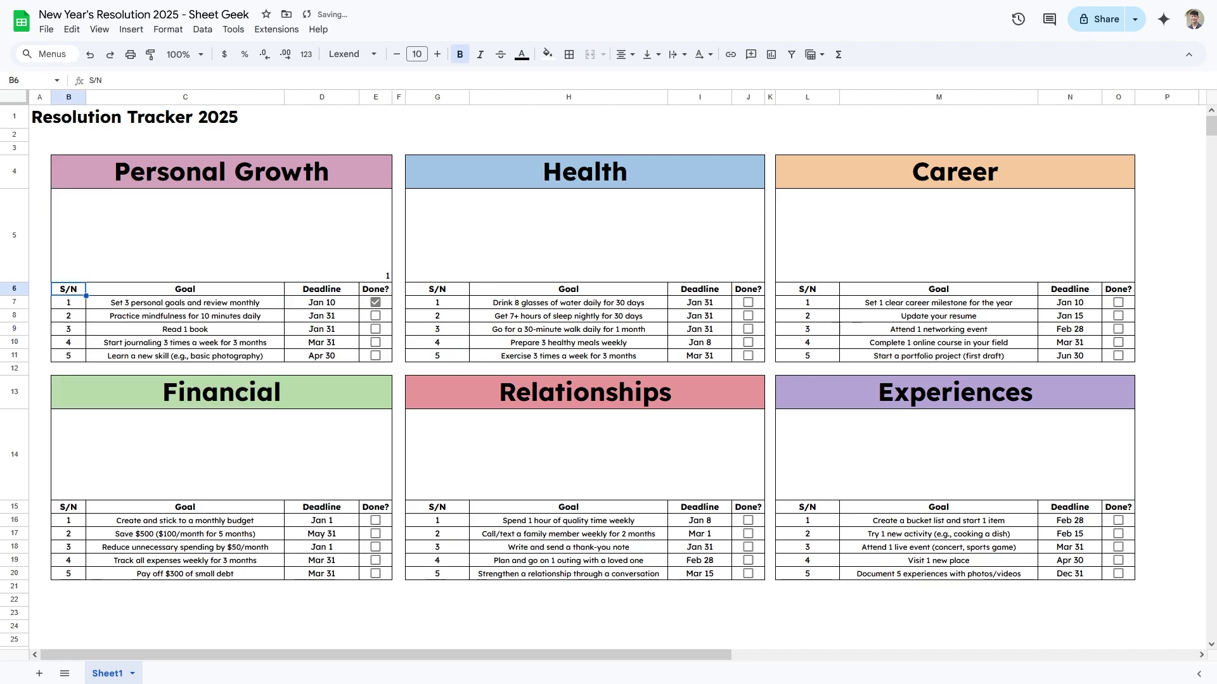
Step: Tick the Done? boxes for goals 2 through 5 to test the count
left_click(385, 308)
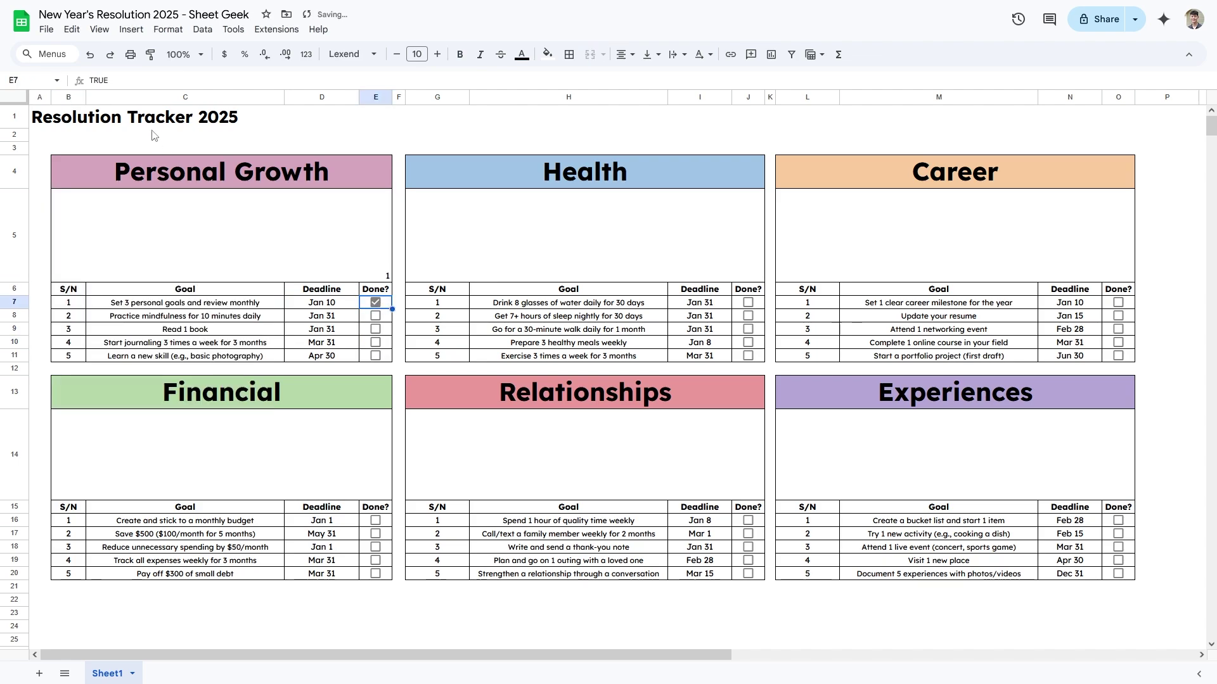
left_click(385, 322)
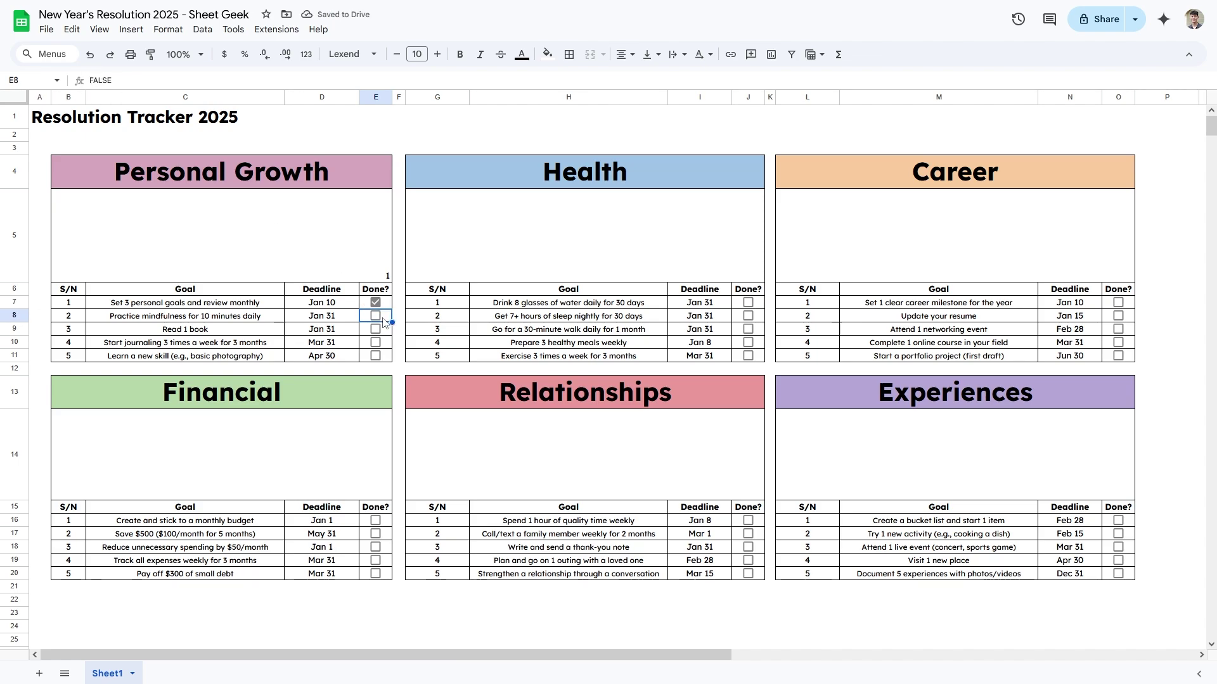
left_click(375, 316)
left_click(375, 329)
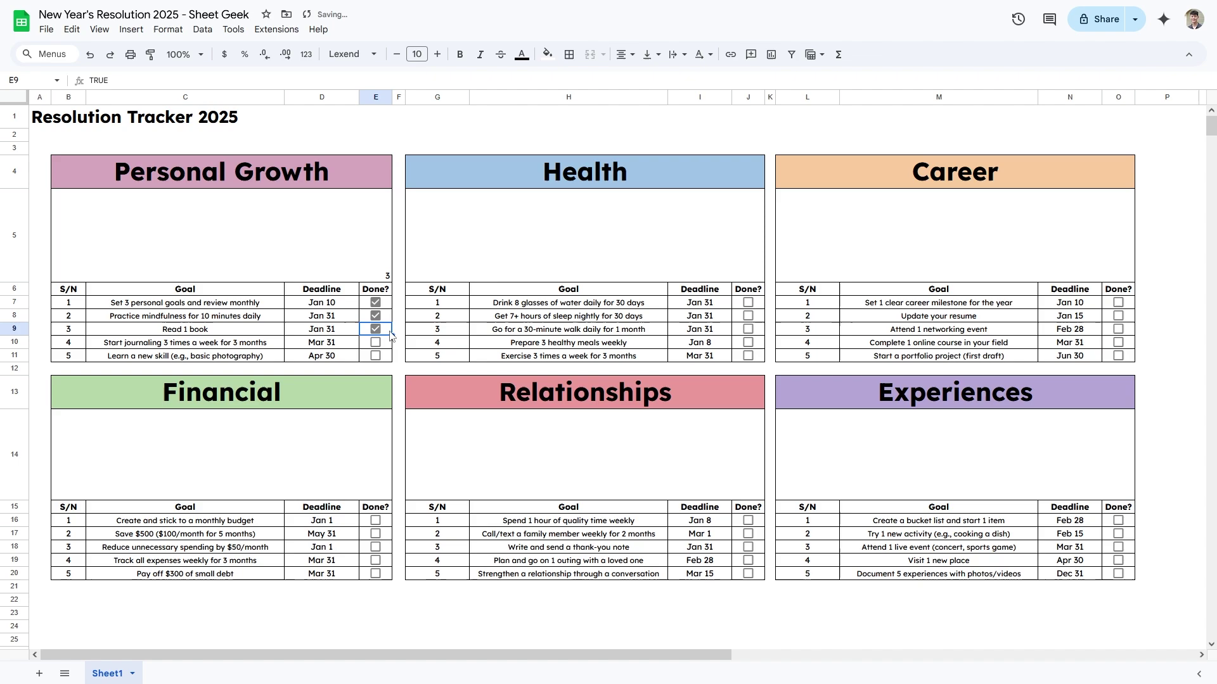
left_click(375, 342)
left_click(375, 355)
Step: Append " / 5" to the Personal Growth COUNTIF formula in B5
left_click(293, 277)
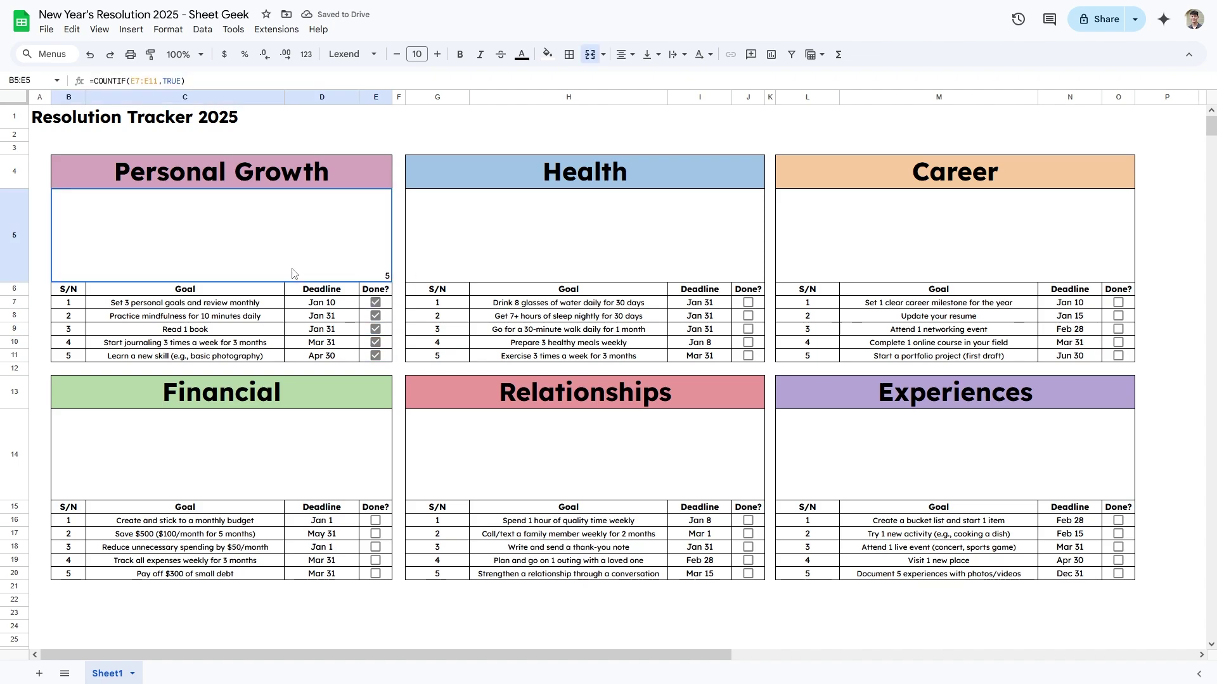
double_click(293, 277)
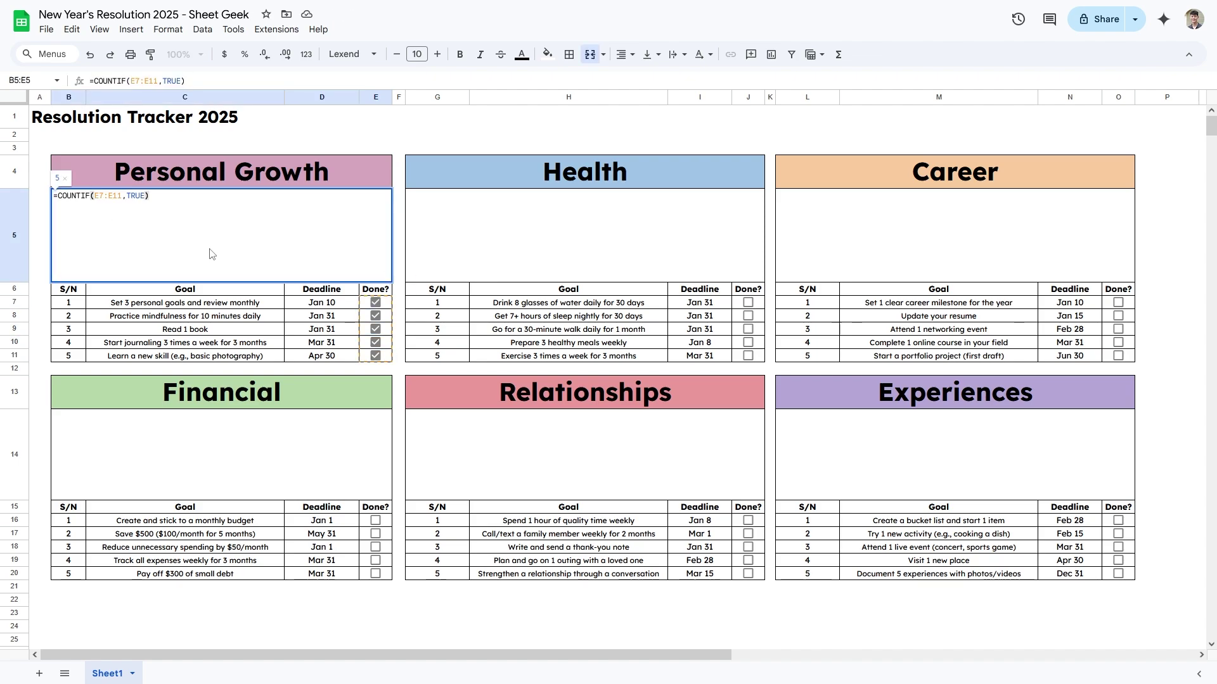
type("&")
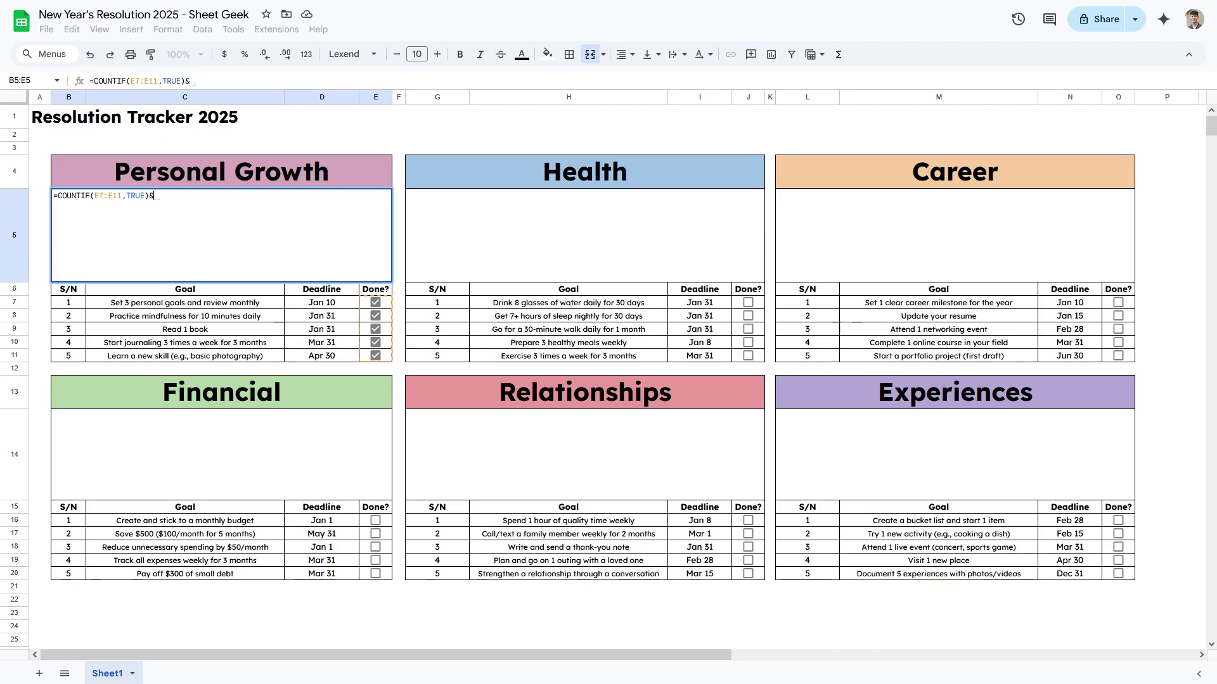
type("\"/")
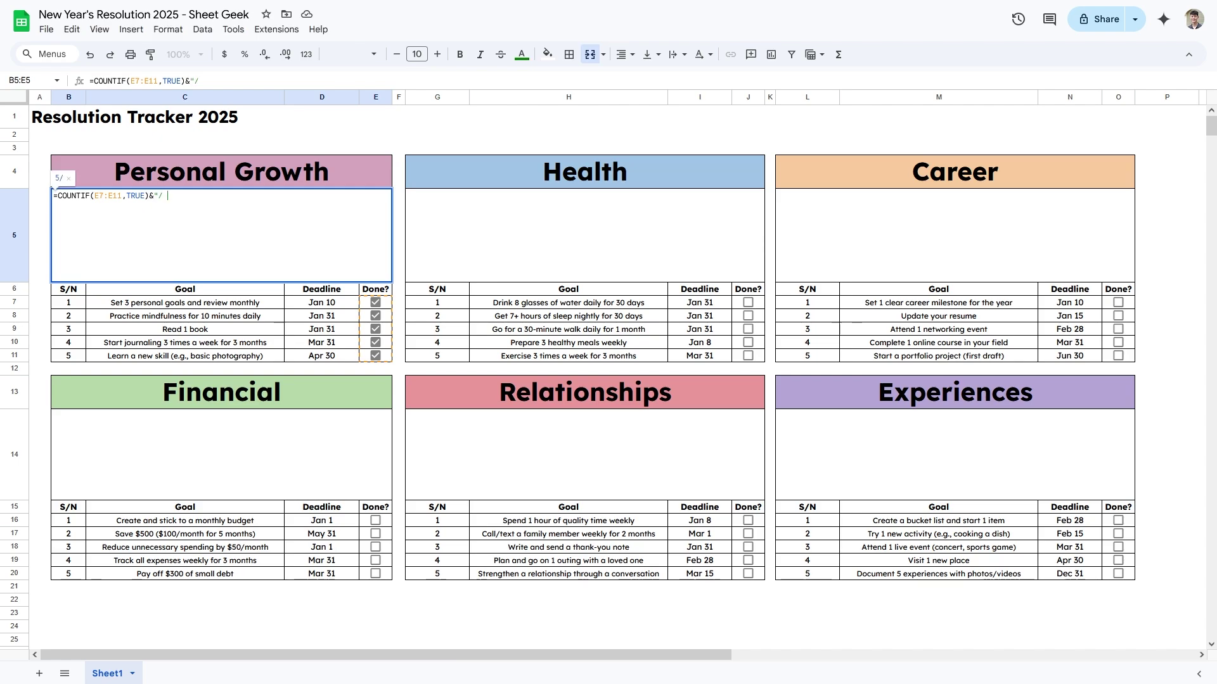
type(" / 5\"")
key("Return")
Step: Center the progress text horizontally and vertically and enlarge its font
left_click(205, 236)
left_click(625, 55)
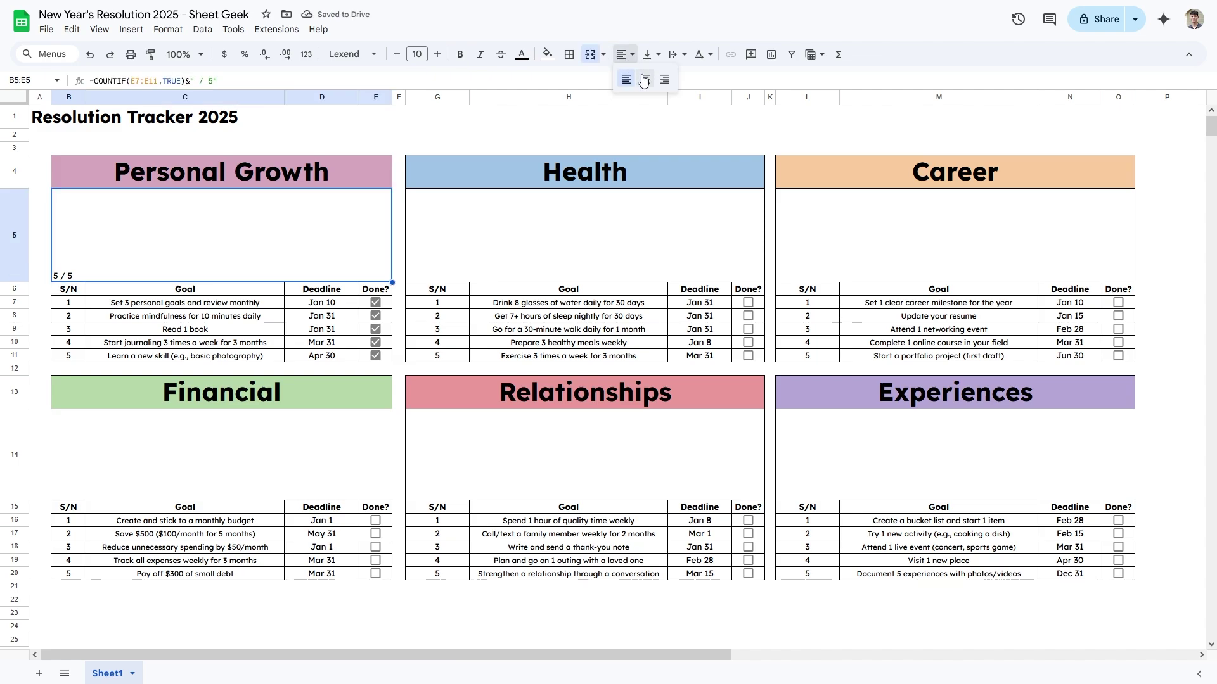
left_click(644, 79)
left_click(652, 55)
left_click(672, 80)
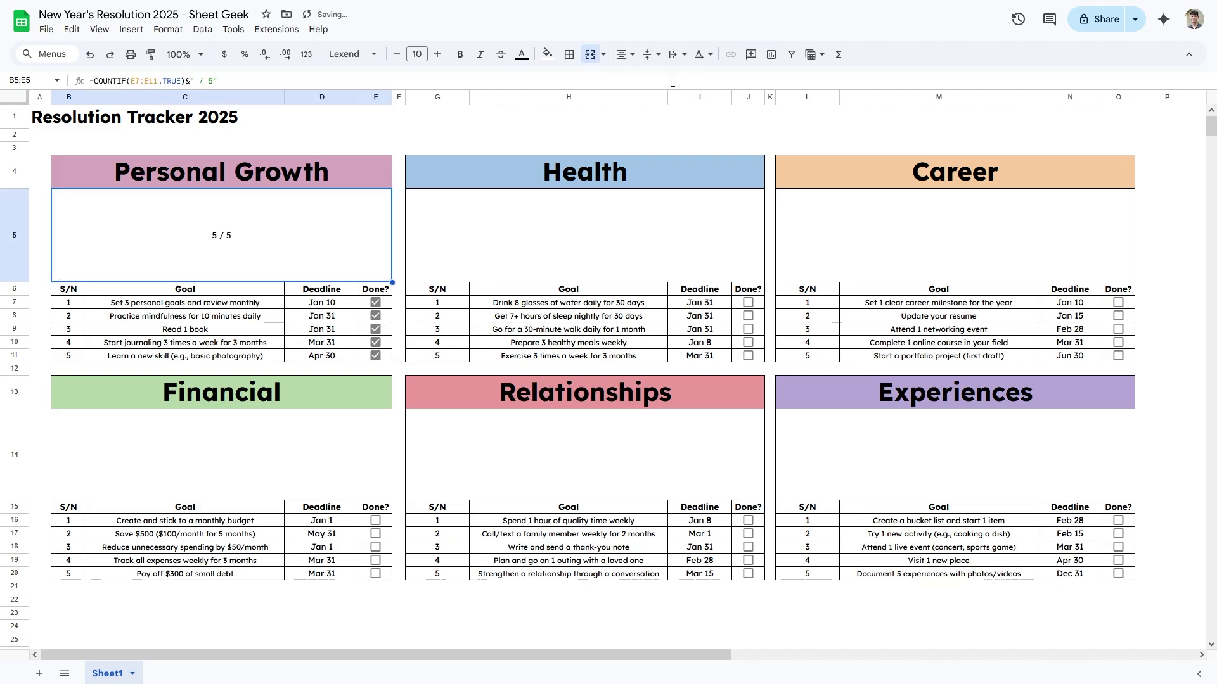
left_click(440, 58)
Step: Untick all five goals, then tick them one by one to test the counter
left_click(375, 355)
left_click(375, 342)
left_click(375, 329)
left_click(375, 315)
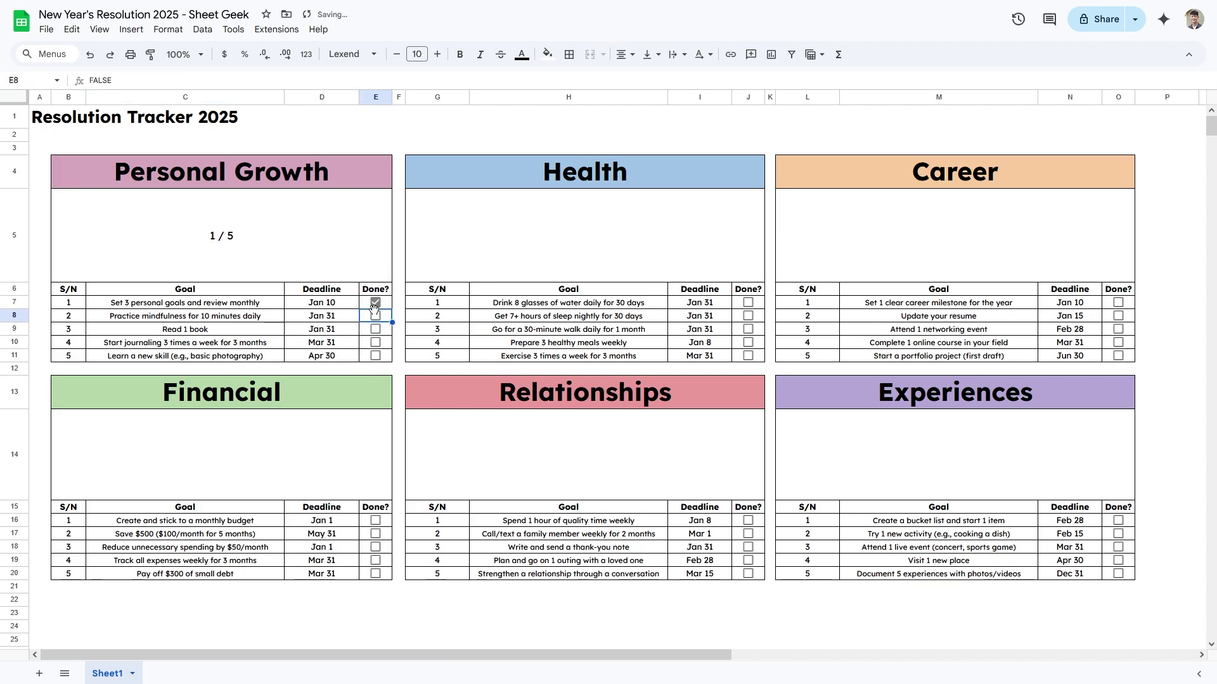
left_click(375, 302)
left_click(375, 303)
left_click(375, 315)
left_click(375, 329)
left_click(375, 342)
left_click(375, 355)
Step: Untick all the goals again so the panel reads 0 / 5
left_click(375, 302)
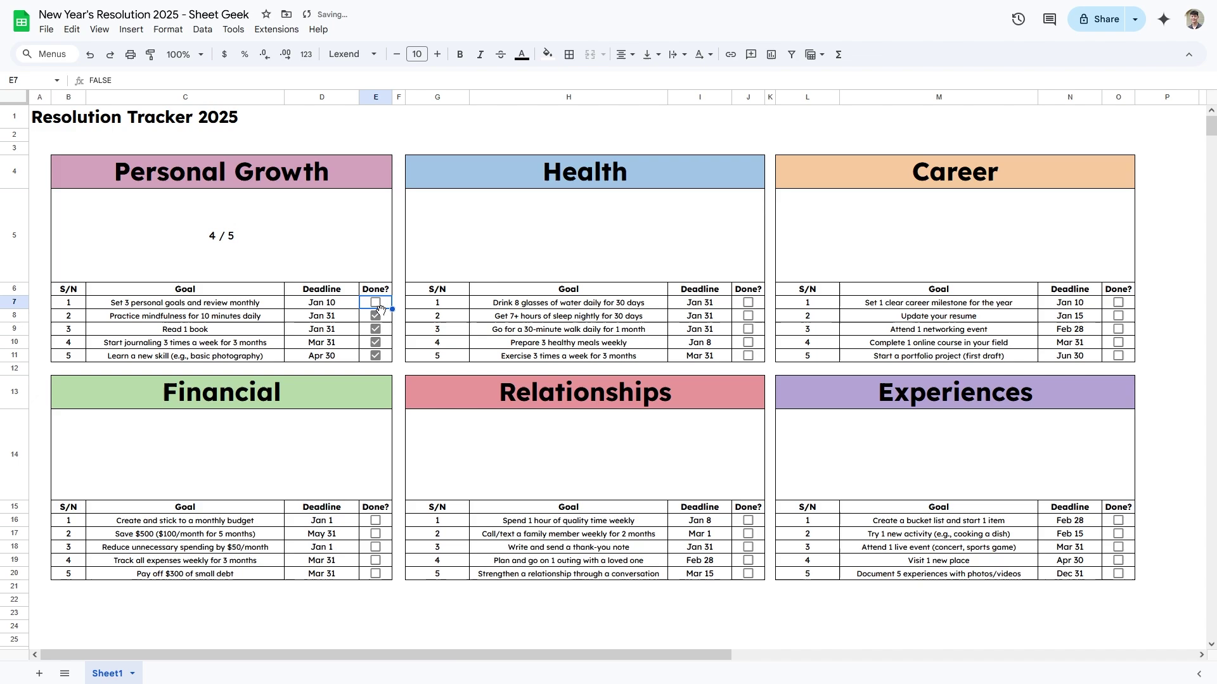
left_click(375, 355, "shift")
key("space")
left_click(320, 236)
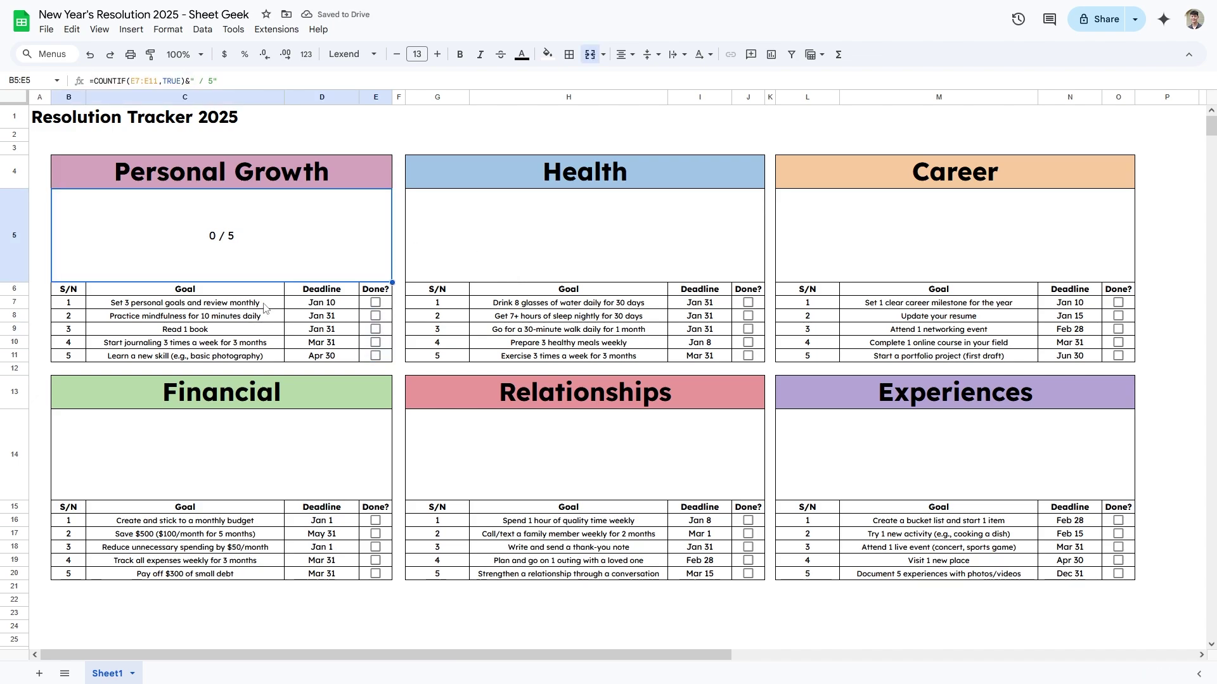
Step: Insert a doughnut chart, clear its data range, and close the chart editor
left_click(771, 55)
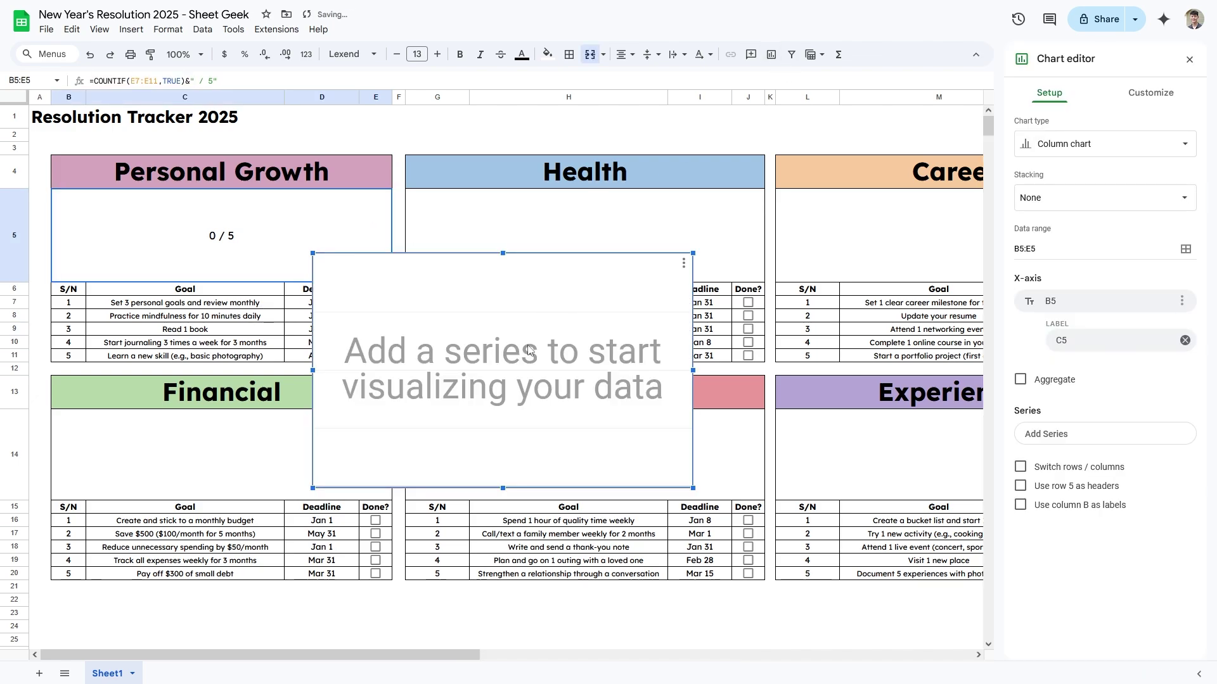
left_click(1045, 144)
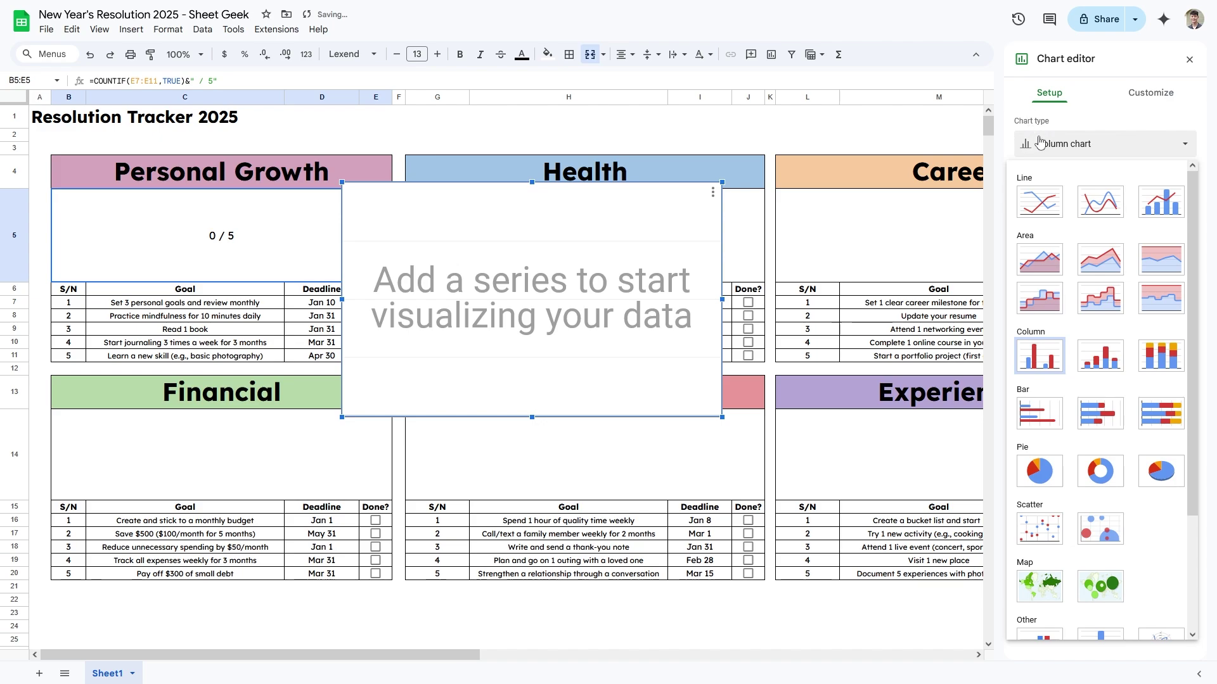
left_click(1100, 470)
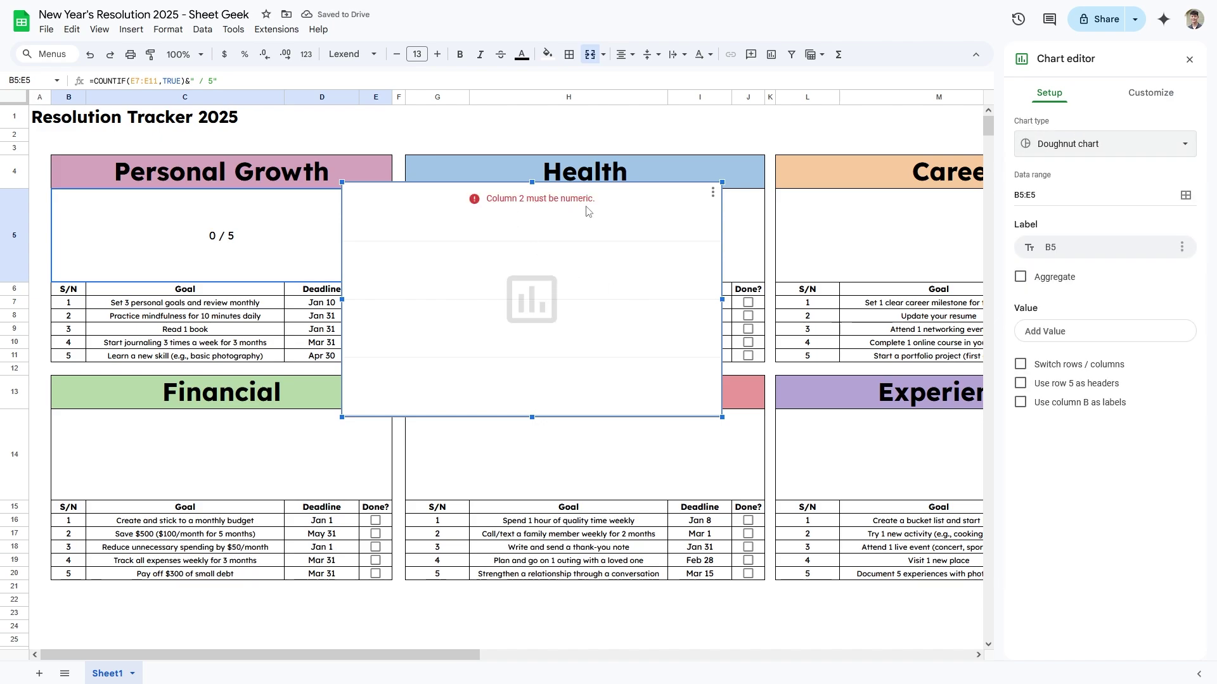
left_click(1015, 198)
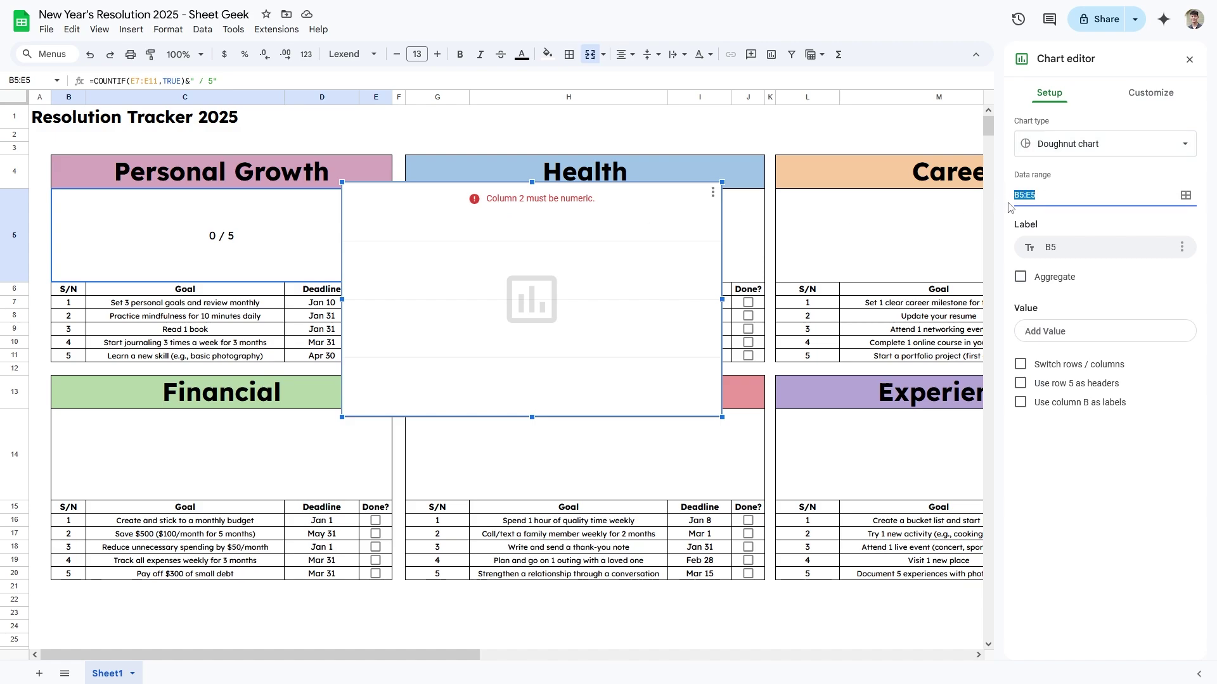
key("BackSpace")
key("Escape")
left_click(263, 150)
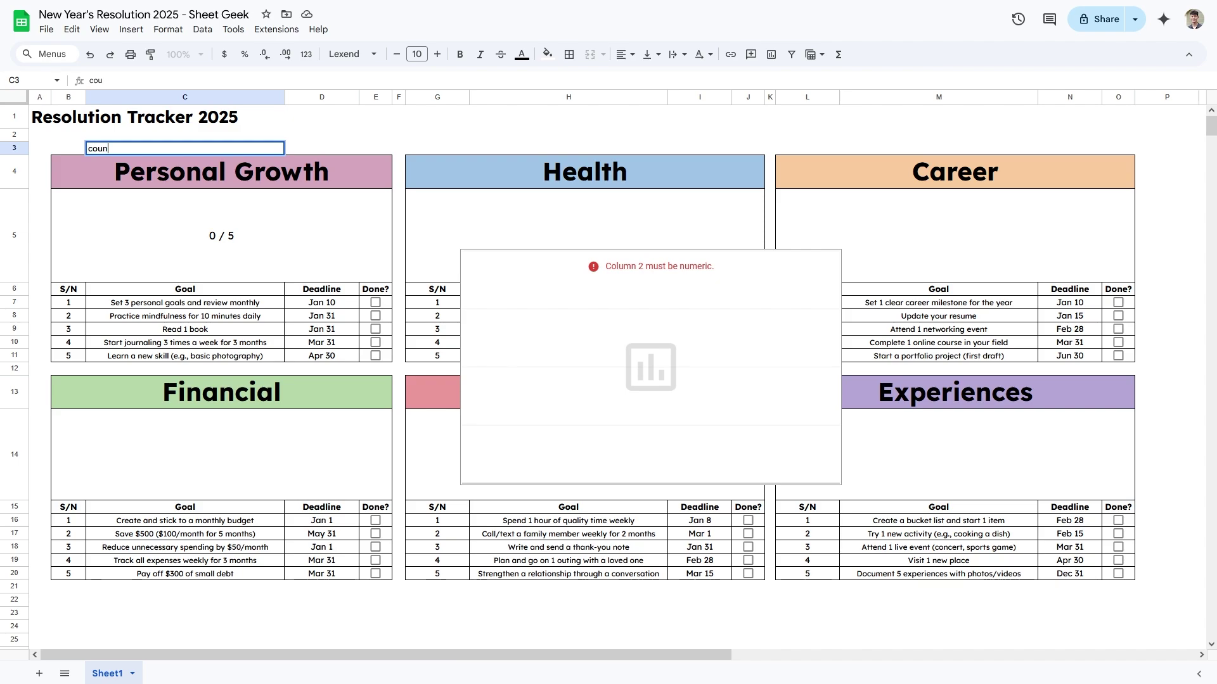
Step: Enter =COUNTIF(E7:E11,TRUE) in C3 to count the ticked goals
type("coun")
key("BackSpace")
key("BackSpace")
key("BackSpace")
key("BackSpace")
type("=cou")
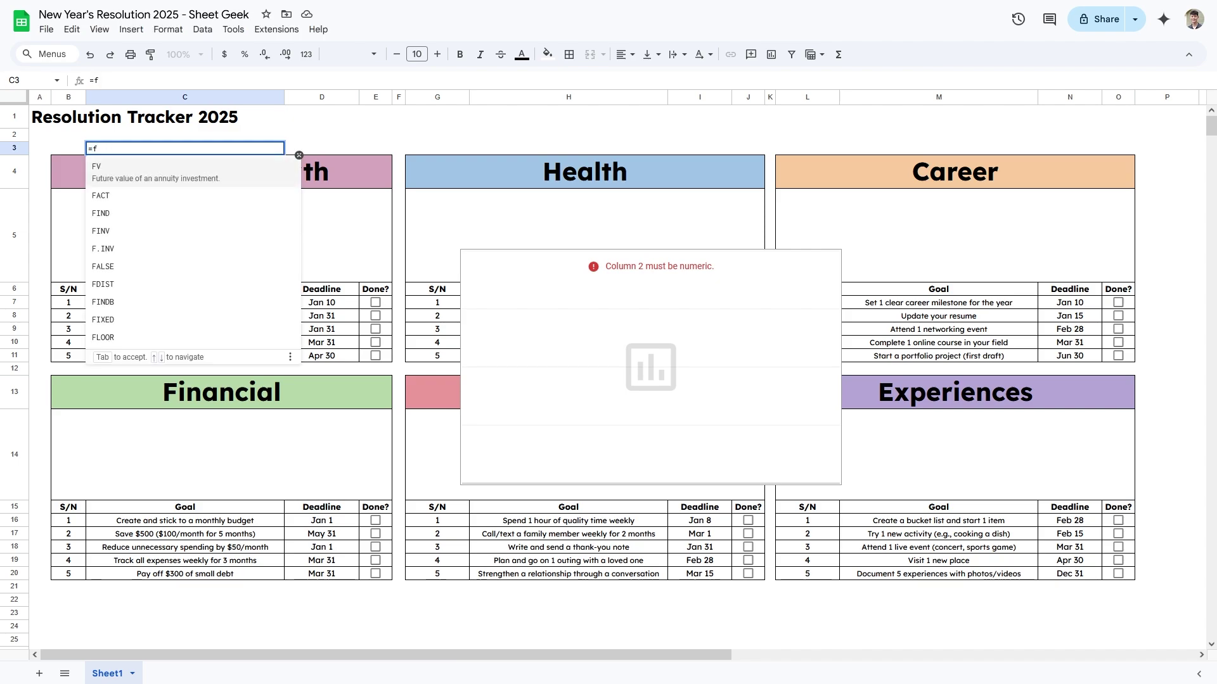
type("ntif")
key("Tab")
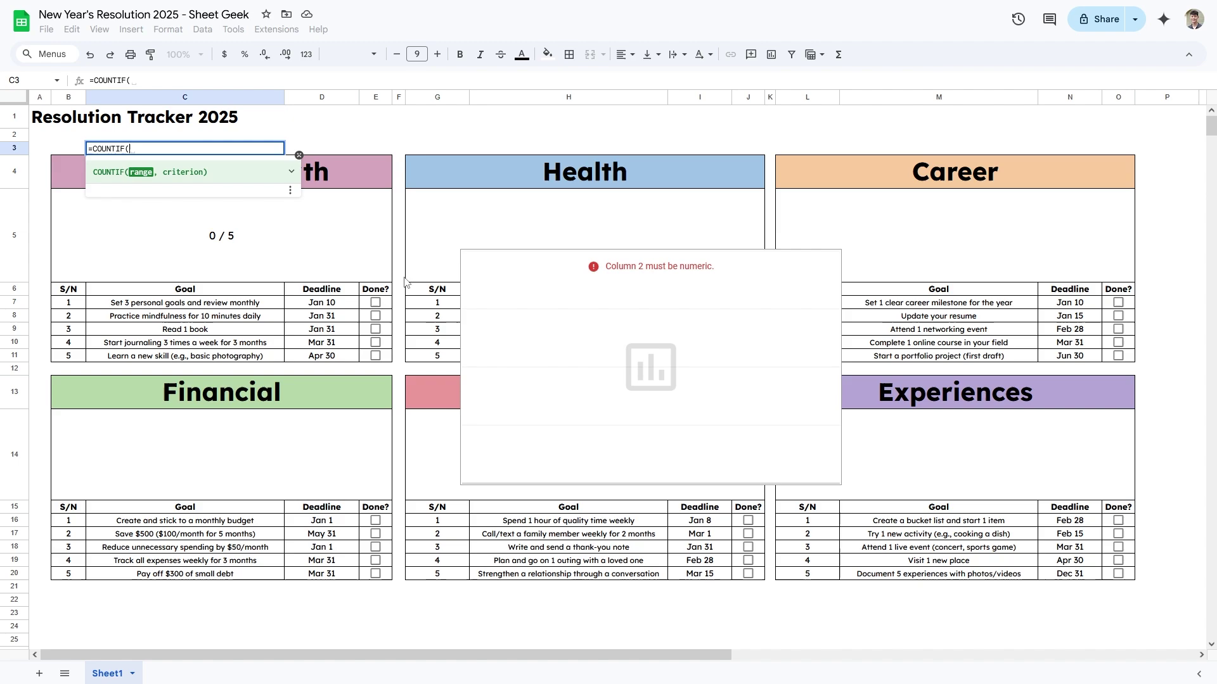
left_click_drag(369, 309, 374, 357)
type(",")
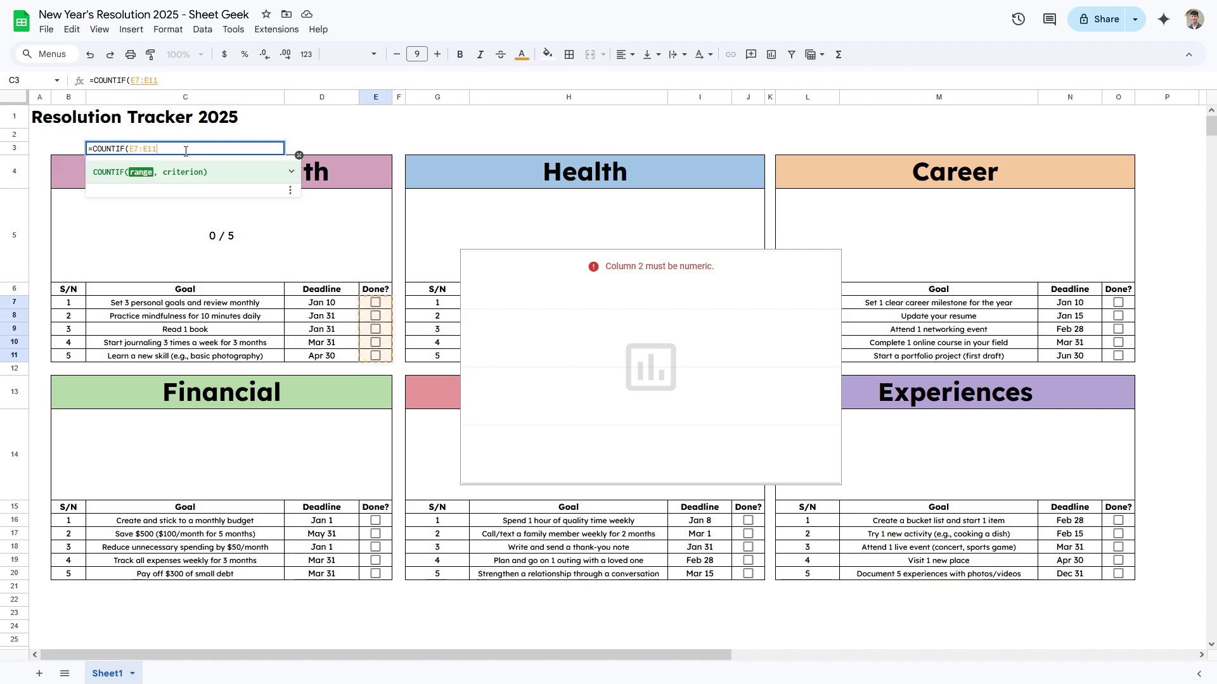
type("true")
key("Return")
left_click(265, 149)
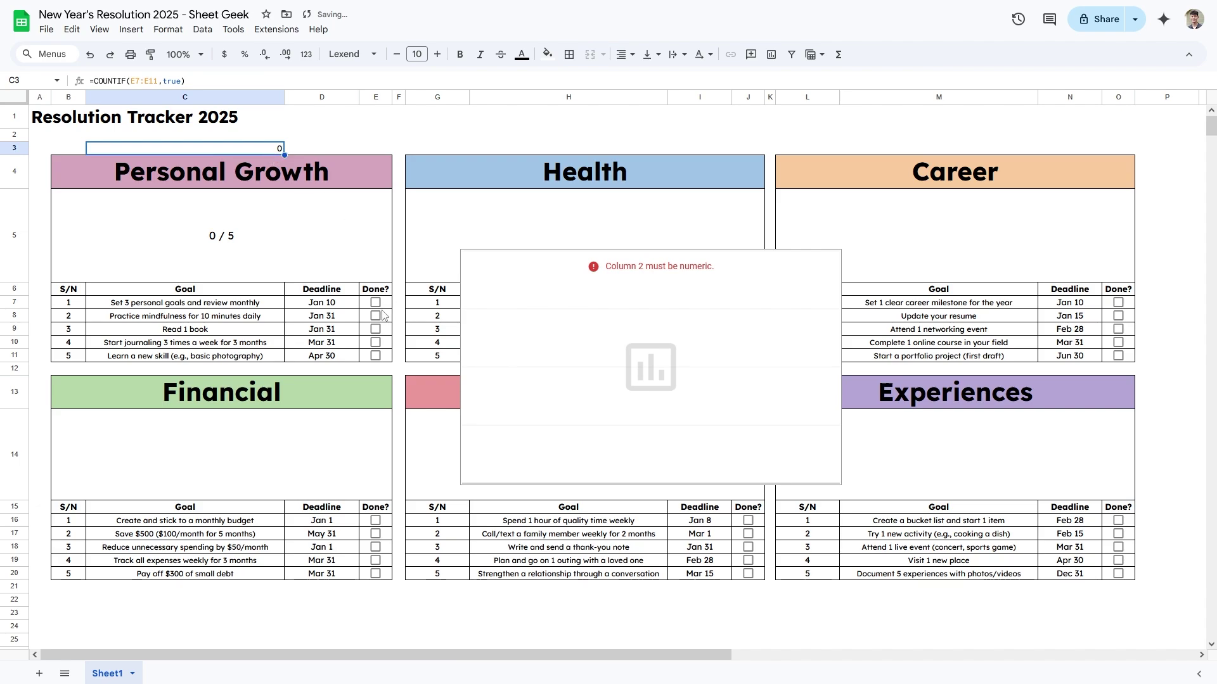
Step: Enter =5-C3 in D3 to count the remaining goals
left_click(325, 151)
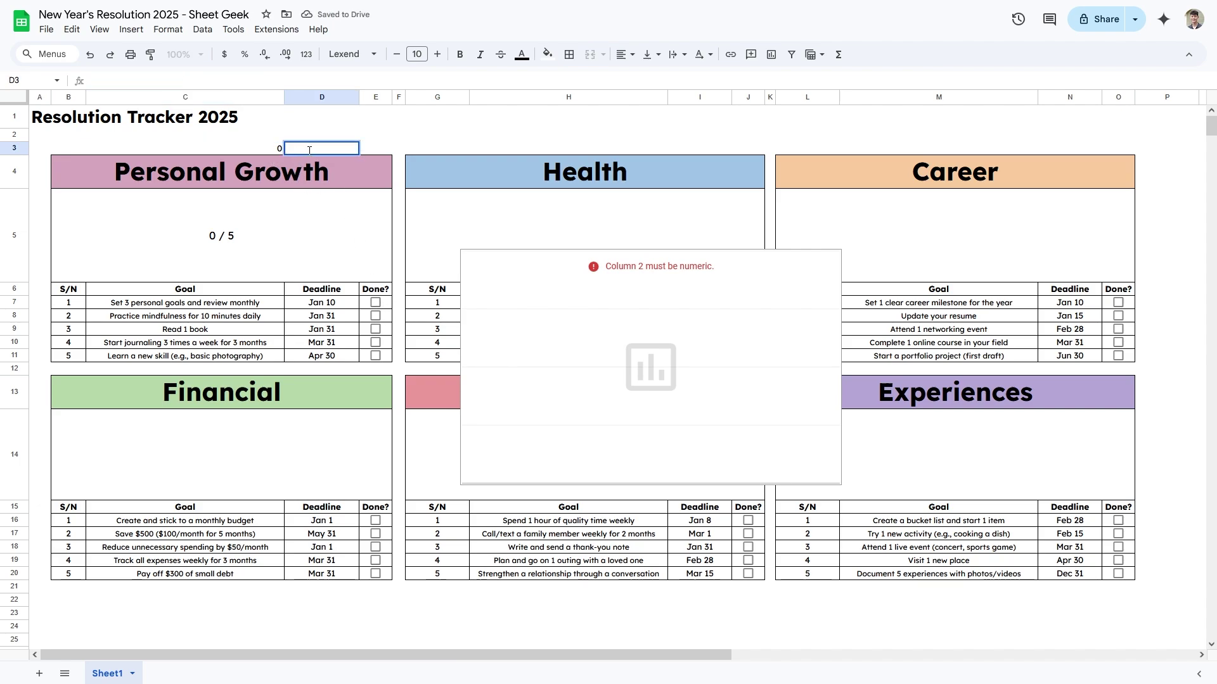
double_click(309, 151)
type("=5-")
left_click(271, 149)
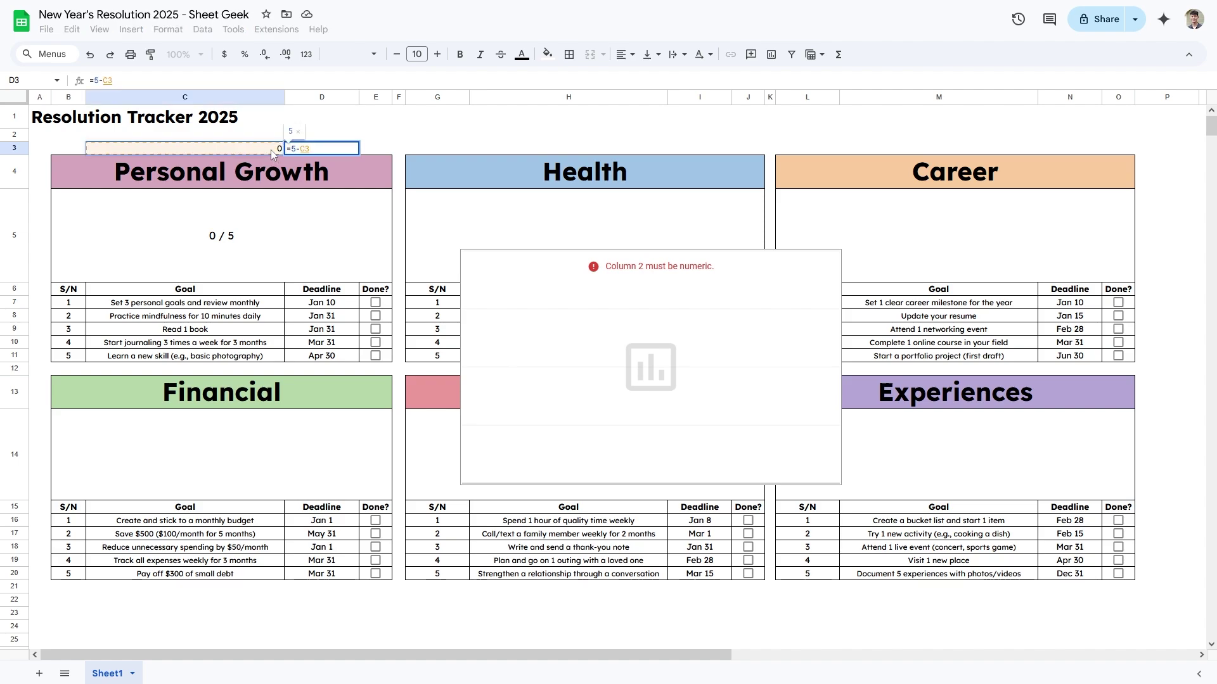
key("Return")
Step: Tick all five Personal Growth Done? boxes
left_click(375, 305)
left_click(375, 316)
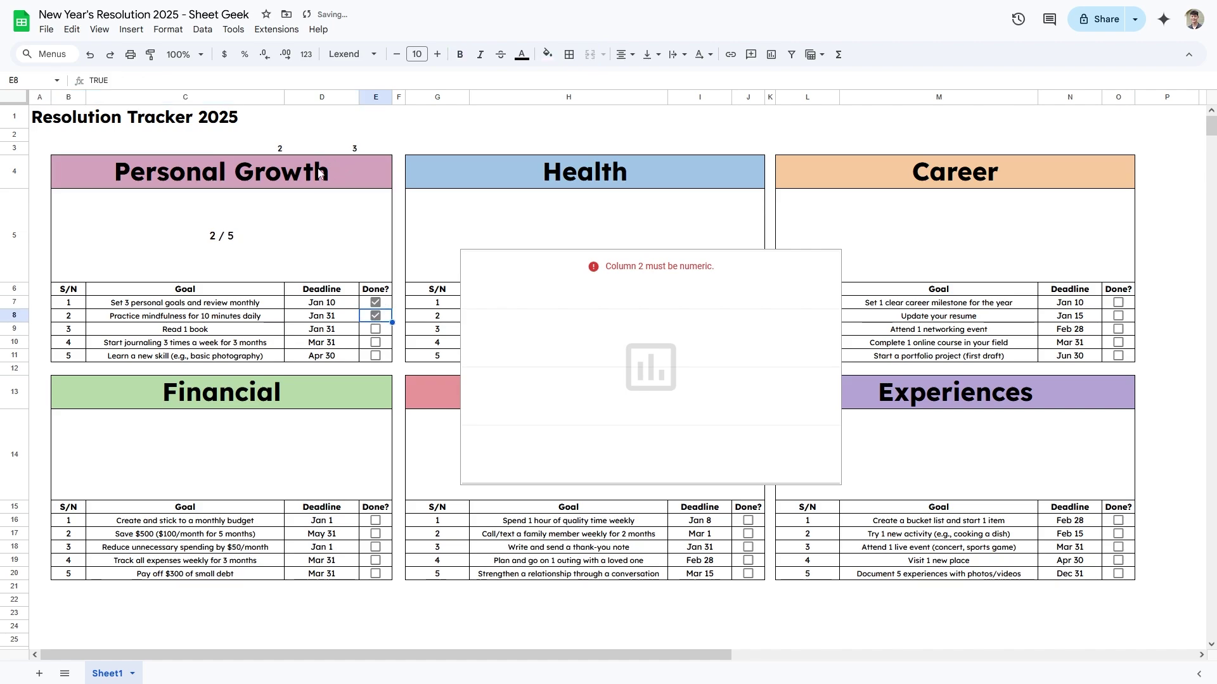
left_click(375, 329)
left_click(375, 342)
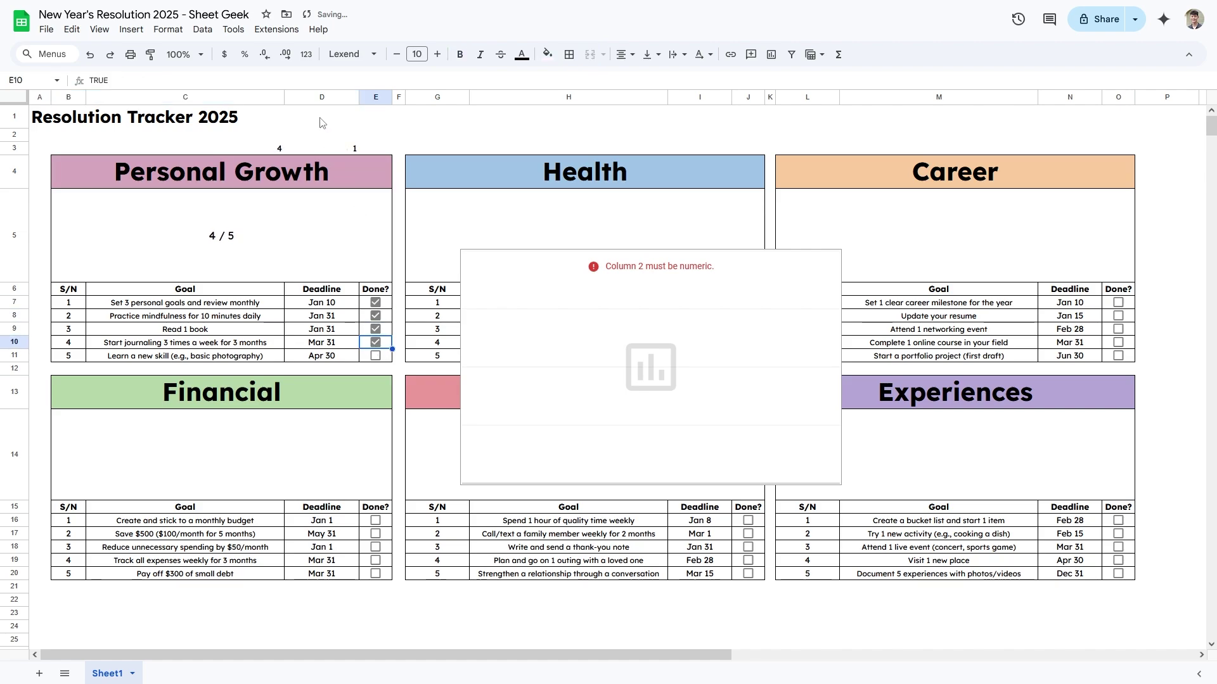
key("Down")
key("space")
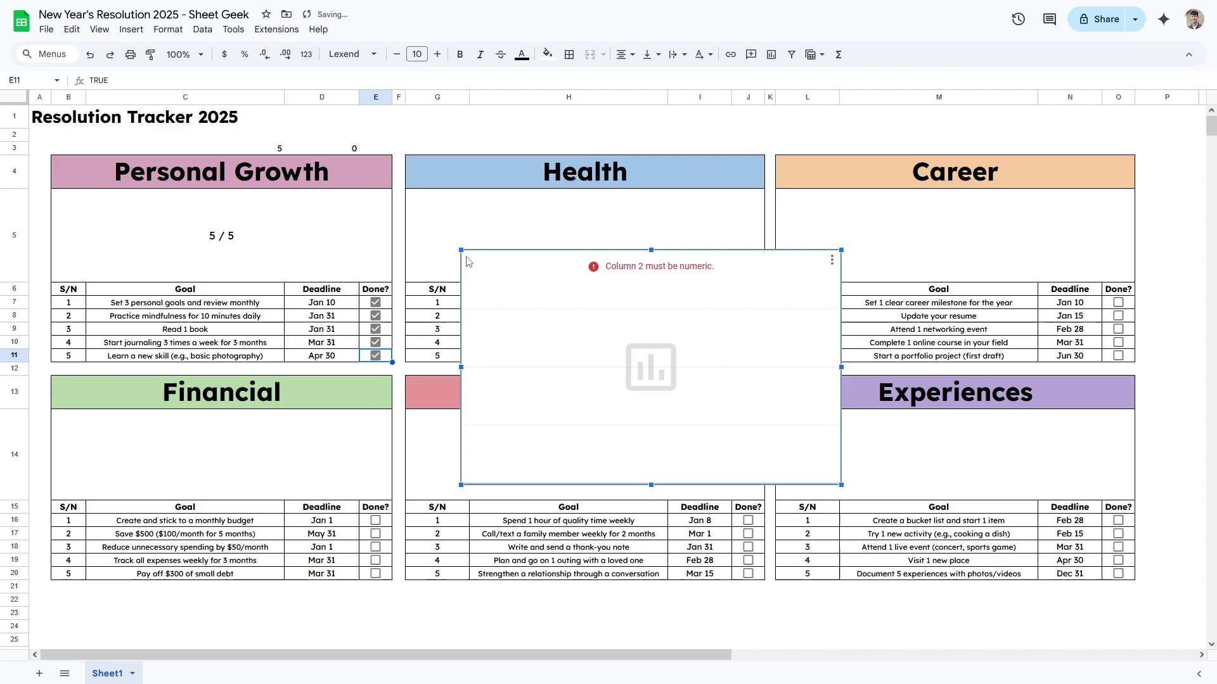
Step: Move the chart over Personal Growth and plot C3:D3 with rows/columns switched
left_click_drag(461, 250, 517, 302)
left_click_drag(607, 372, 268, 273)
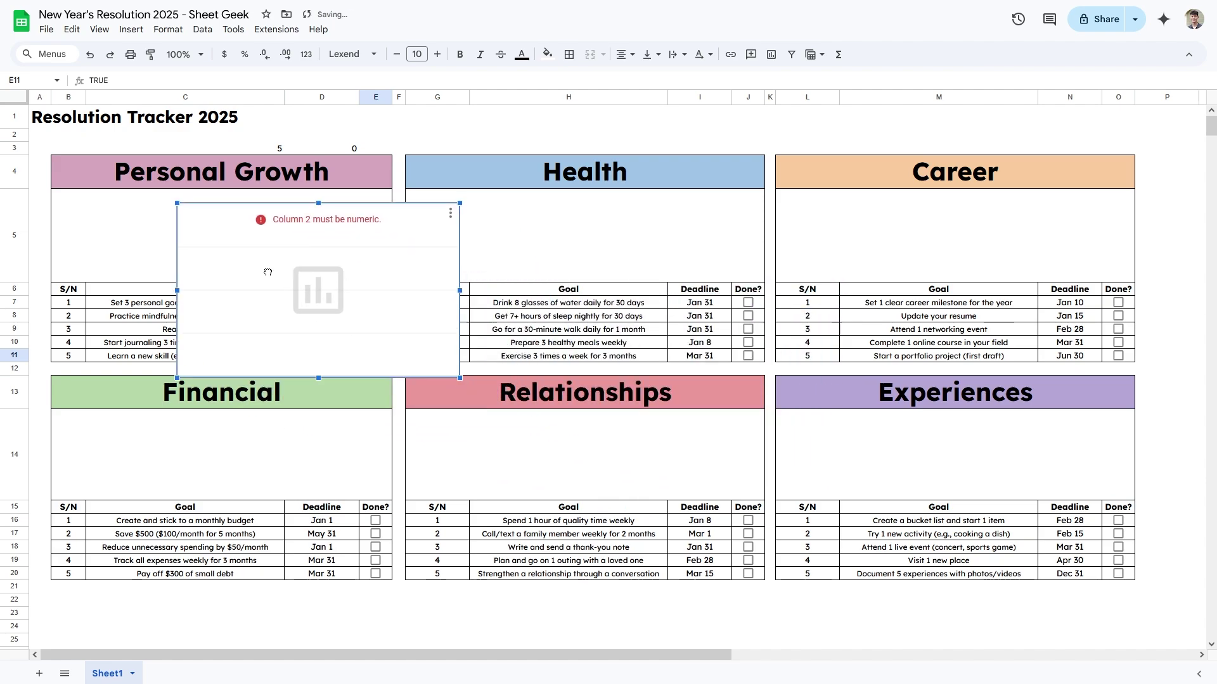
double_click(306, 277)
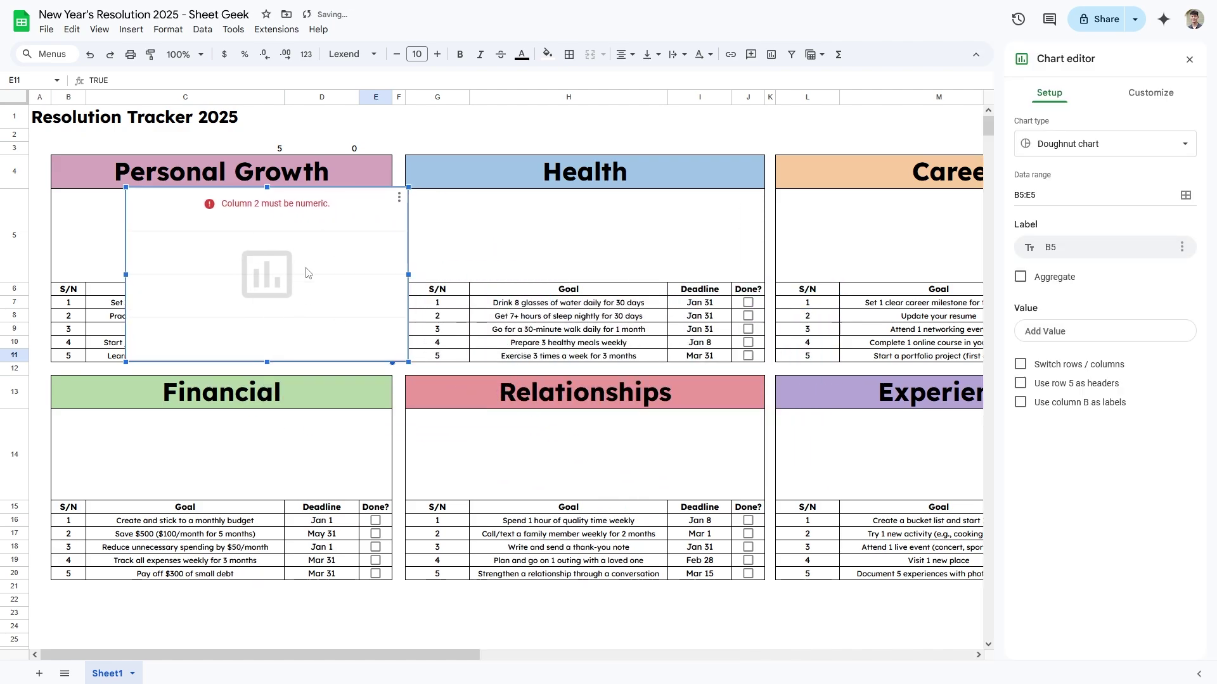
left_click(1029, 198)
key("BackSpace")
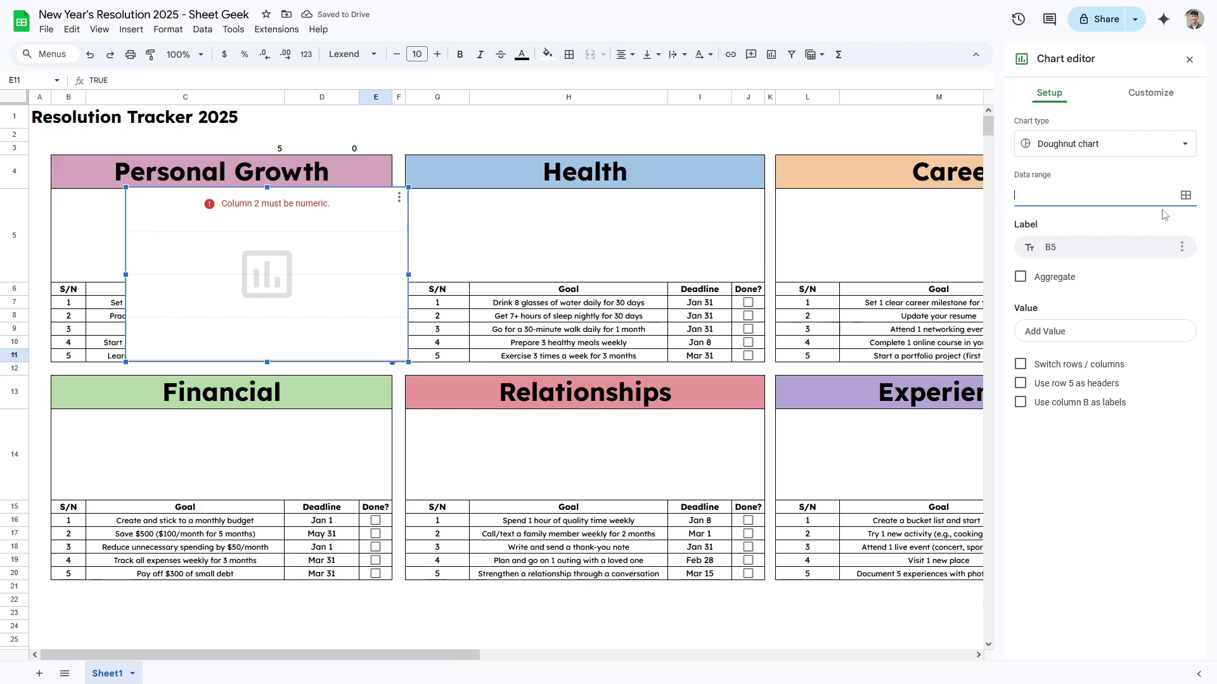
left_click(1186, 195)
left_click_drag(267, 149, 307, 153)
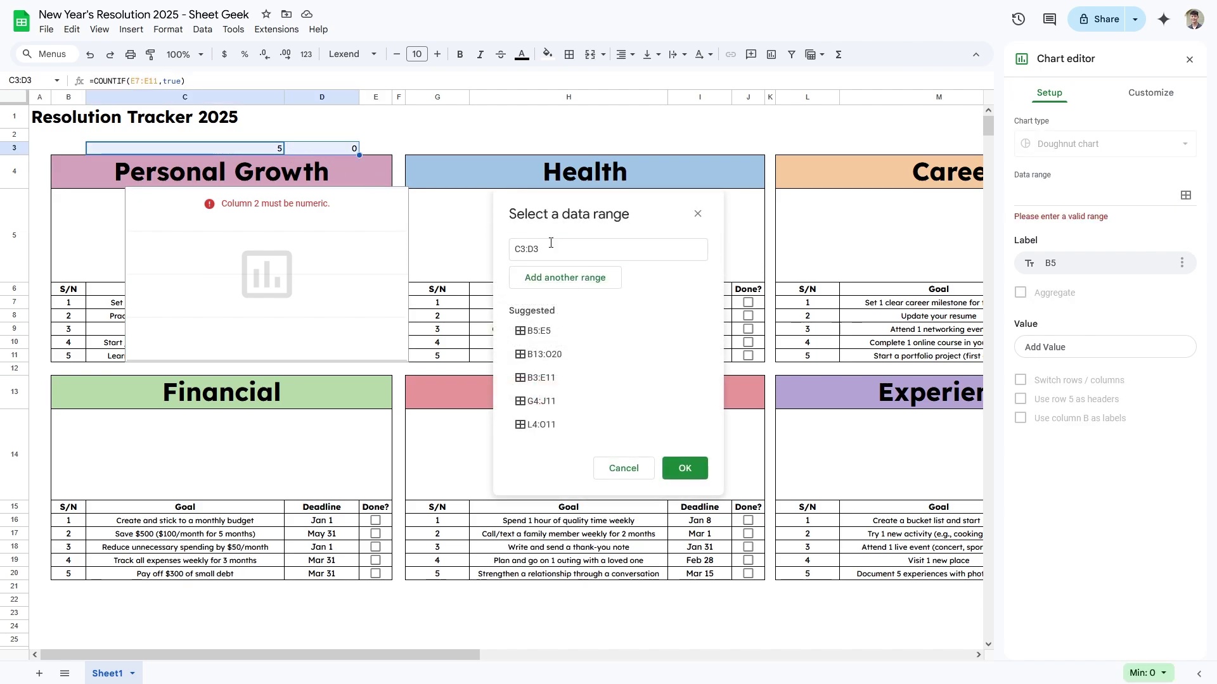
left_click(696, 467)
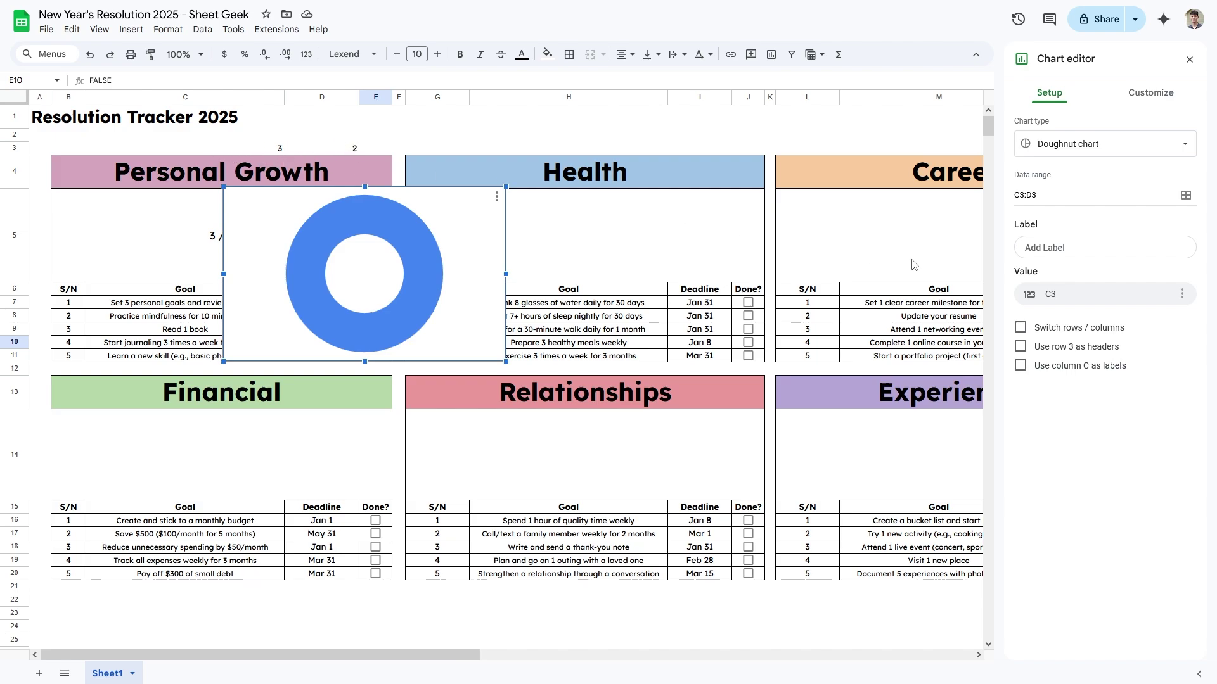
left_click(1059, 336)
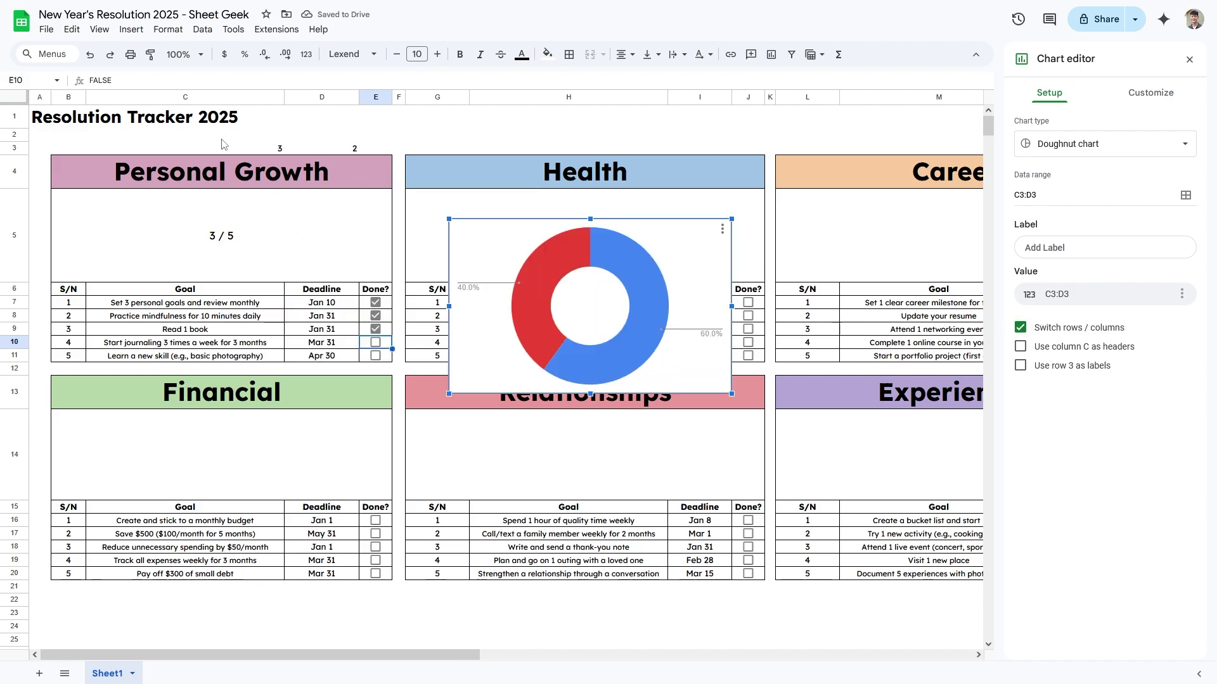
Step: Color the doughnut's first slice green and keep the second slice red
left_click(633, 336)
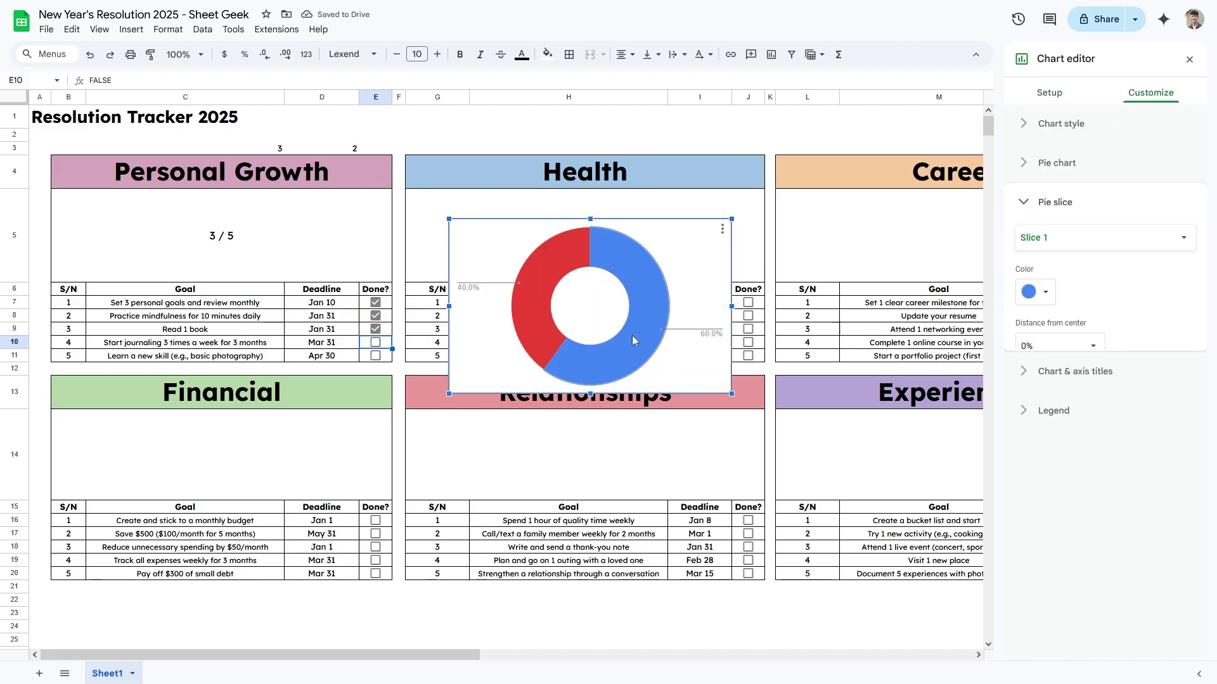
left_click(1046, 292)
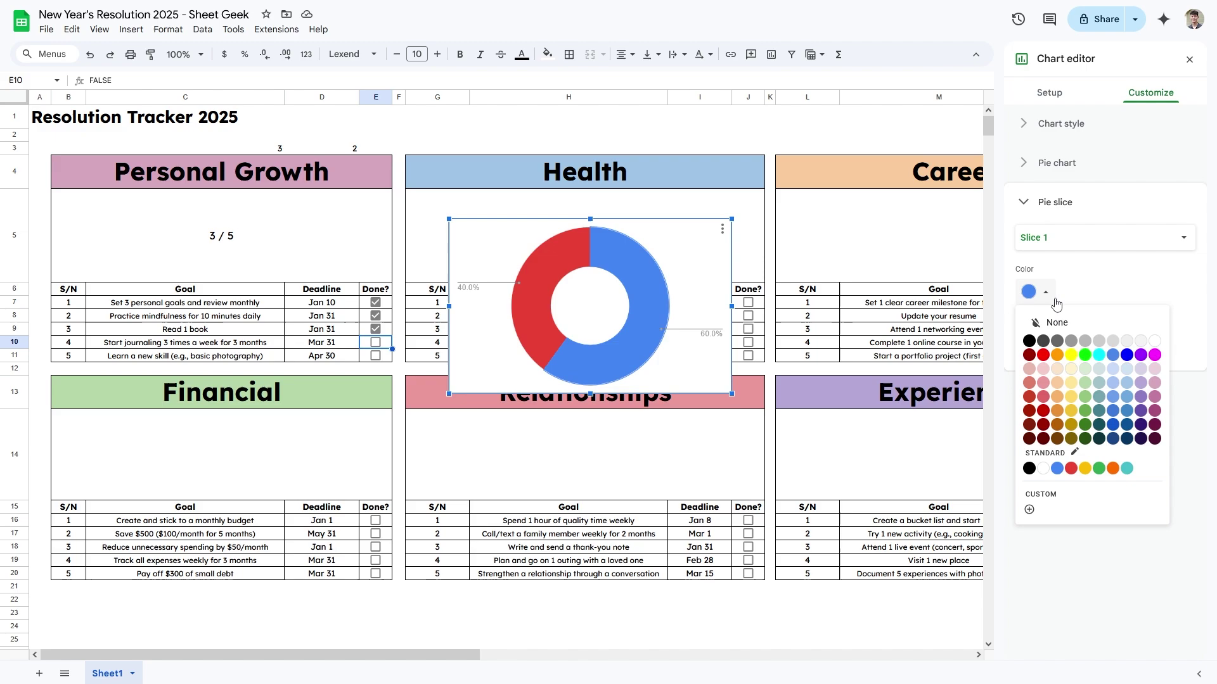
left_click(1101, 470)
left_click(1040, 292)
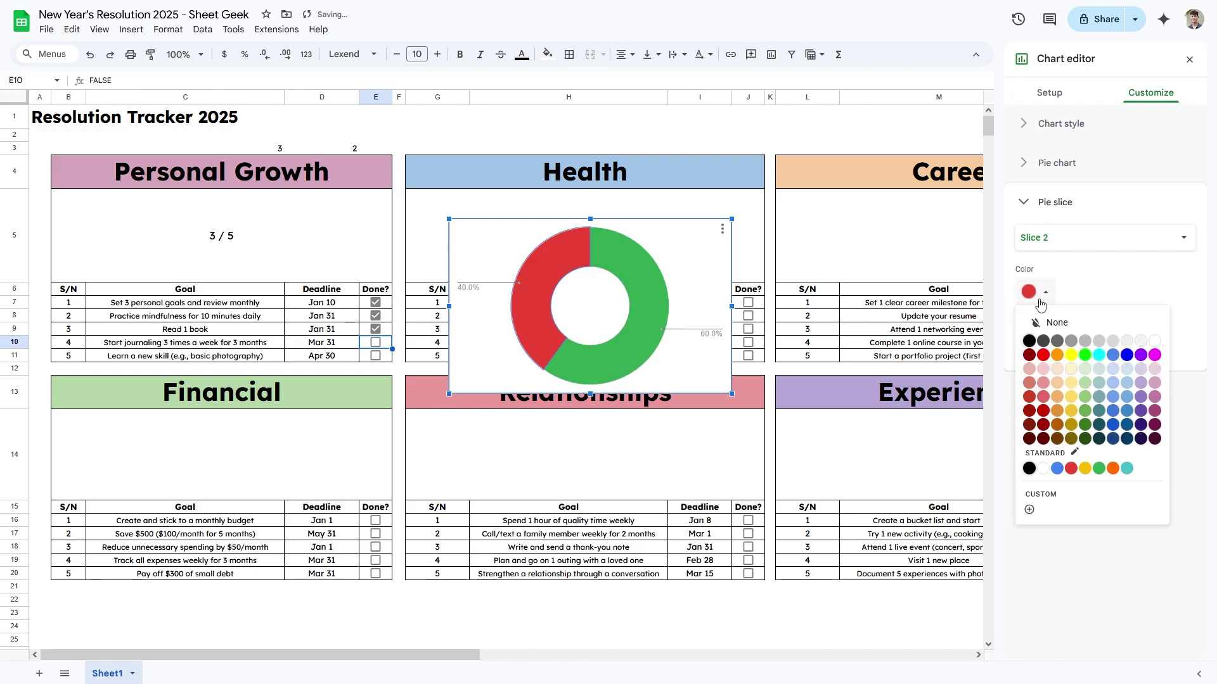
left_click(1069, 459)
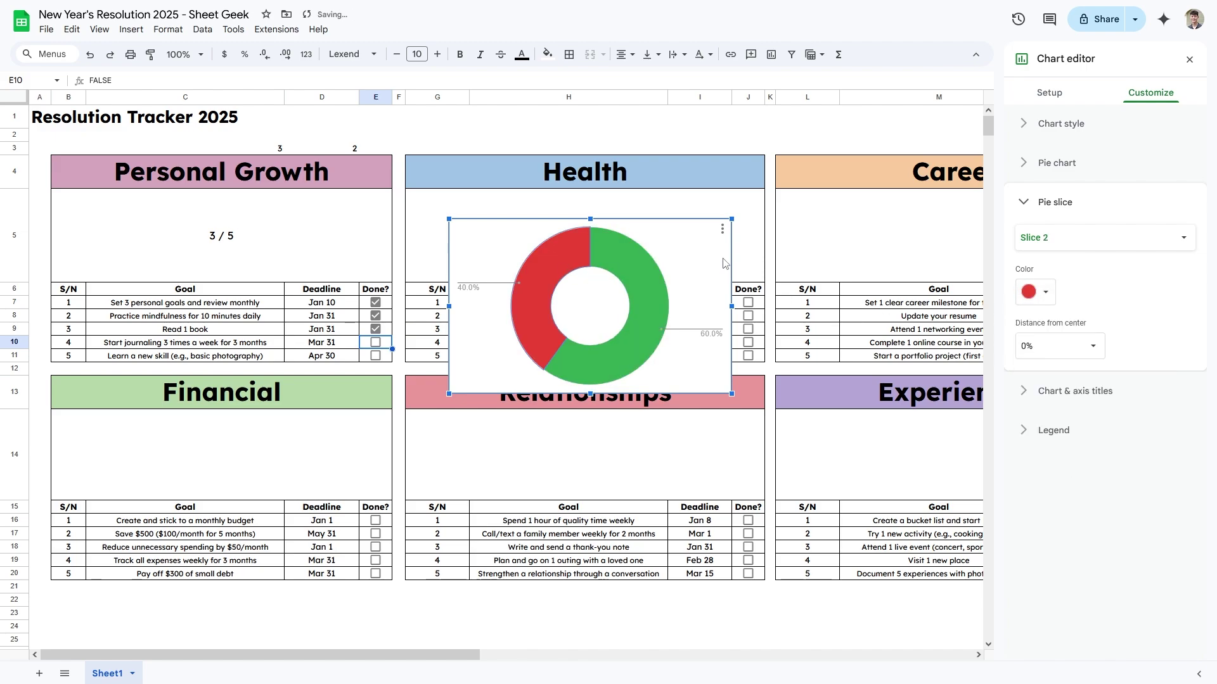
Step: Move the doughnut onto the Personal Growth block and set its border to None
left_click(1059, 124)
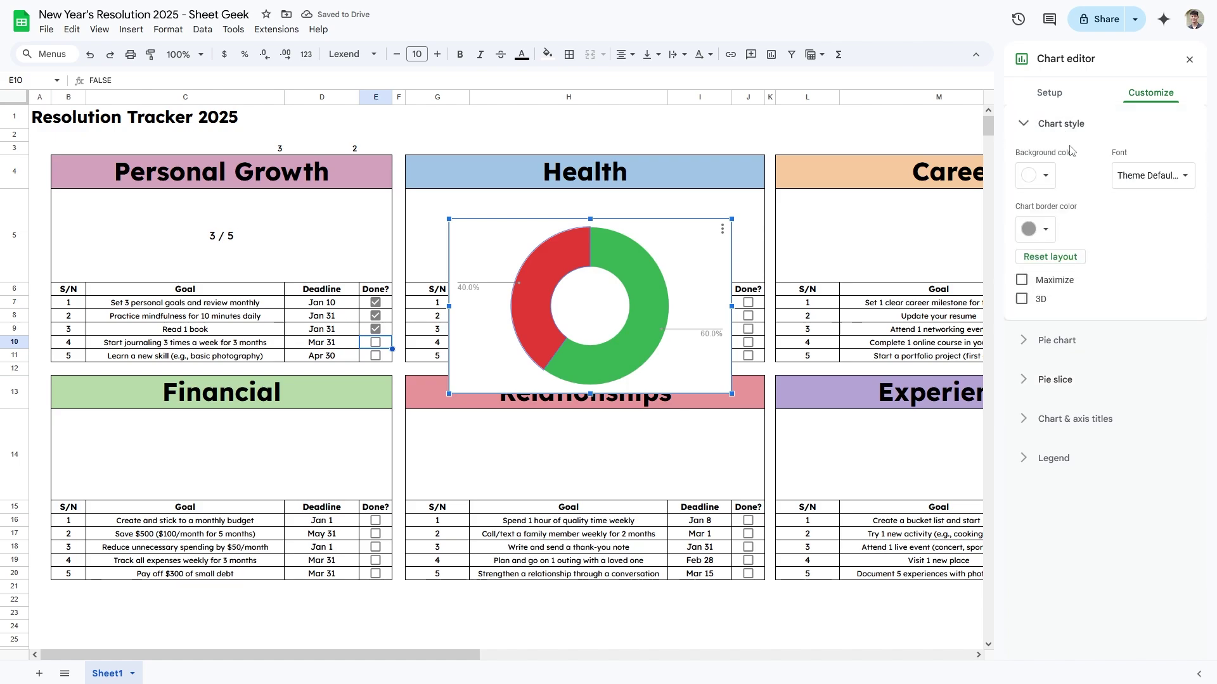
left_click(1056, 181)
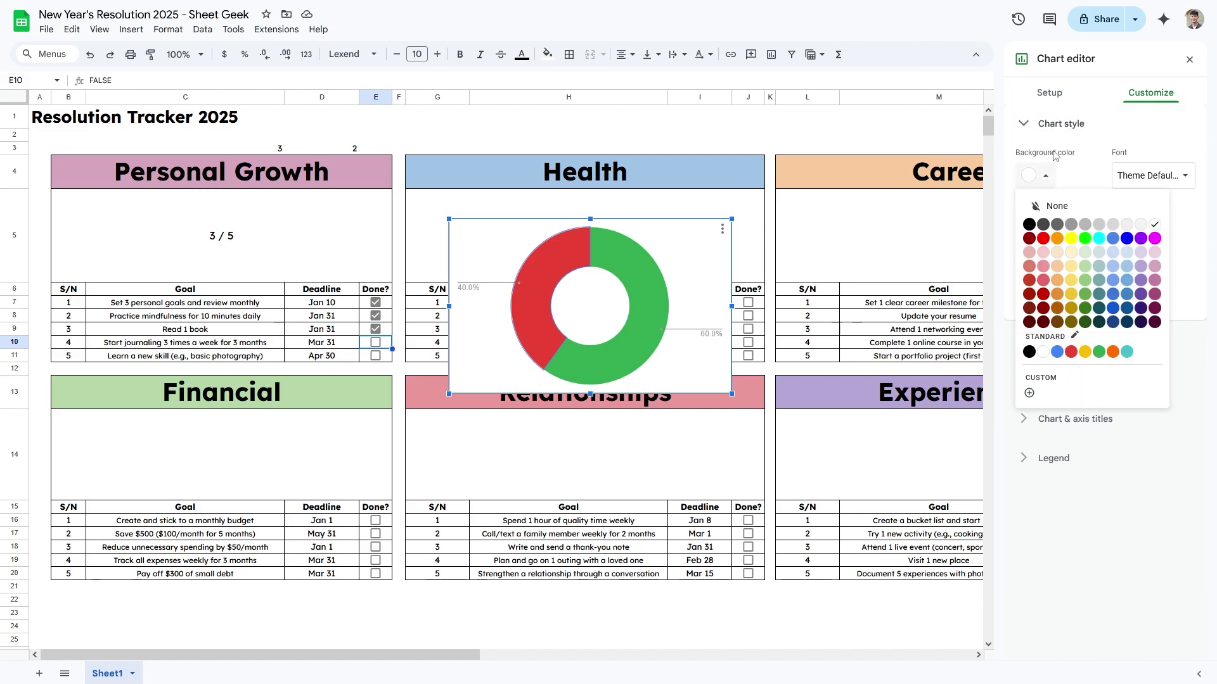
left_click(656, 244)
mouse_move(656, 244)
left_mouse_down()
mouse_move(582, 242)
mouse_move(290, 176)
left_mouse_up()
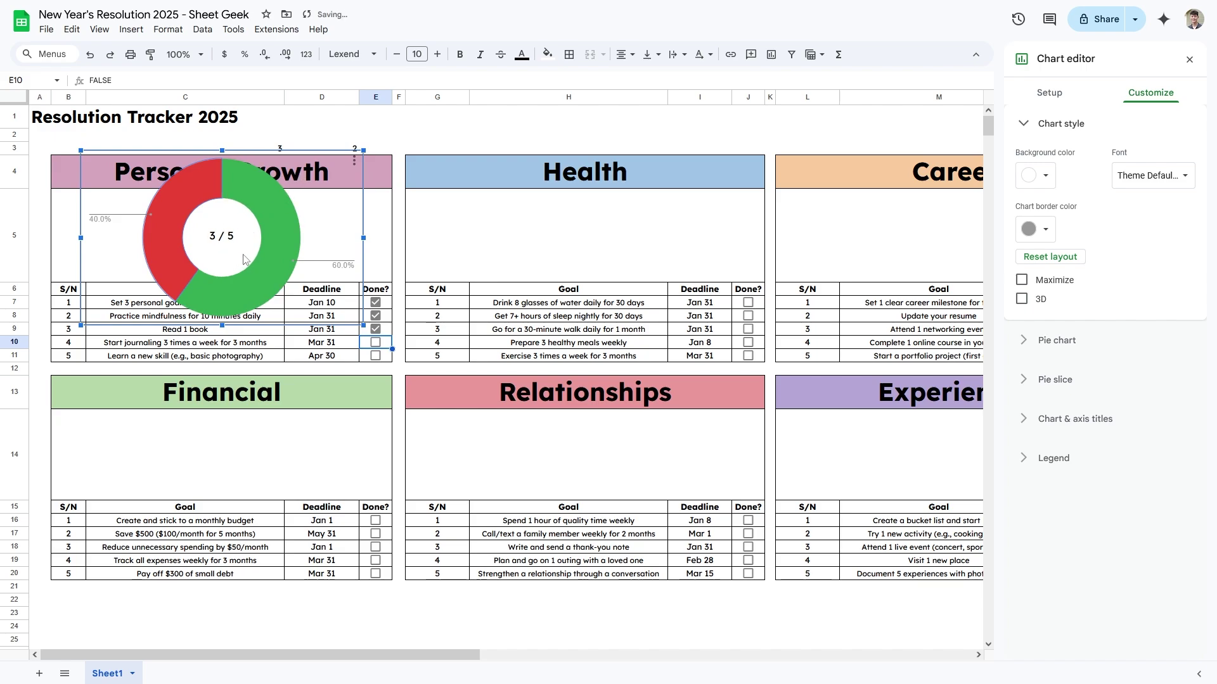
left_click(1034, 241)
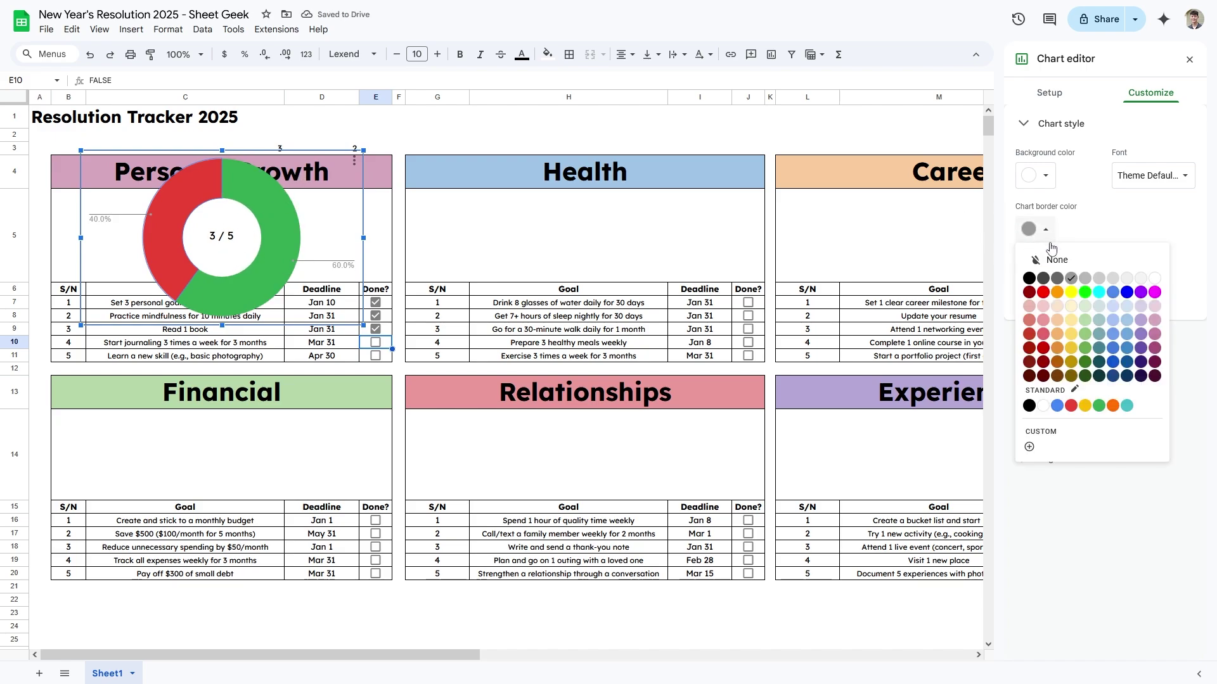
left_click(1066, 272)
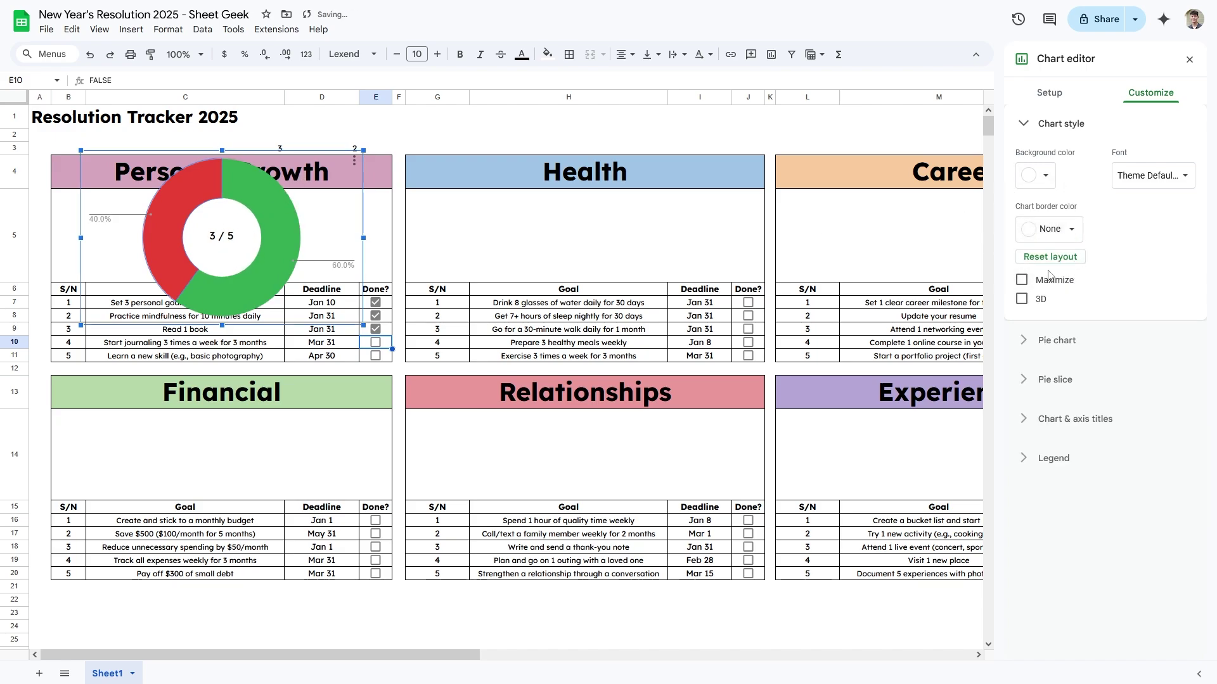
Step: Shrink and centre the doughnut around the '3 / 5' text and set its legend to None
left_click_drag(363, 325, 251, 255)
left_click_drag(202, 205, 264, 263)
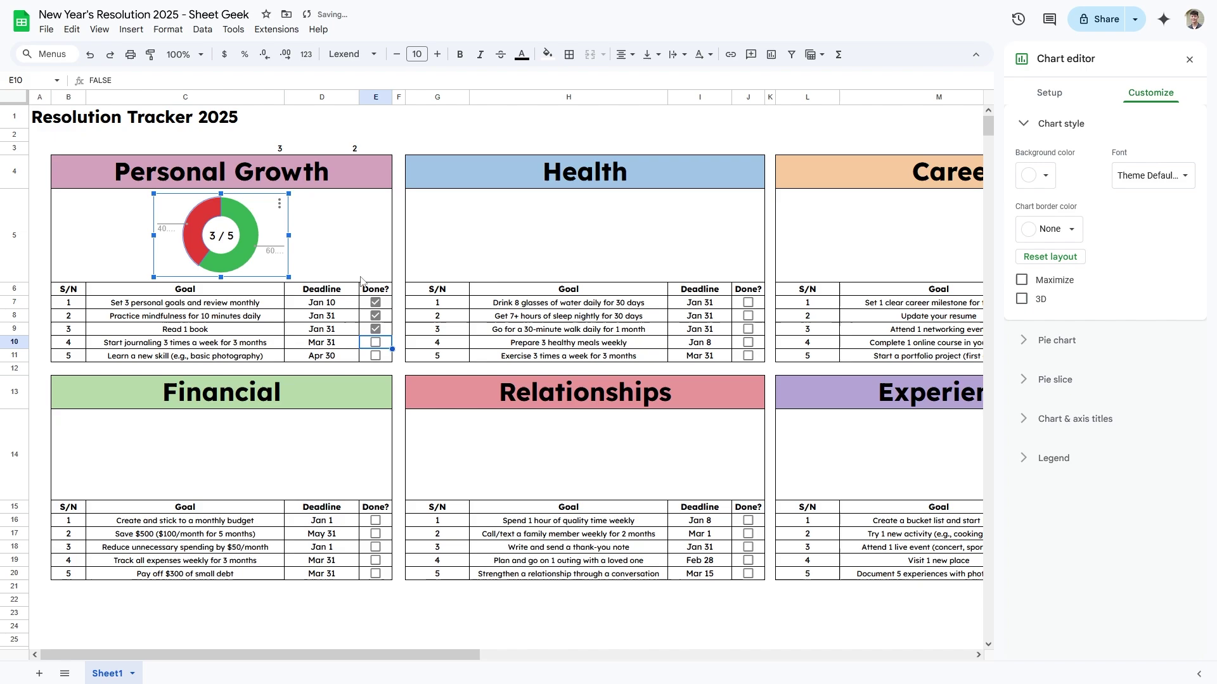
left_click(356, 280)
double_click(274, 252)
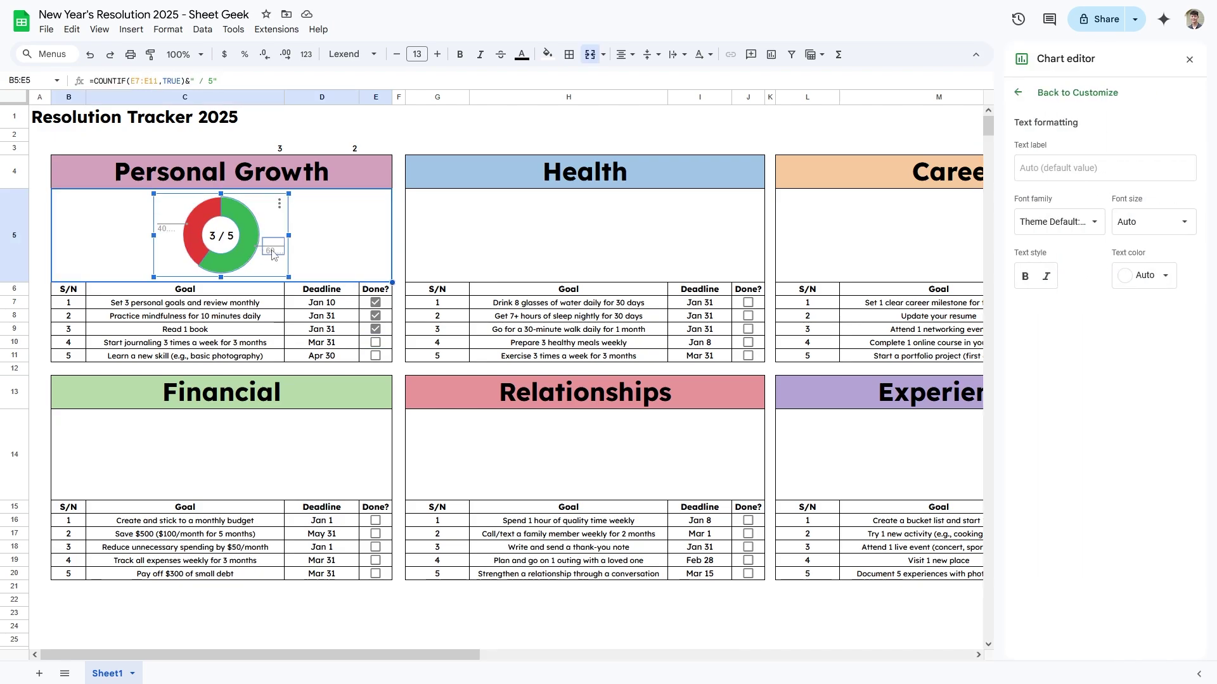
left_click(1018, 93)
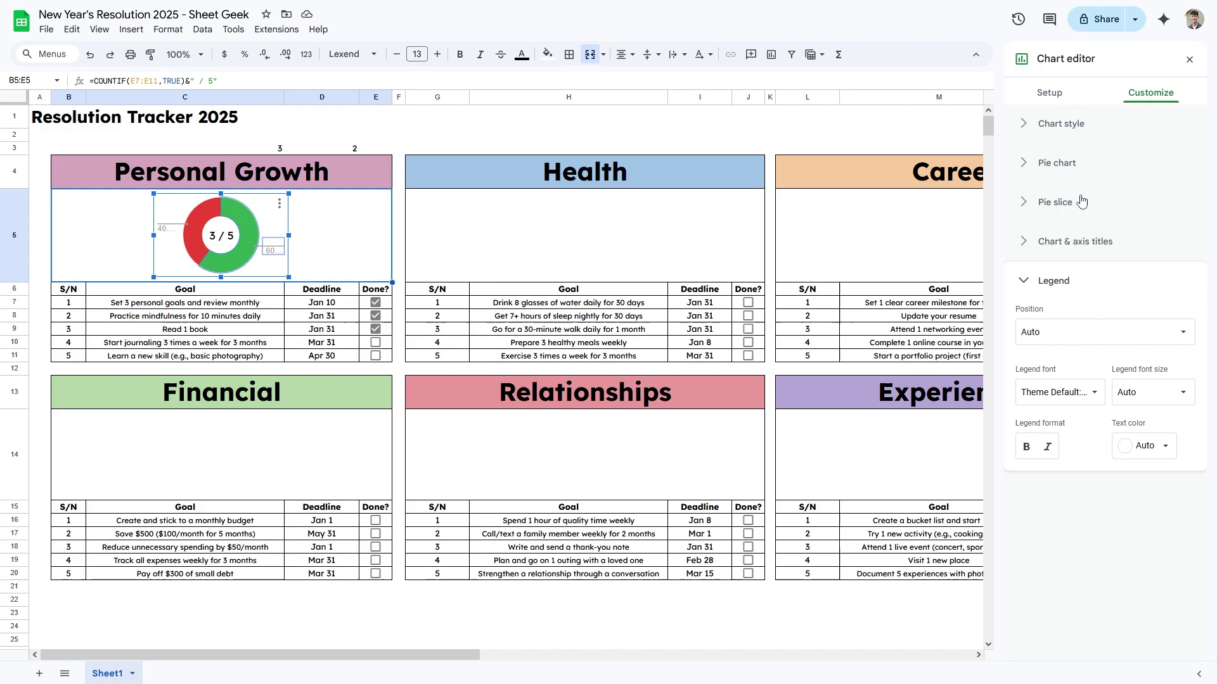
left_click(1110, 335)
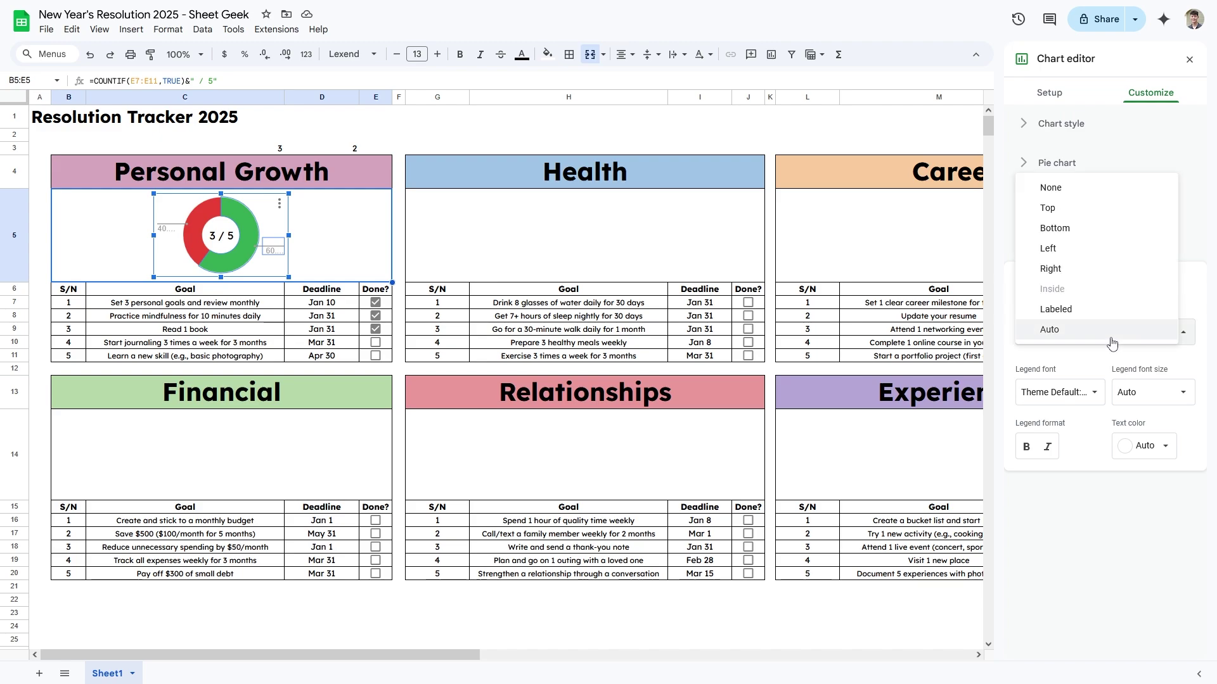
left_click(1077, 190)
key("Escape")
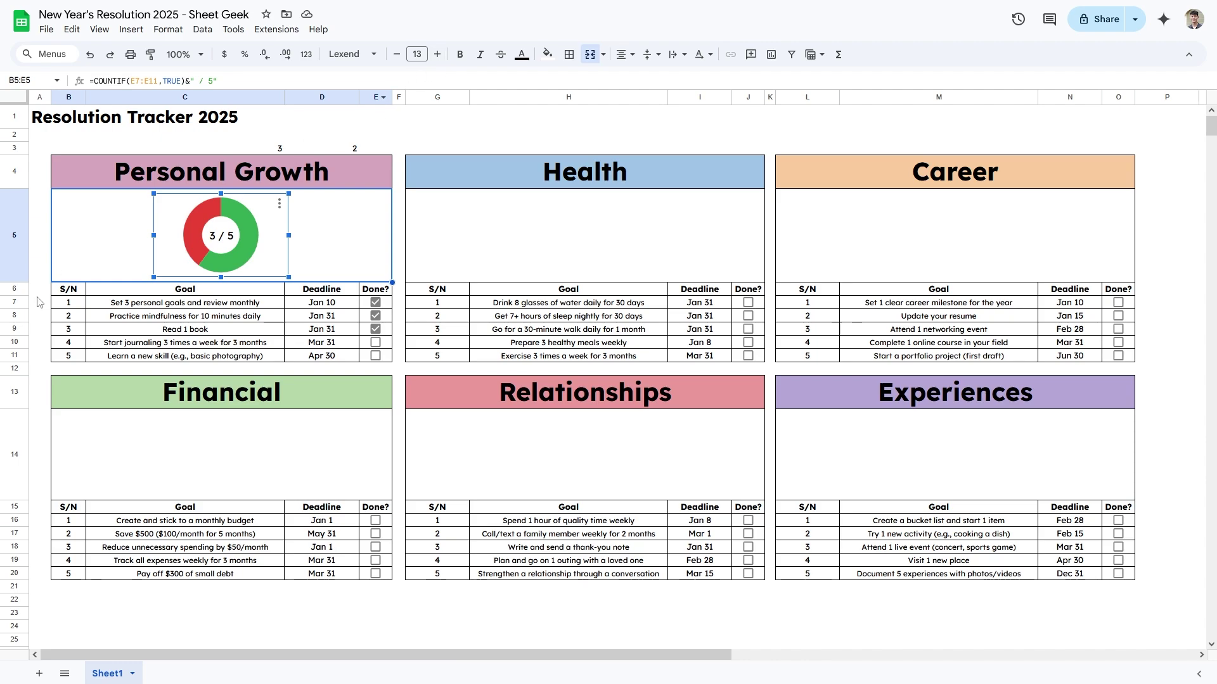
left_click(14, 262)
left_click(26, 438, "ctrl")
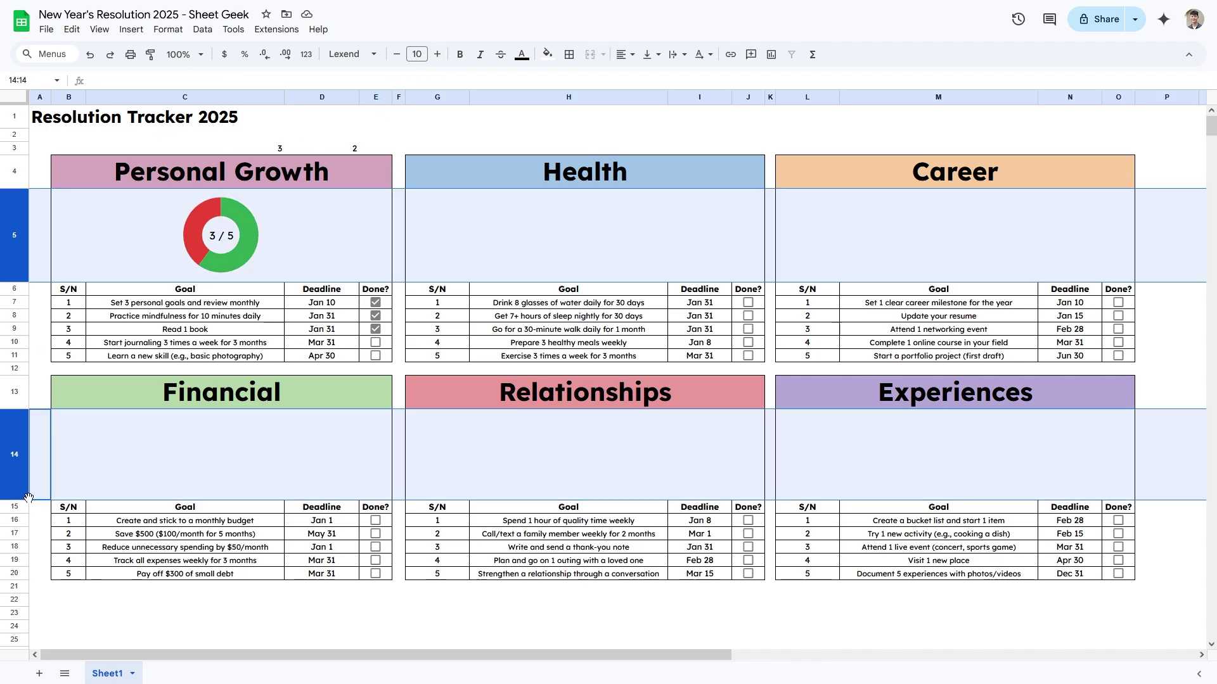
Step: Drag row 14's border down to make rows 5 and 14 taller
left_click_drag(14, 498, 14, 561)
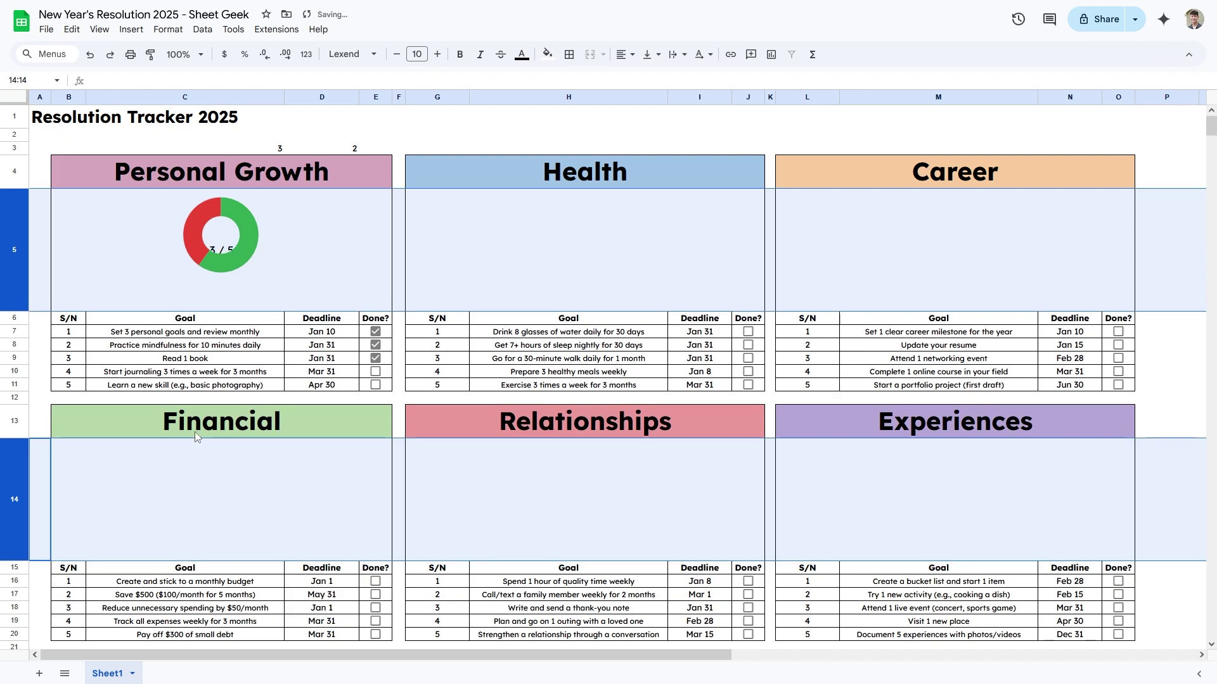
left_click(248, 278)
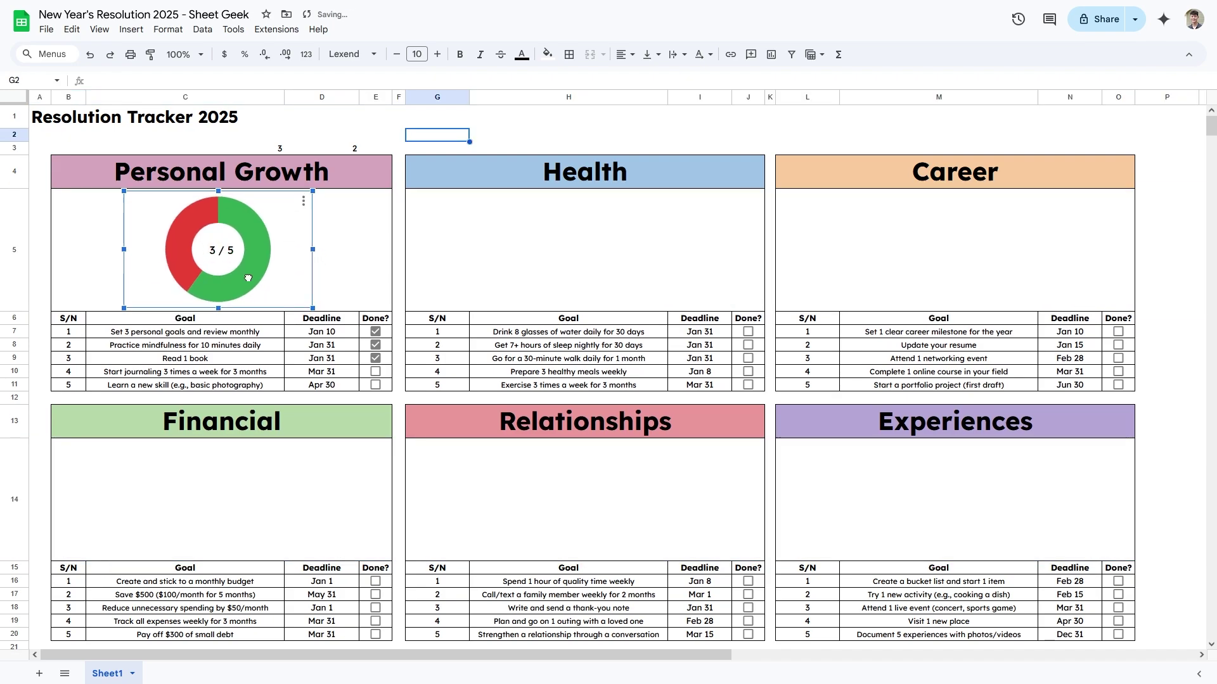
left_click(465, 140)
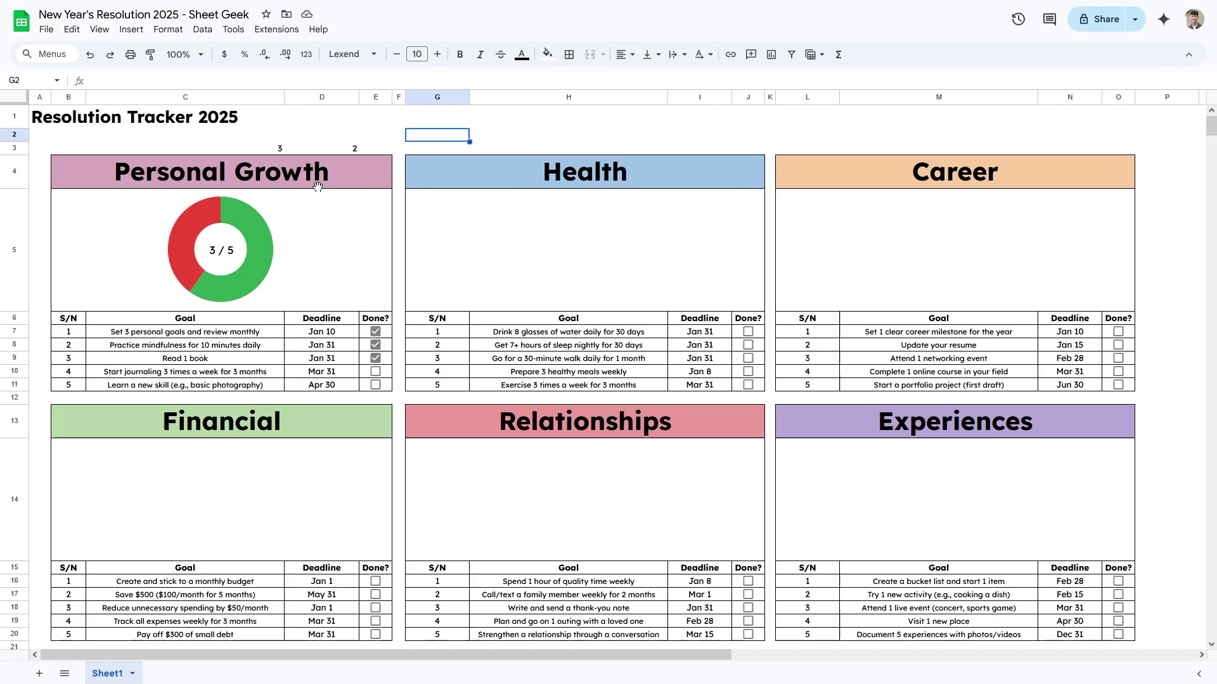
Step: Try hiding the C3:D3 counters with white text, then undo it
left_click_drag(272, 148, 306, 147)
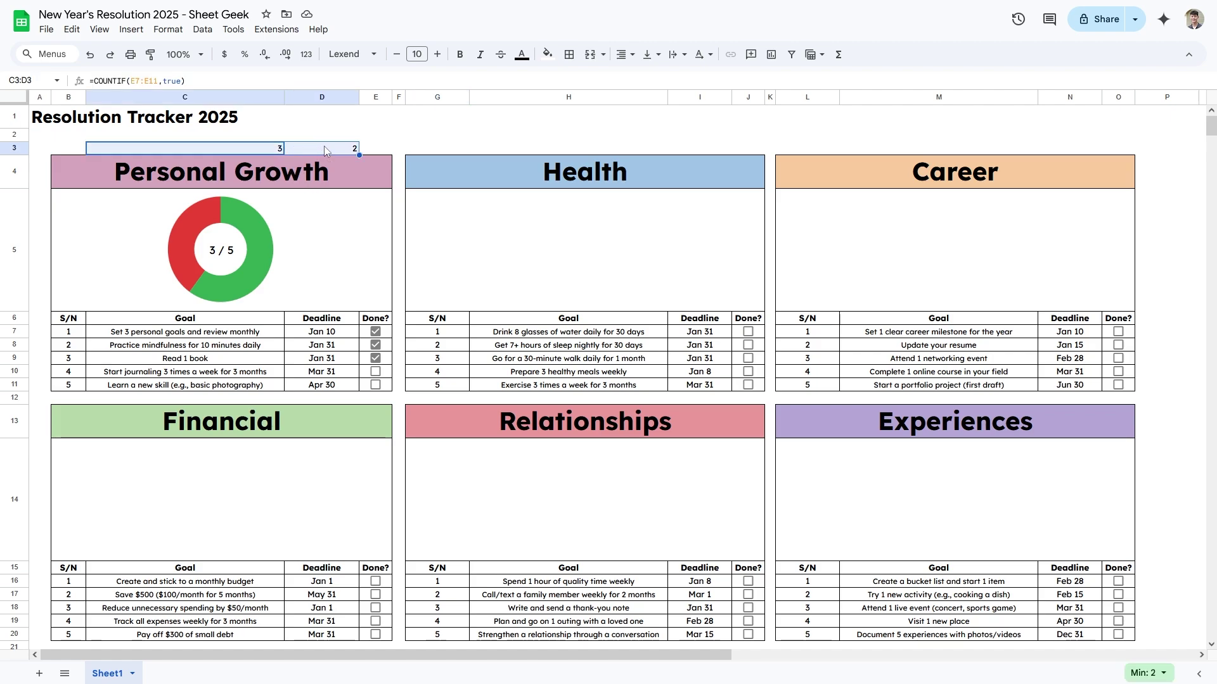
left_click(521, 55)
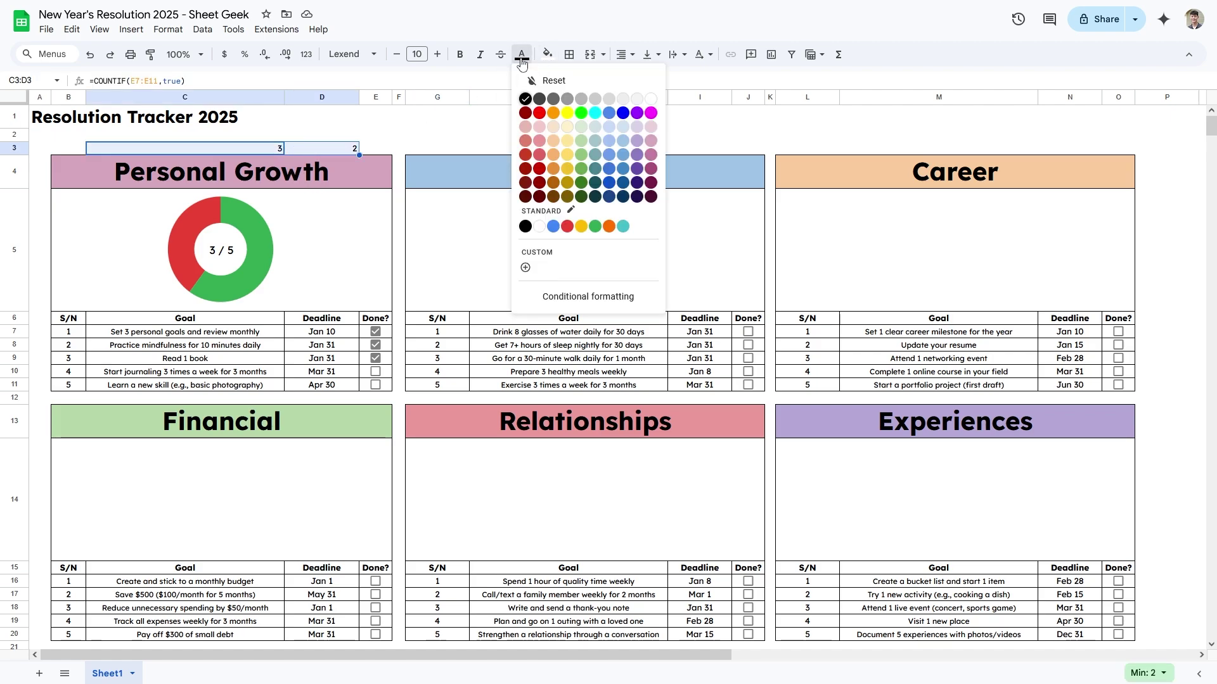
left_click(653, 102)
left_click(460, 126)
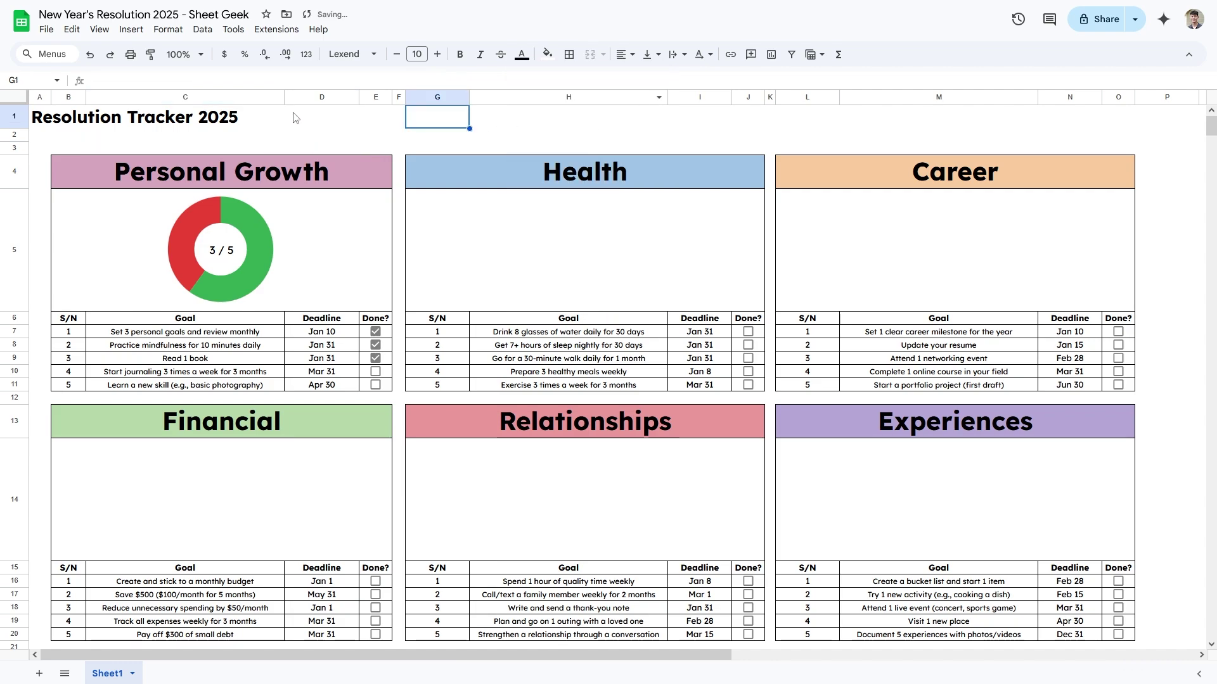
key("ctrl+z")
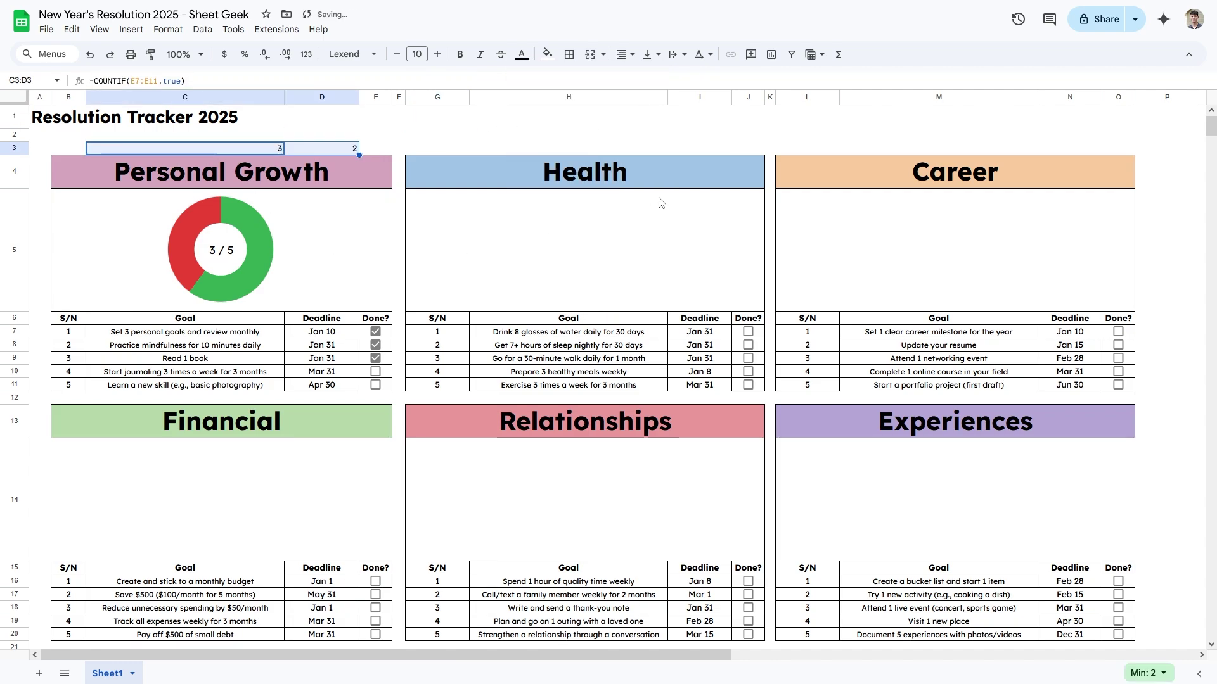
left_click(435, 138)
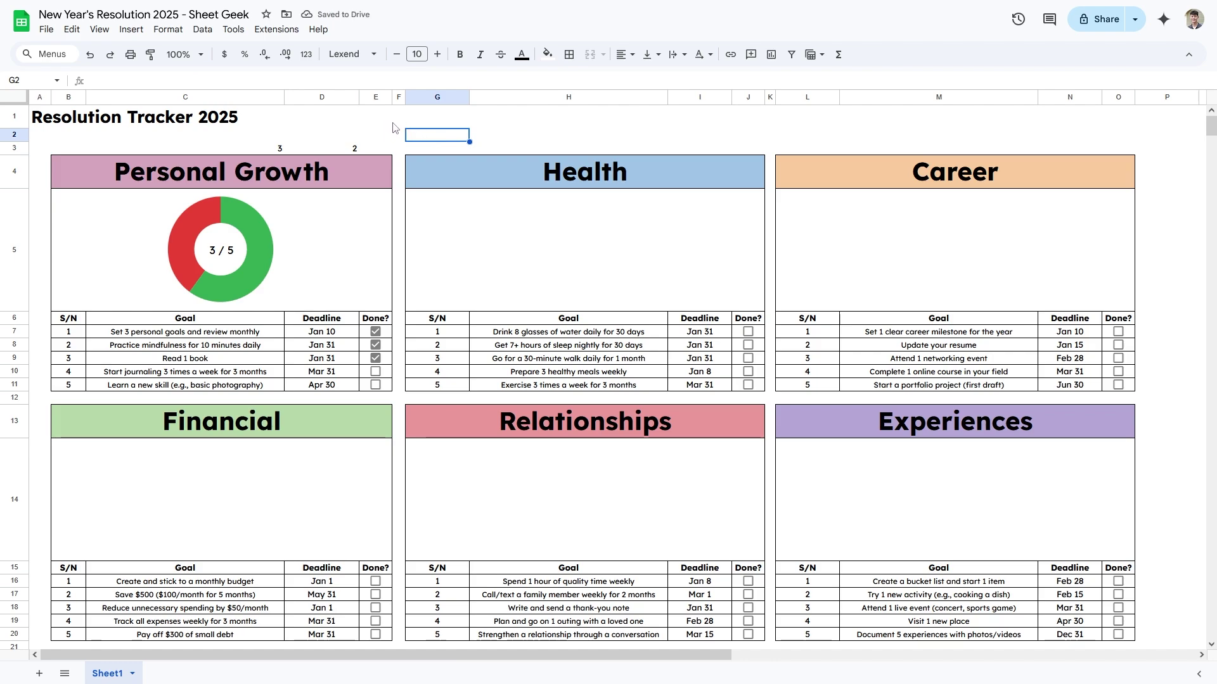
Step: Inspect the Personal Growth count cell and the five empty panel count cells
left_click(355, 291)
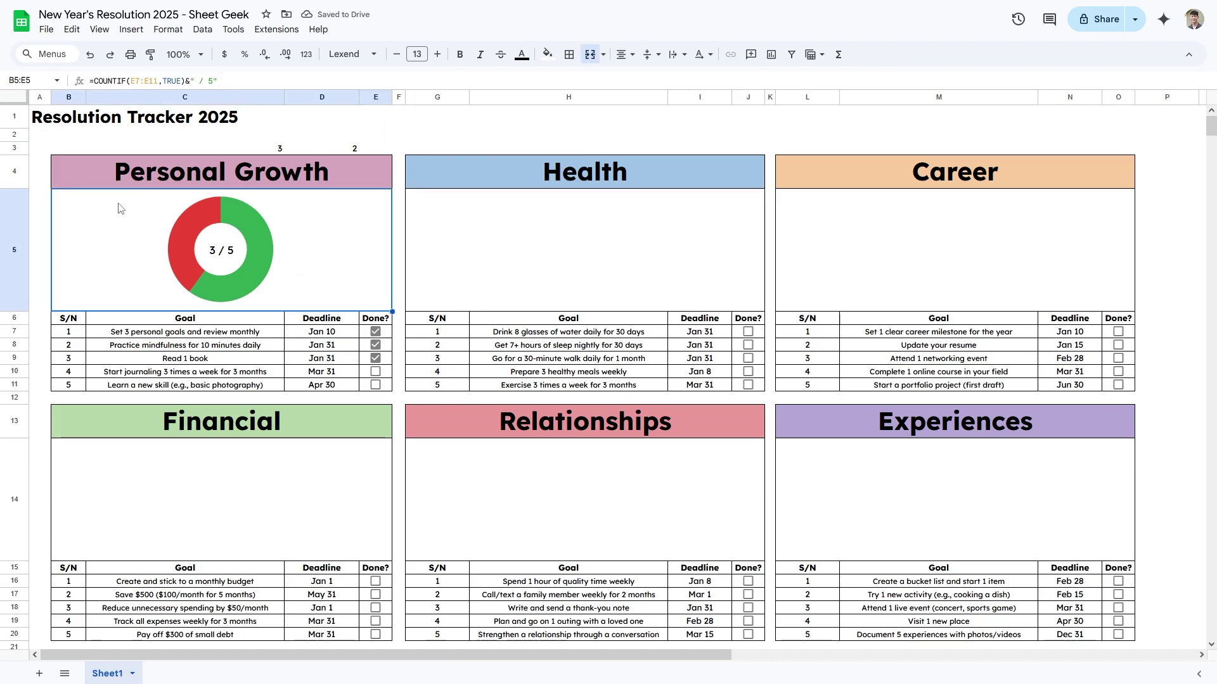
left_click(575, 234)
left_click(910, 239)
left_click(222, 500)
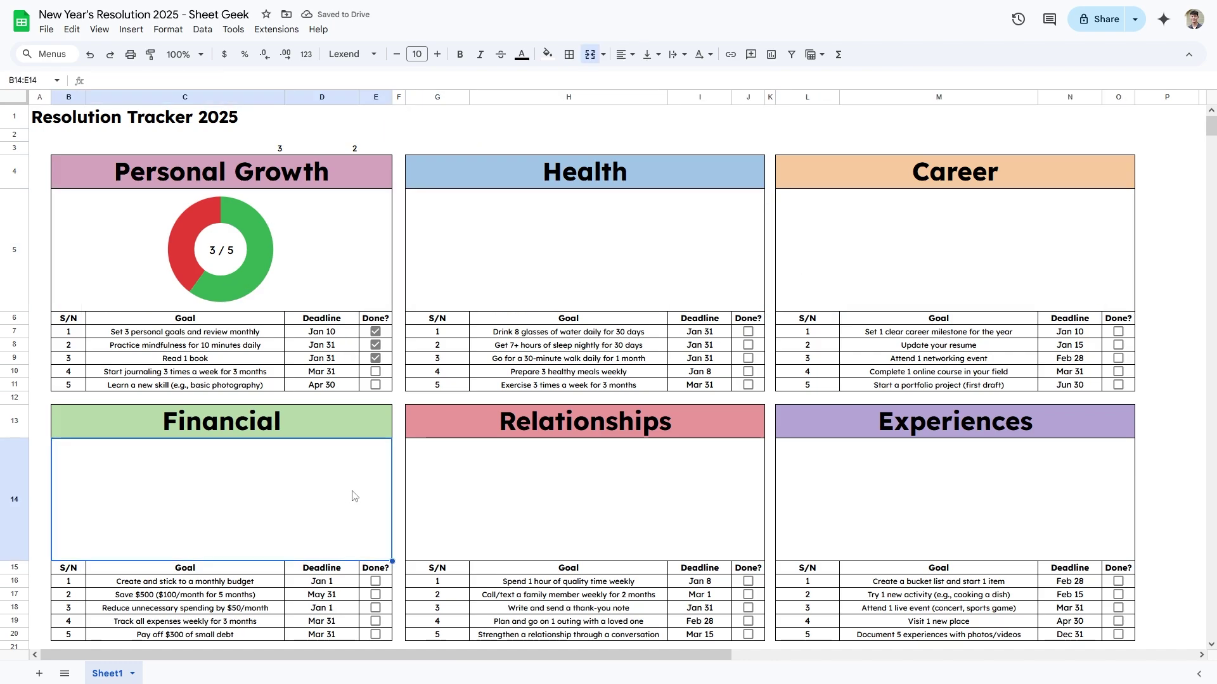
left_click(583, 501)
left_click(917, 489)
Step: Paste the Personal Growth count formula into G5, L5, B14, G14 and L14
left_click(374, 281)
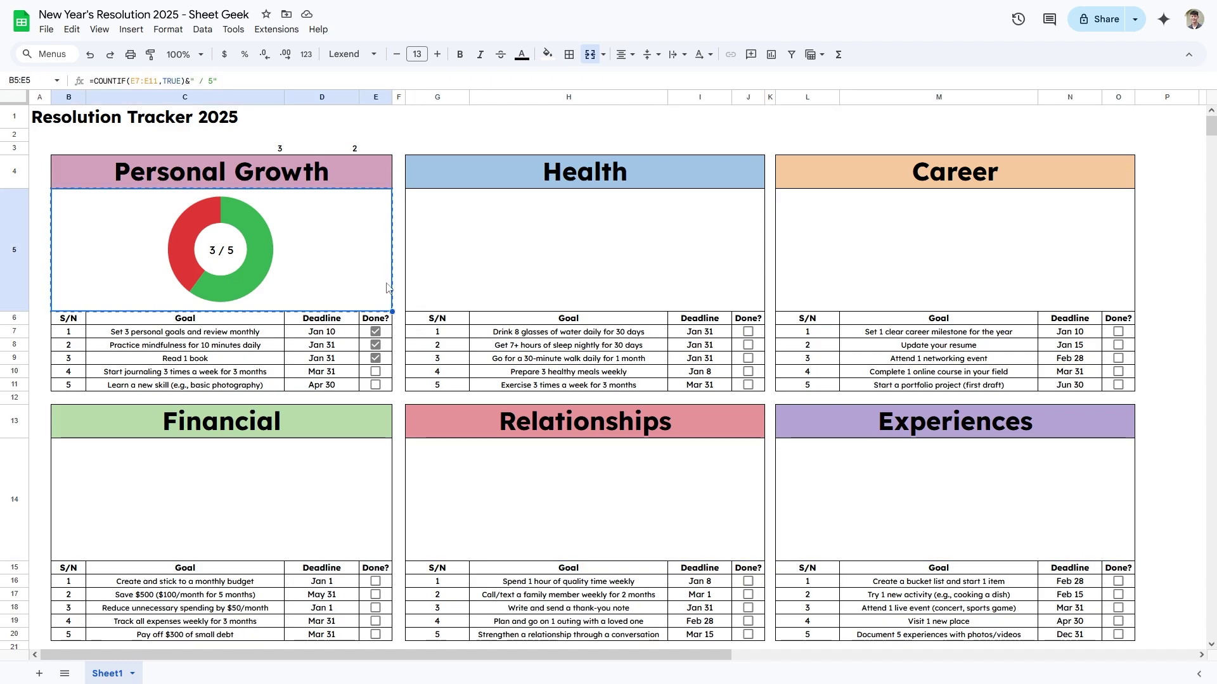
left_click(498, 263)
type("0 / 5")
left_click(850, 264)
key("ctrl+v")
left_click(298, 475)
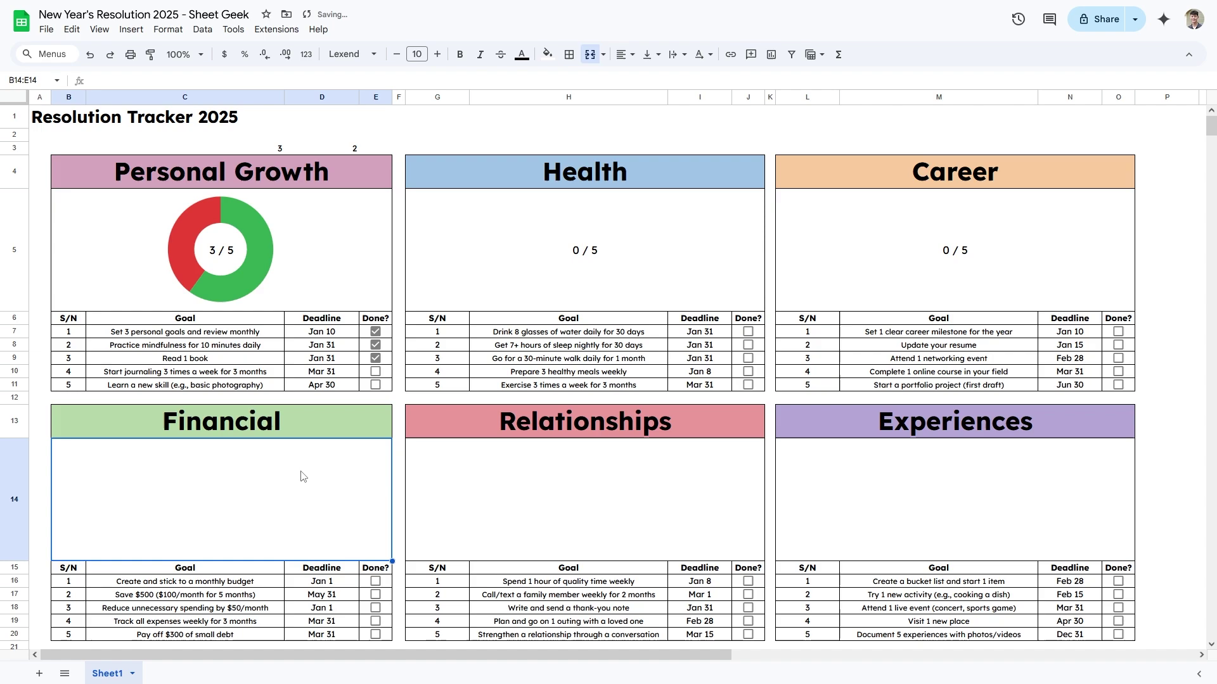
key("ctrl+v")
left_click(435, 467)
key("ctrl+v")
left_click(828, 467)
key("ctrl+v")
Step: Confirm the Health formula uses J7:J11 and test Health and Career checkboxes
left_click(632, 266)
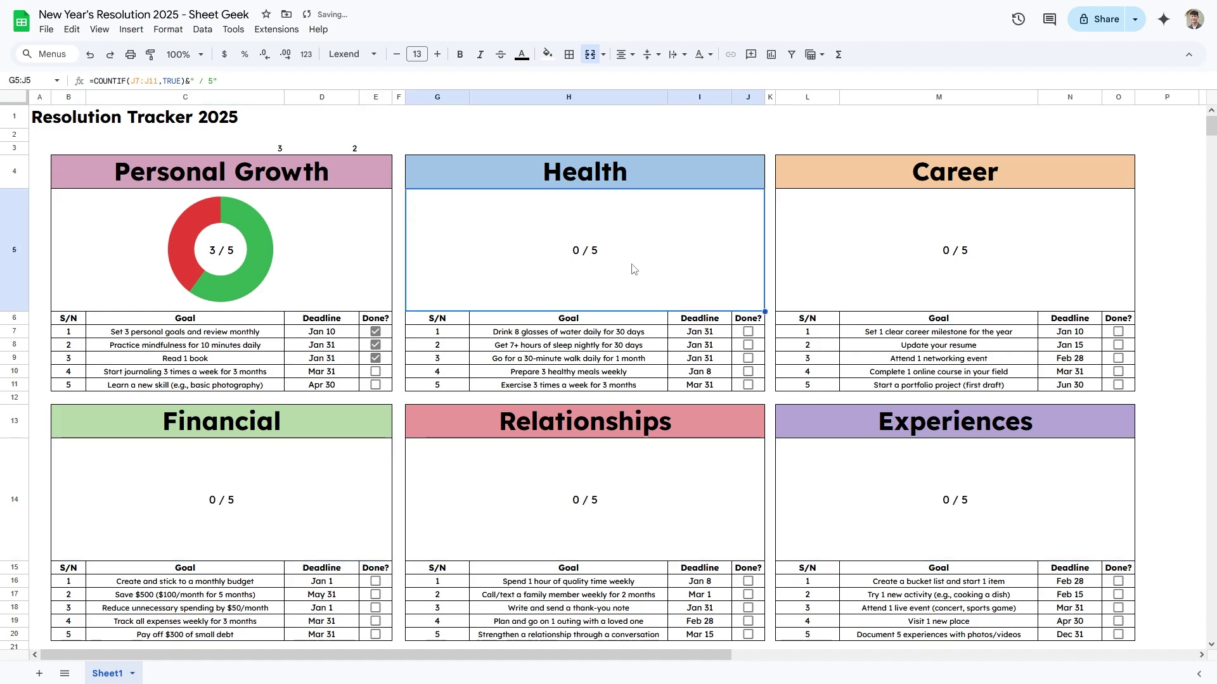
double_click(584, 243)
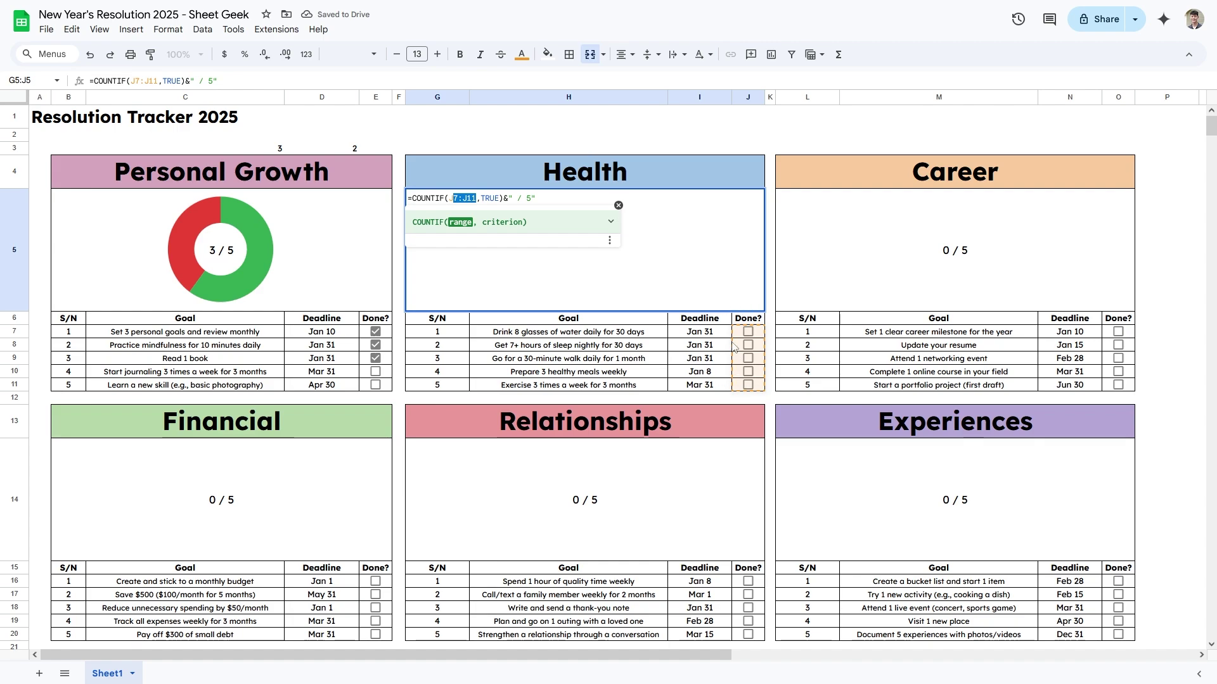
key("Escape")
left_click(747, 332)
left_click(749, 333)
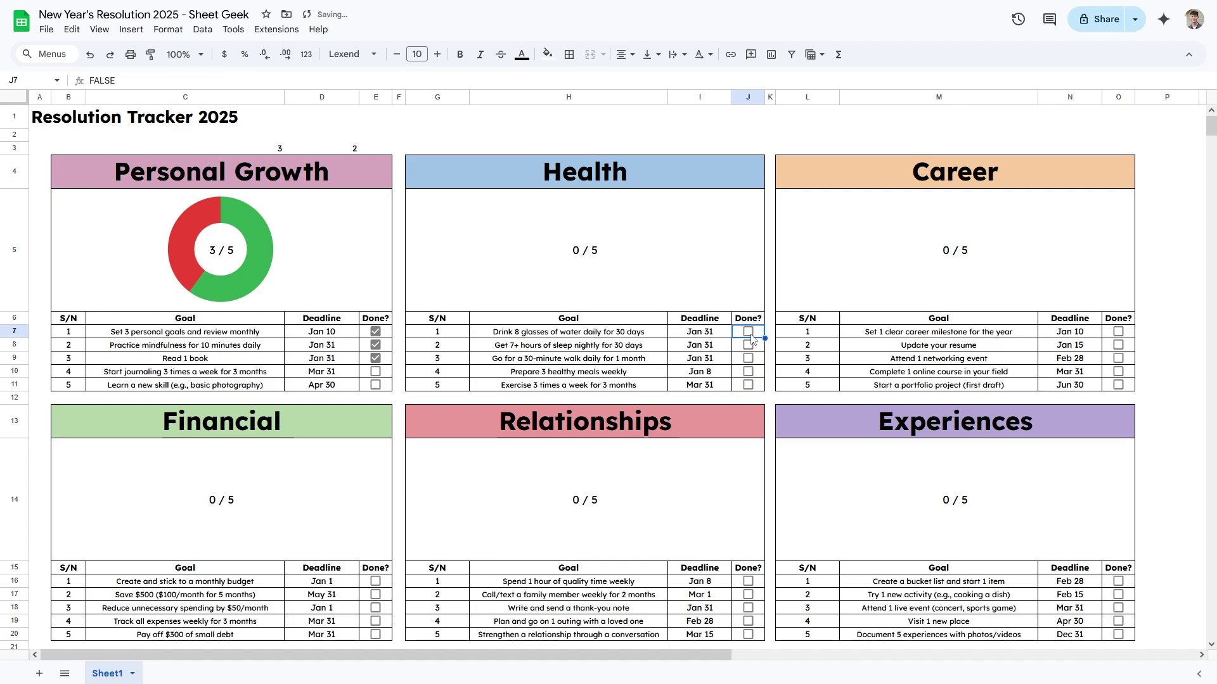
left_click(1118, 344)
left_click(1117, 345)
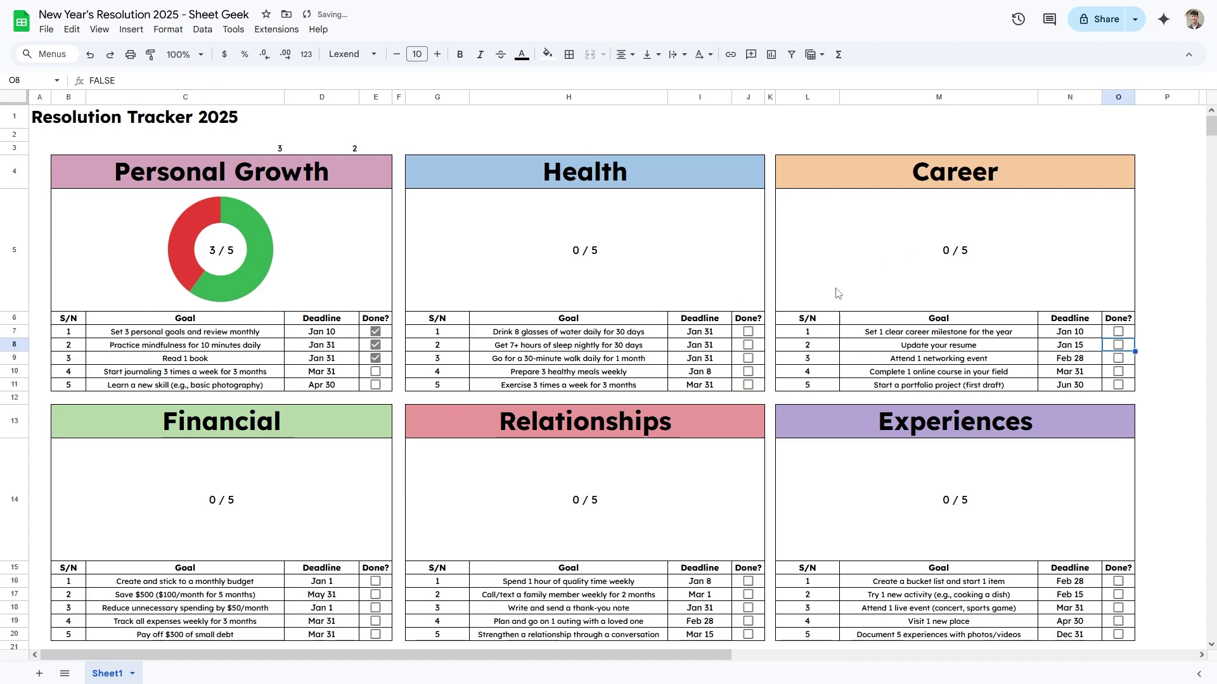
left_click_drag(240, 148, 321, 150)
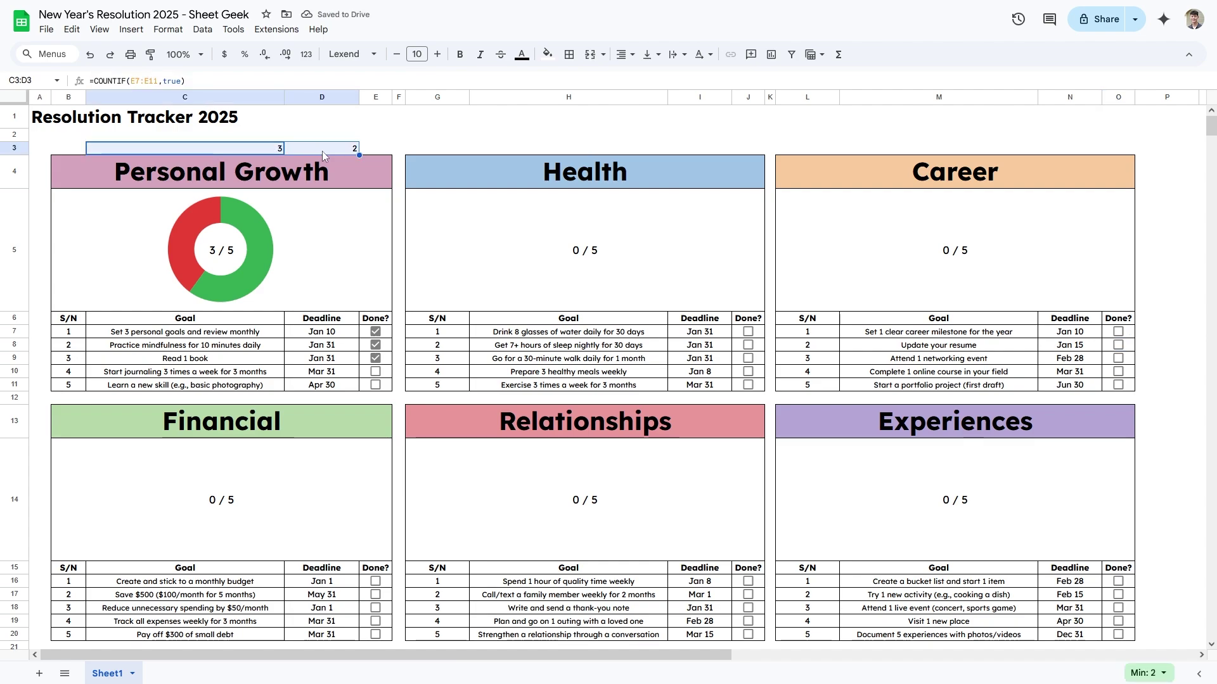
Step: Copy the C3:D3 helper counts into H3, M3, C12, H12 and M12 above the other tables
key("ctrl+c")
left_click(633, 148)
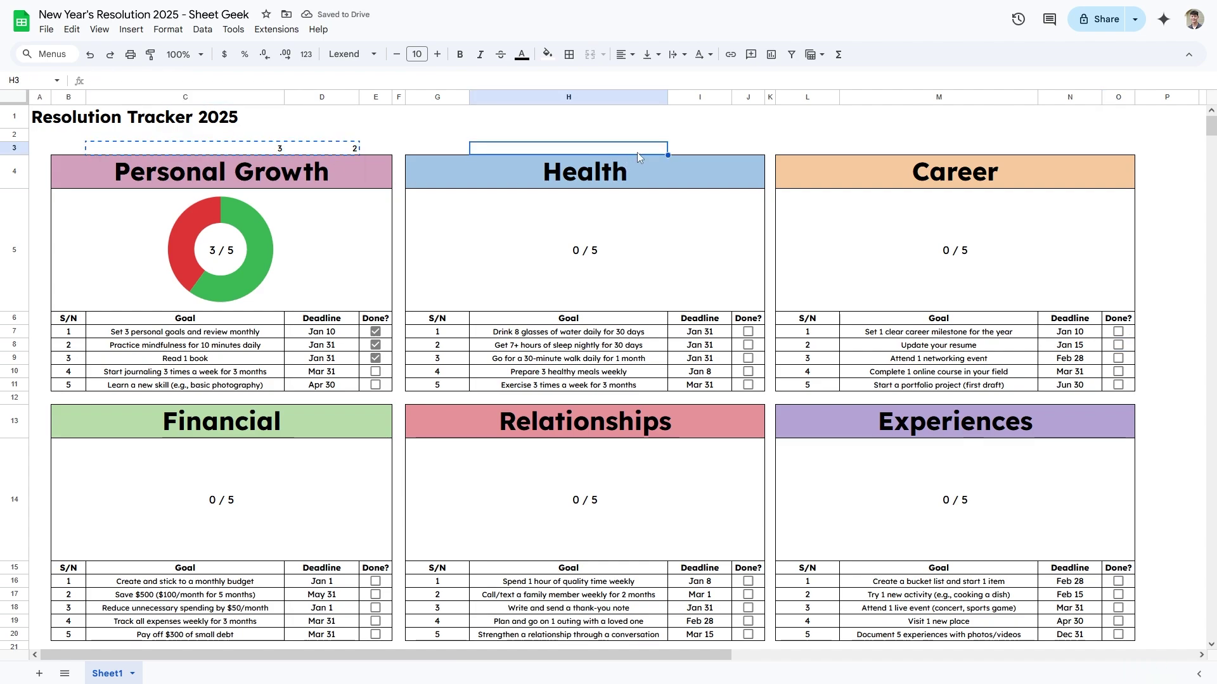
key("ctrl+v")
left_click(1031, 150)
key("ctrl+v")
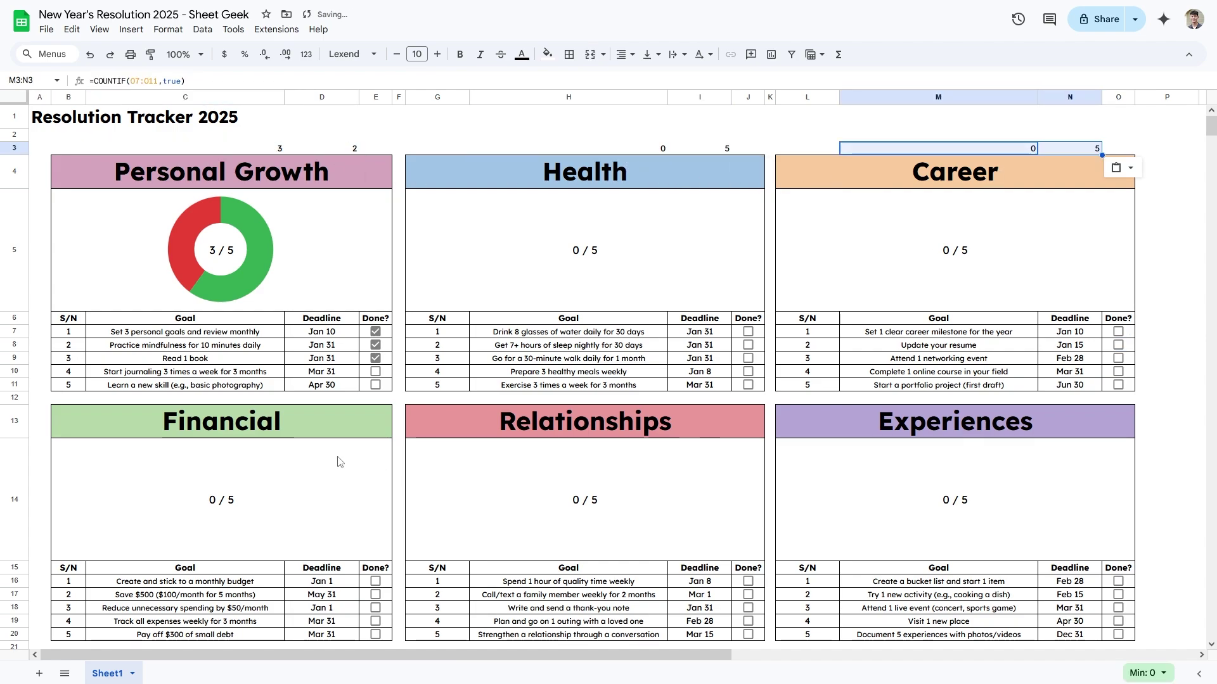
left_click(273, 399)
key("ctrl+v")
left_click(650, 401)
key("ctrl+v")
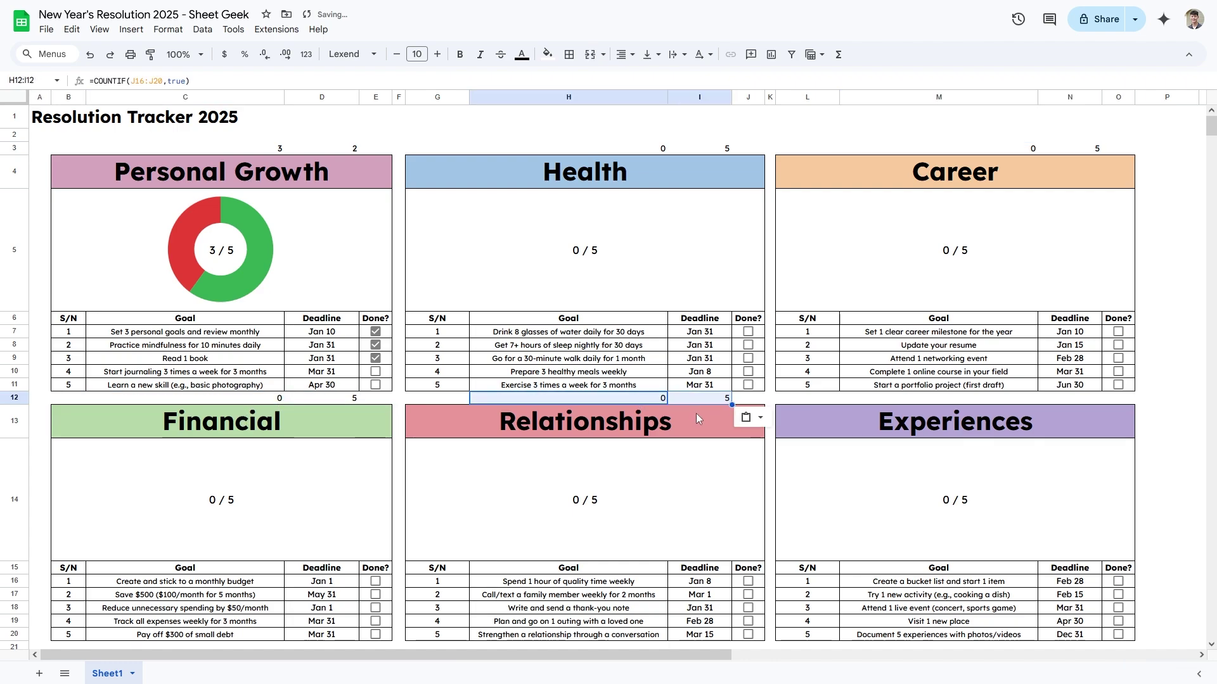
left_click(989, 399)
key("ctrl+v")
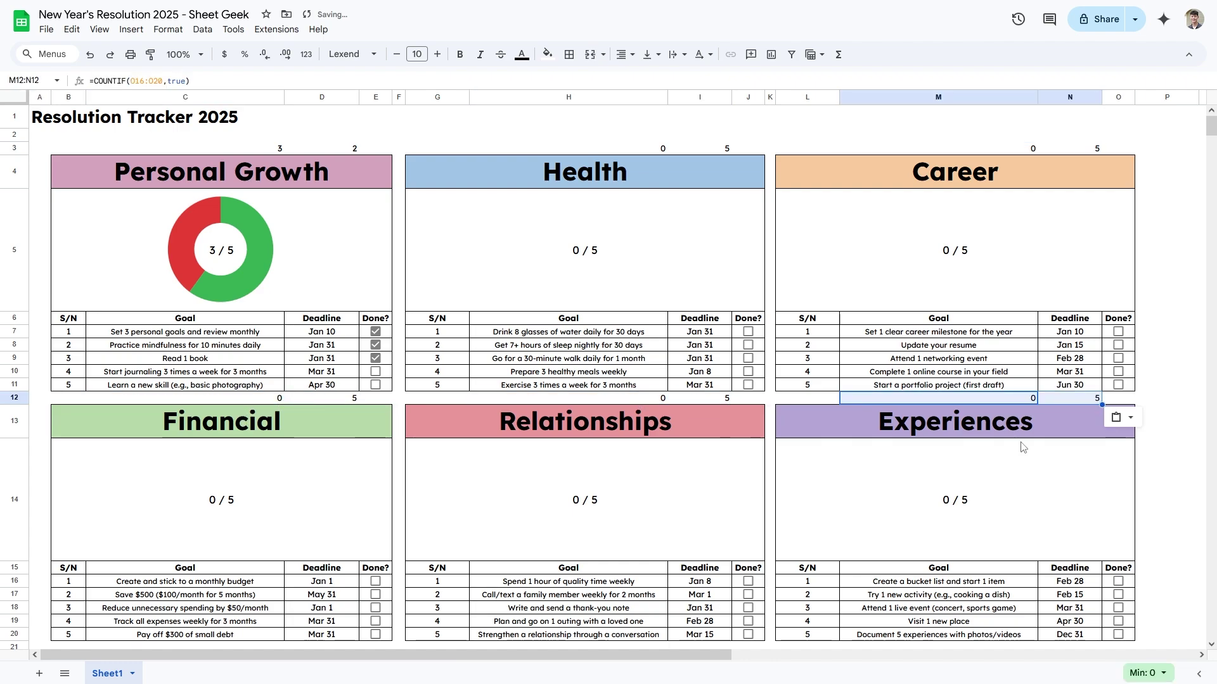
Step: Test the Financial counts by ticking all five Financial goals, then undo
left_click(494, 505)
left_click_drag(249, 401, 349, 401)
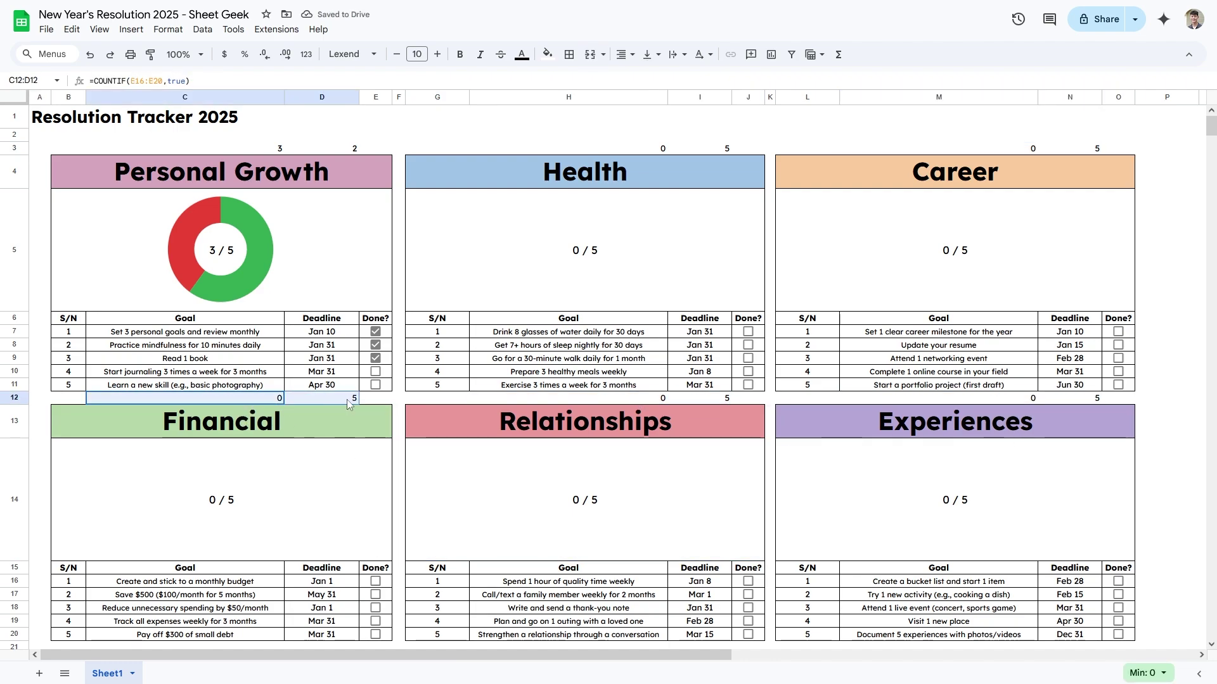
left_click(376, 581)
left_click(376, 594)
left_click(375, 608)
left_click(375, 620)
left_click(376, 634)
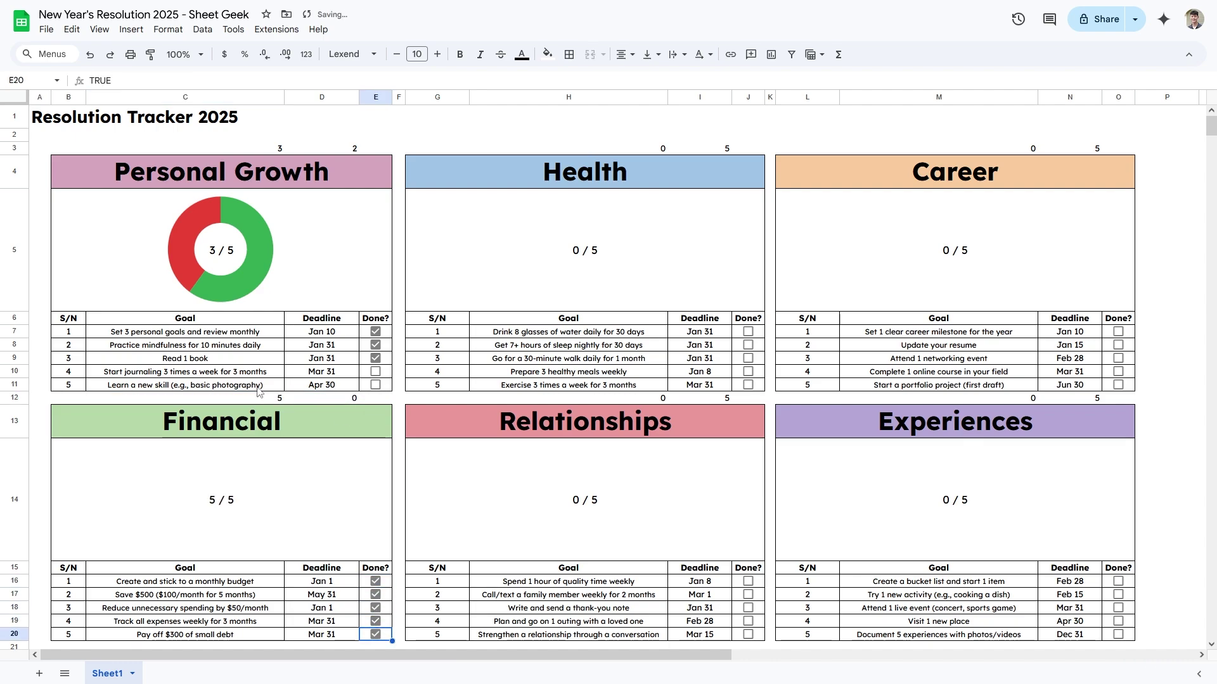
key("ctrl+z")
key("ctrl+z")
key("ctrl+z")
key("ctrl+z")
key("ctrl+z")
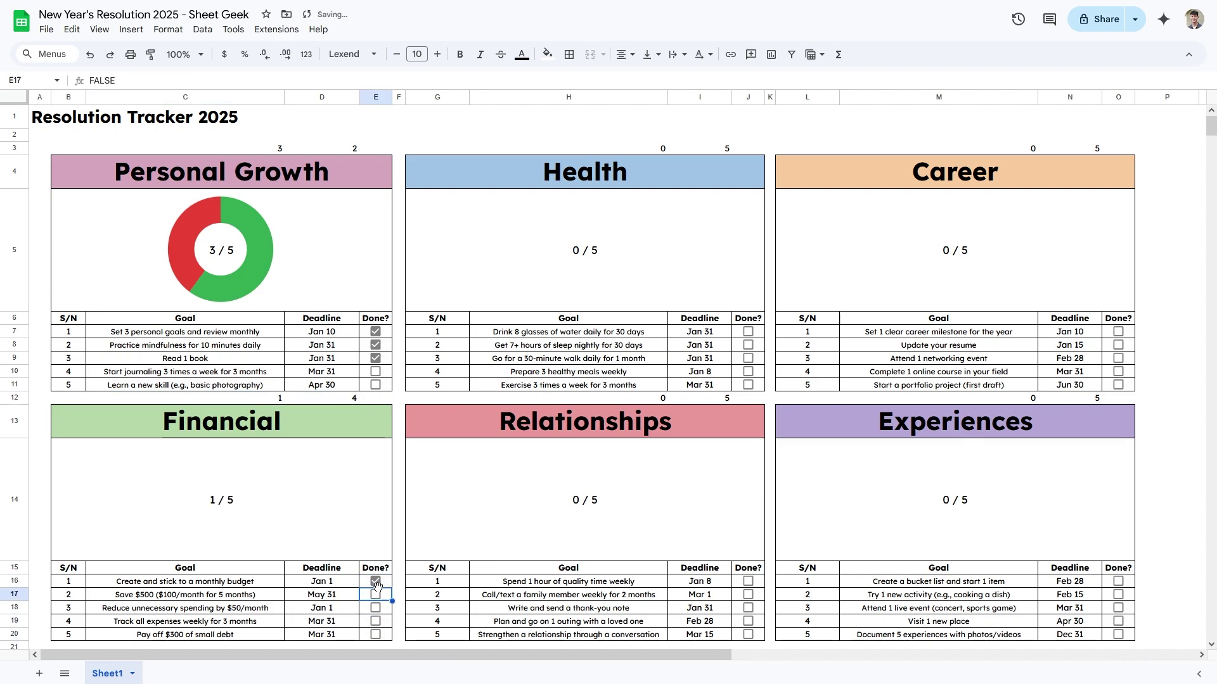
Step: Paste a copy of the Personal Growth doughnut chart into G5, centred in the Health block
left_click(269, 285)
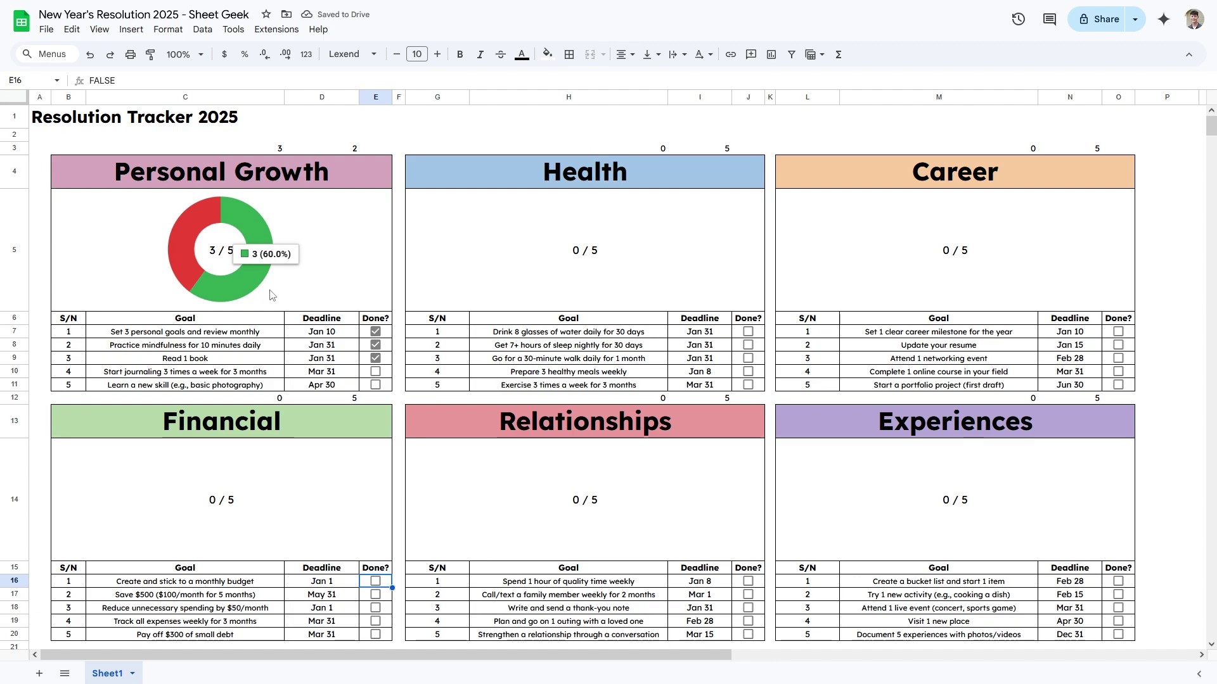
left_click(451, 263)
key("ctrl+v")
left_click_drag(536, 266, 583, 266)
Step: Reset the Personal Growth checkboxes so only the first goal stays ticked
left_click(376, 358)
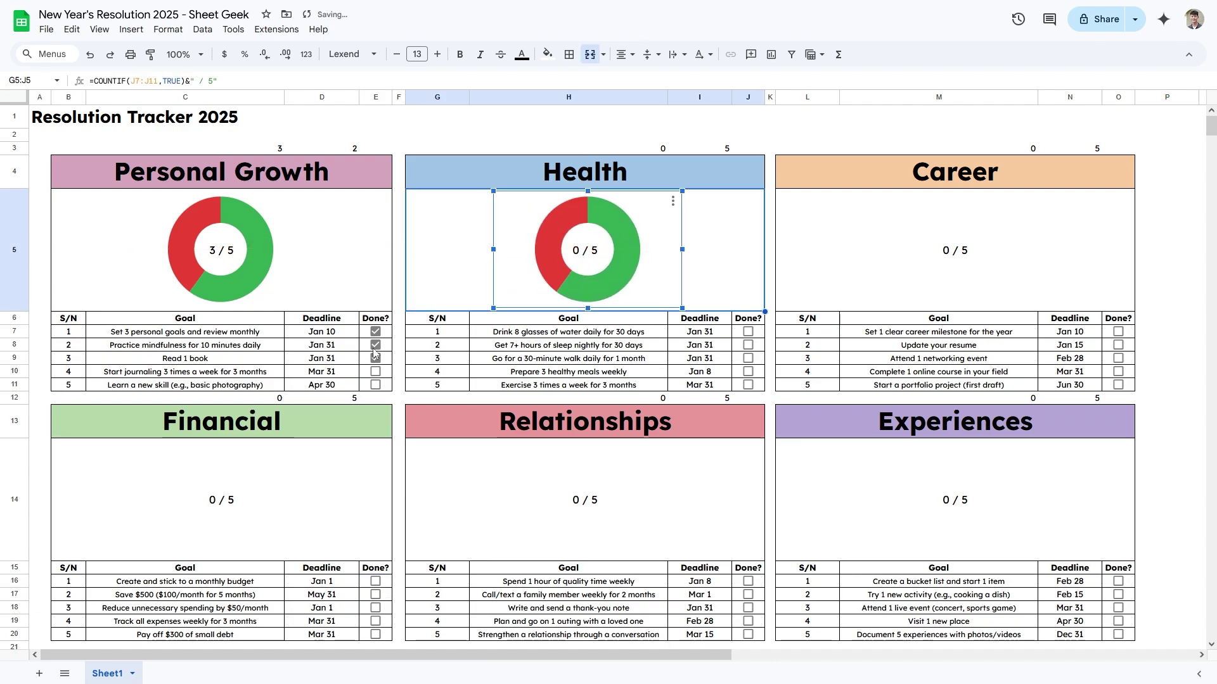
key("Up")
key("space")
key("Up")
key("space")
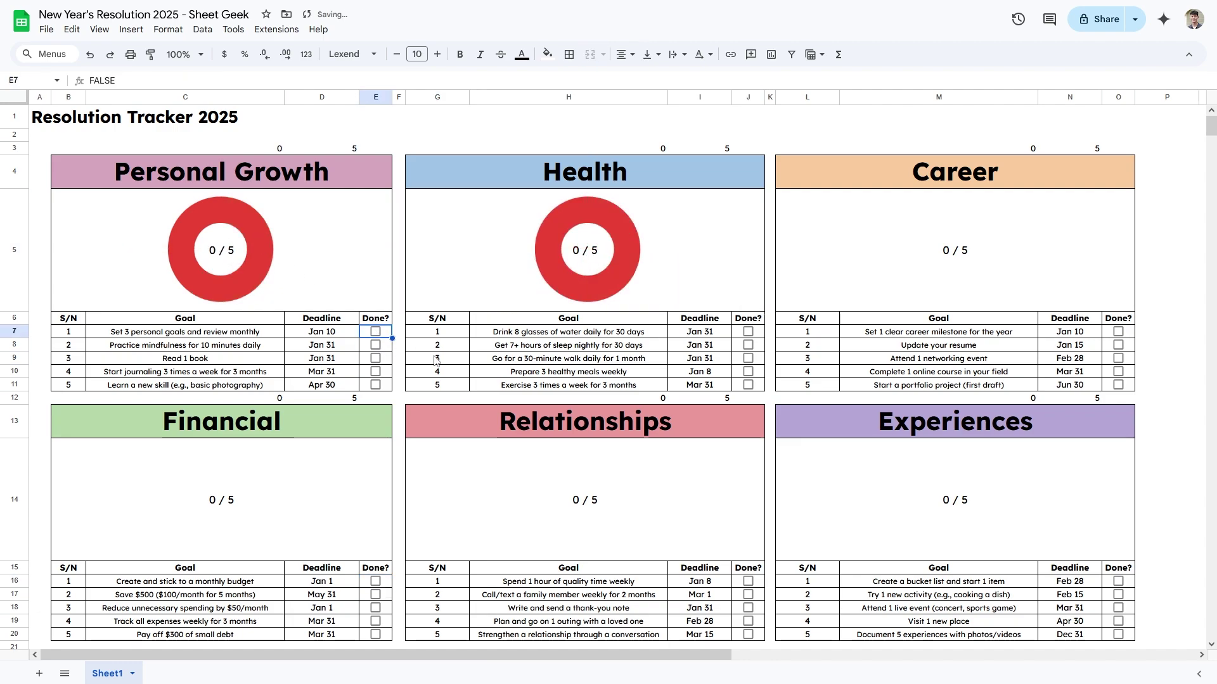
left_click(376, 331)
Step: Set the Health doughnut chart's data range to H3:I3 in the Chart editor Setup
left_click(622, 265)
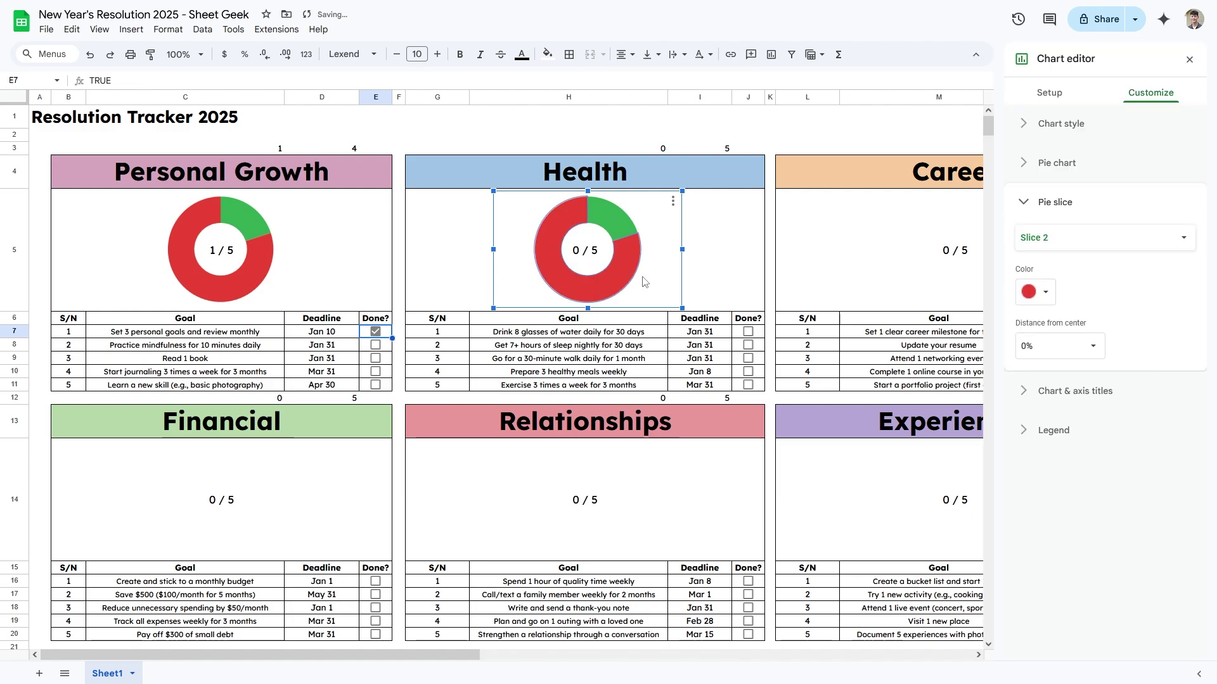
left_click(1055, 95)
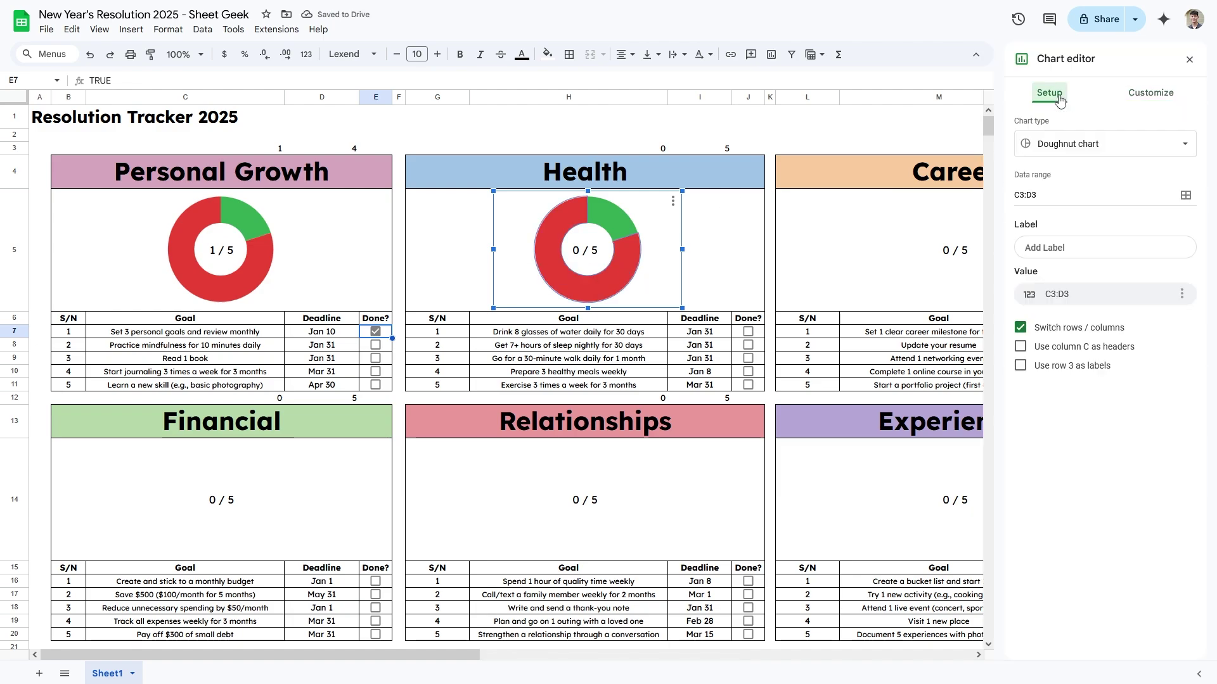
left_click(1185, 195)
key("BackSpace")
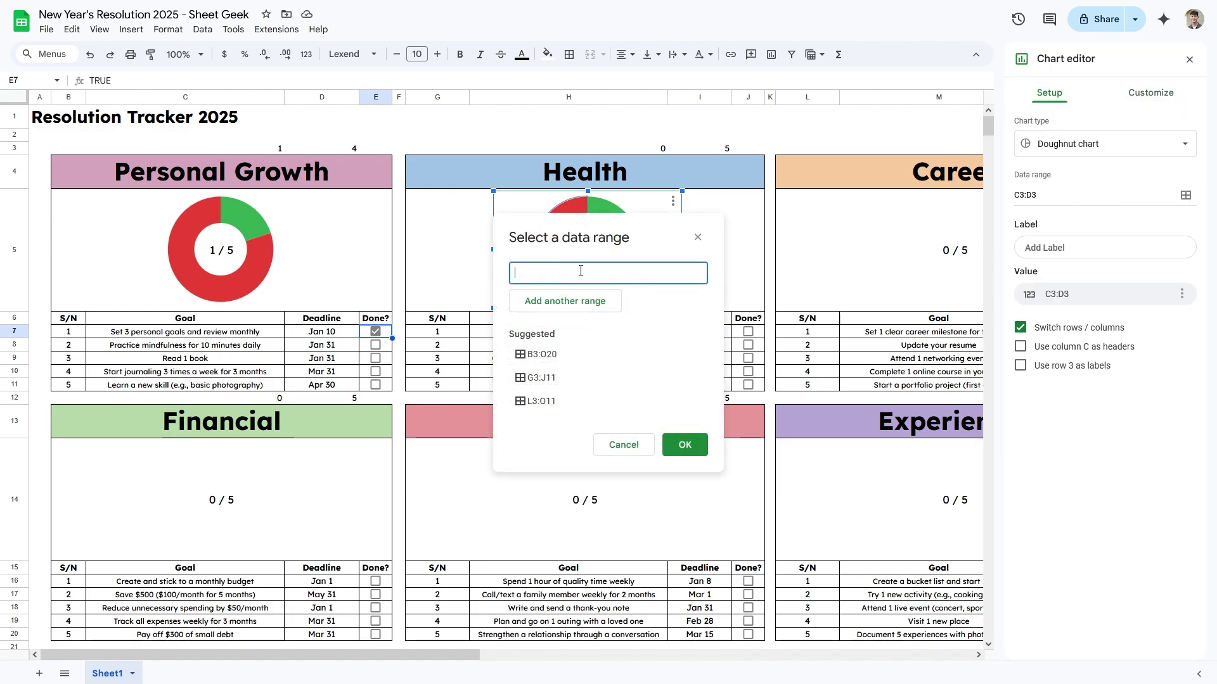
left_click_drag(609, 148, 689, 151)
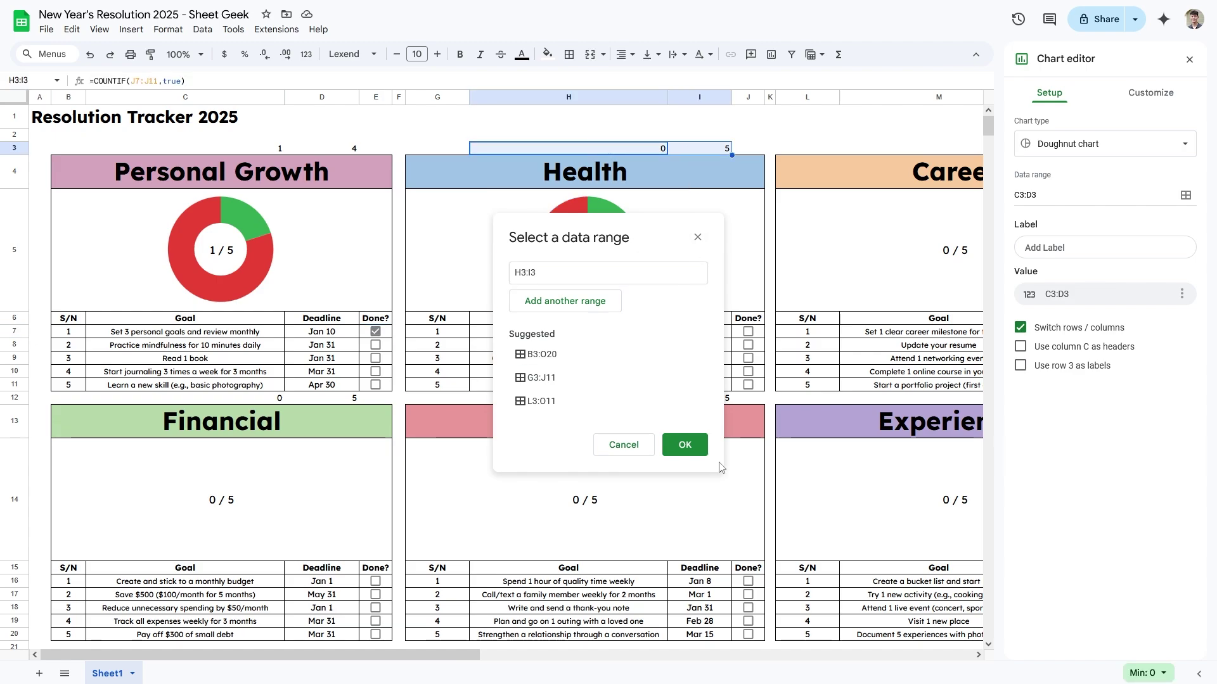
left_click(685, 444)
Step: Test the Health chart by toggling the first two goals, then ticking all five Health goals
left_click(747, 332)
left_click(748, 344)
left_click(748, 344)
left_click(747, 332)
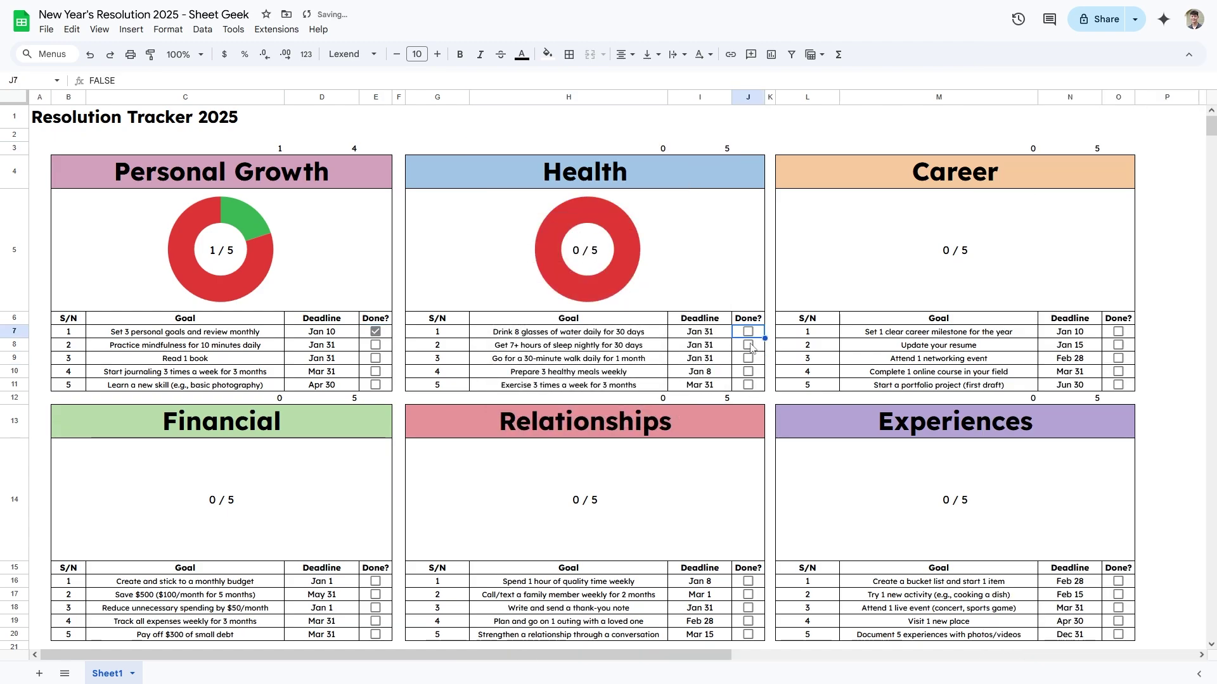
left_click(747, 332)
left_click(748, 344)
left_click(747, 358)
left_click(748, 372)
left_click(749, 384)
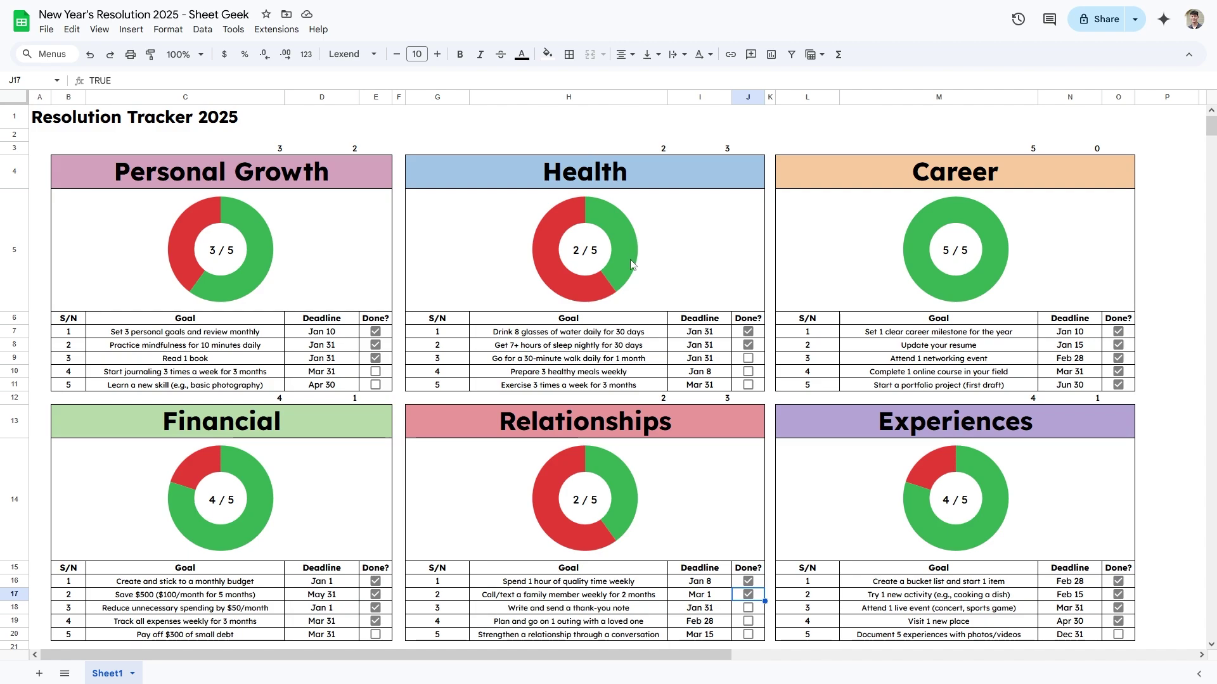
Step: Hide the helper counts in rows 3 and 12 by making their text white
left_click_drag(274, 401, 1070, 398)
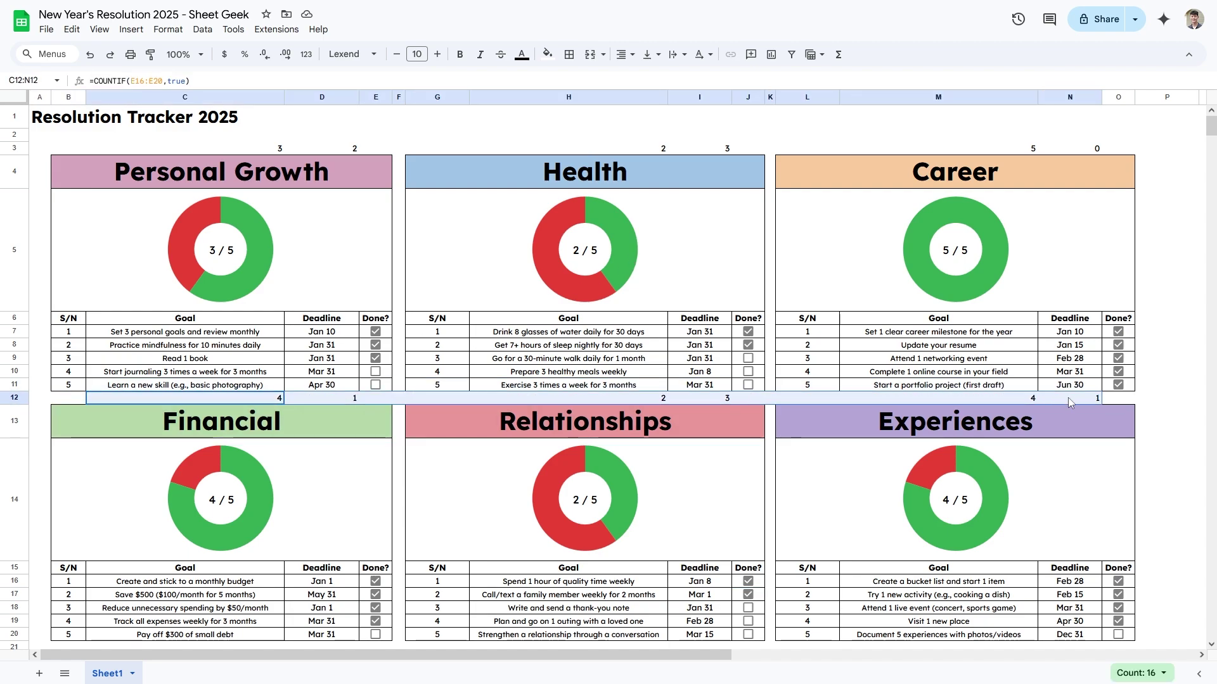
left_click_drag(1077, 148, 283, 147)
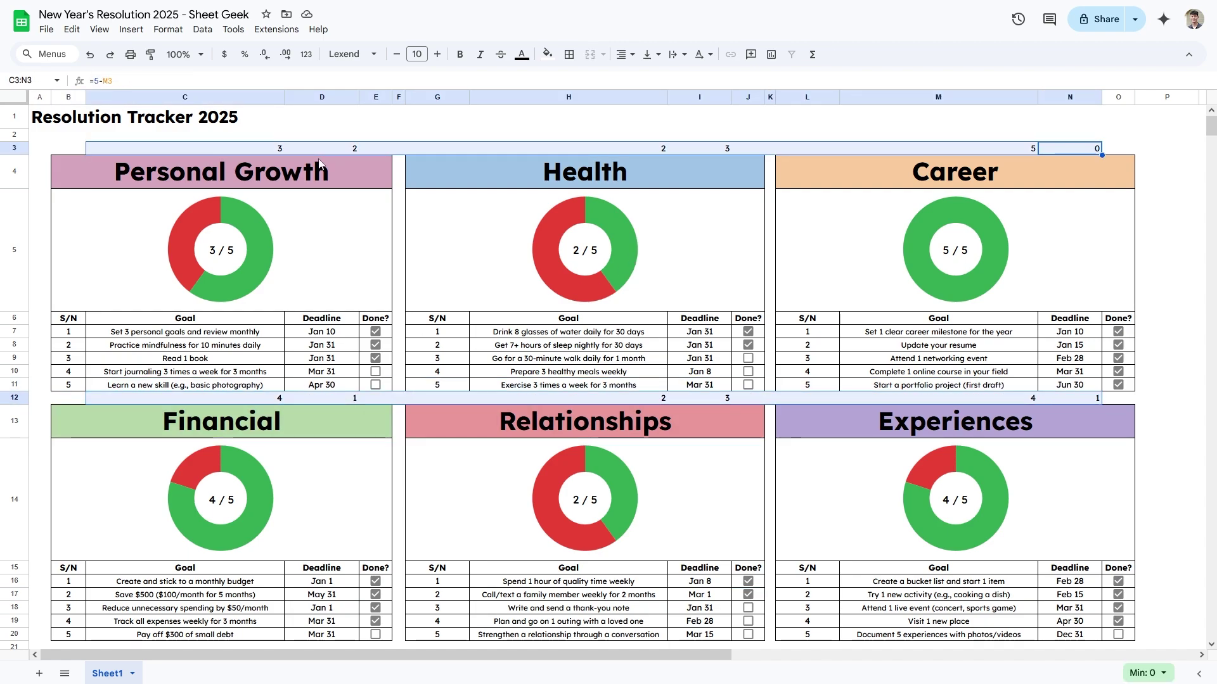
left_click(521, 54)
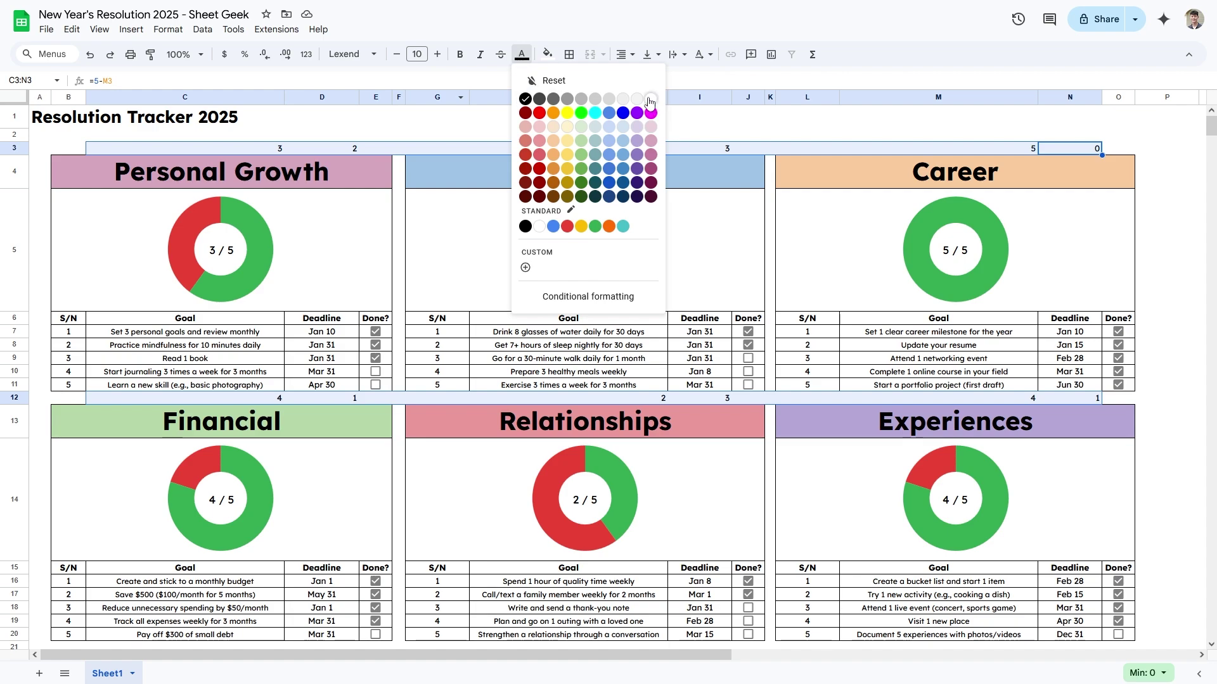
left_click(620, 101)
left_click(569, 134)
Step: Move the 'Resolution Tracker 2025' title from A1 into H1 above the Health block
left_click_drag(89, 124, 194, 124)
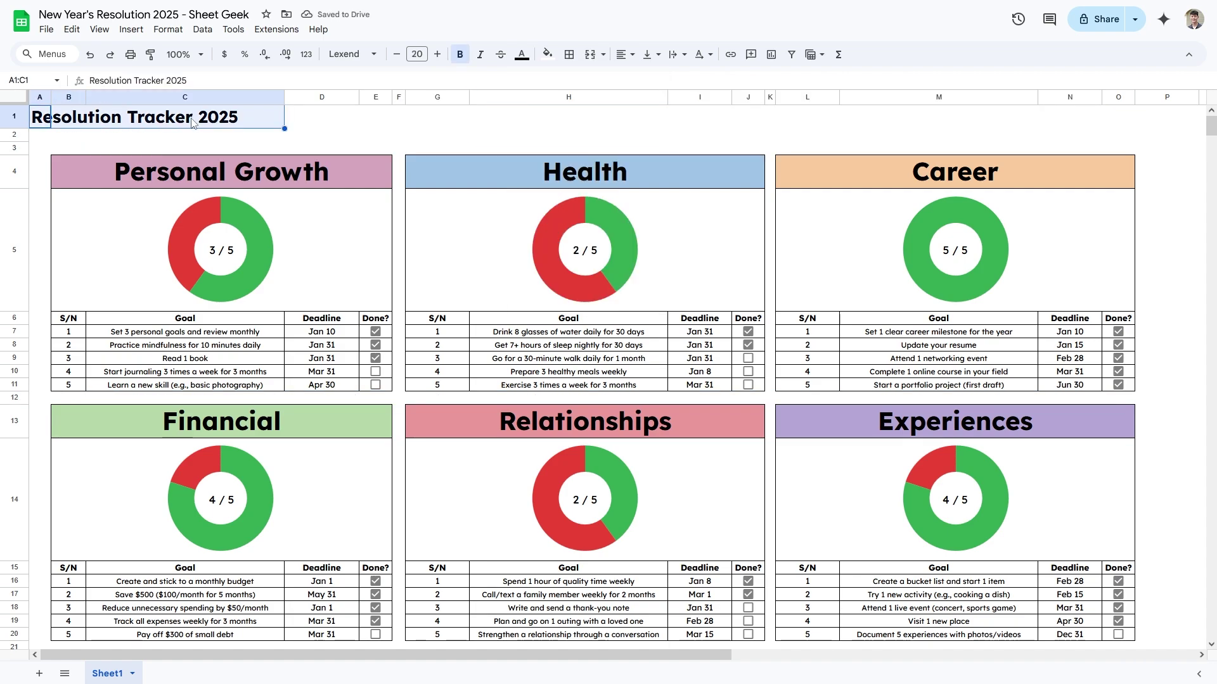
key("ctrl+c")
left_click(550, 121)
key("ctrl+v")
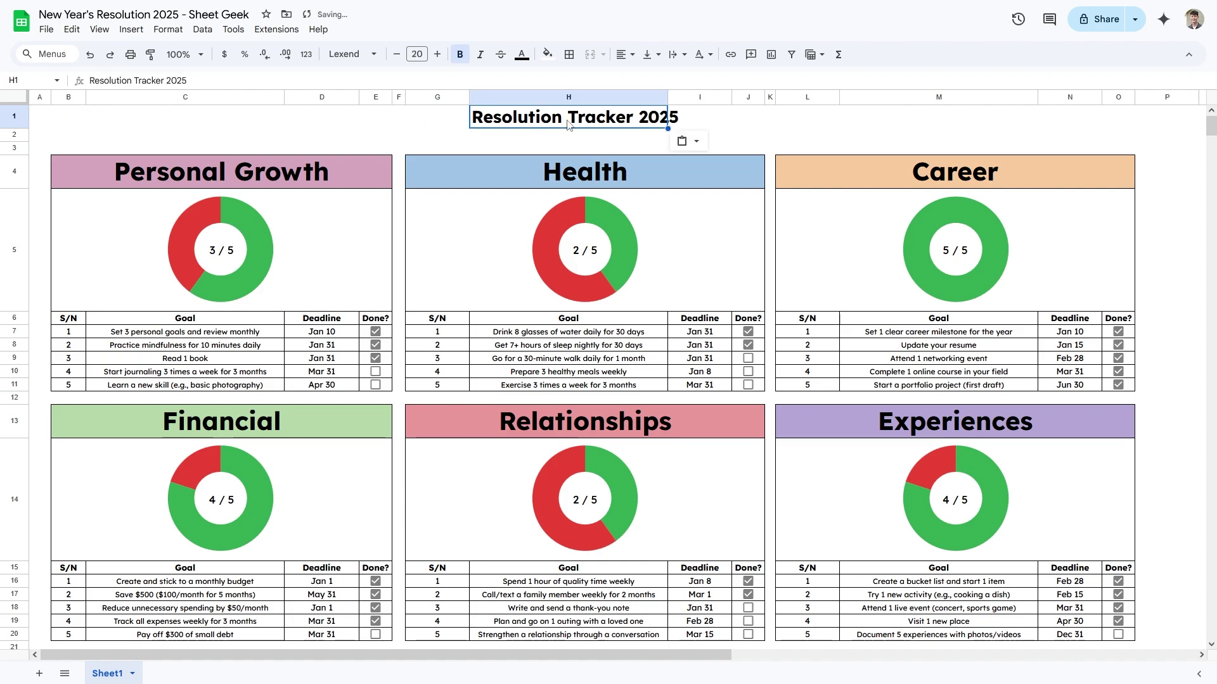